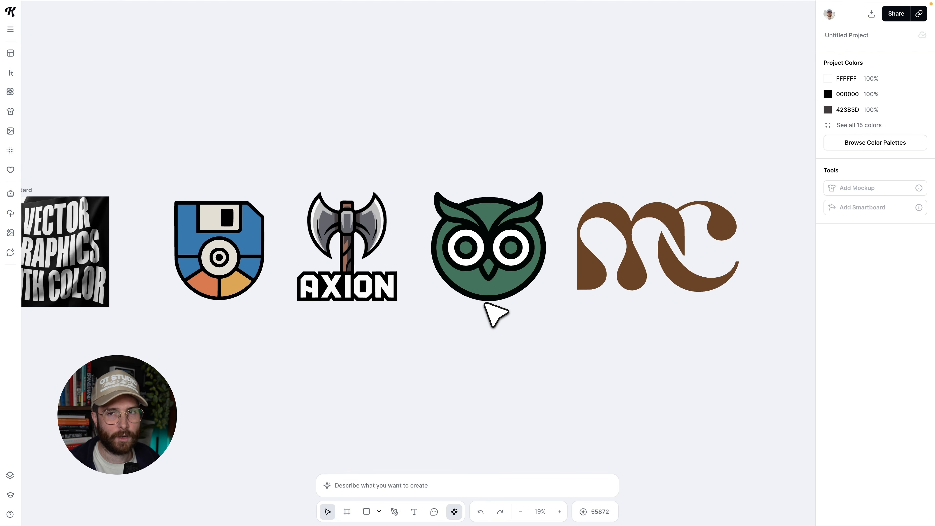
Open the image generator and choose the Vector Emblem style from the Vector style category.
scroll(429, 322, "down", 1)
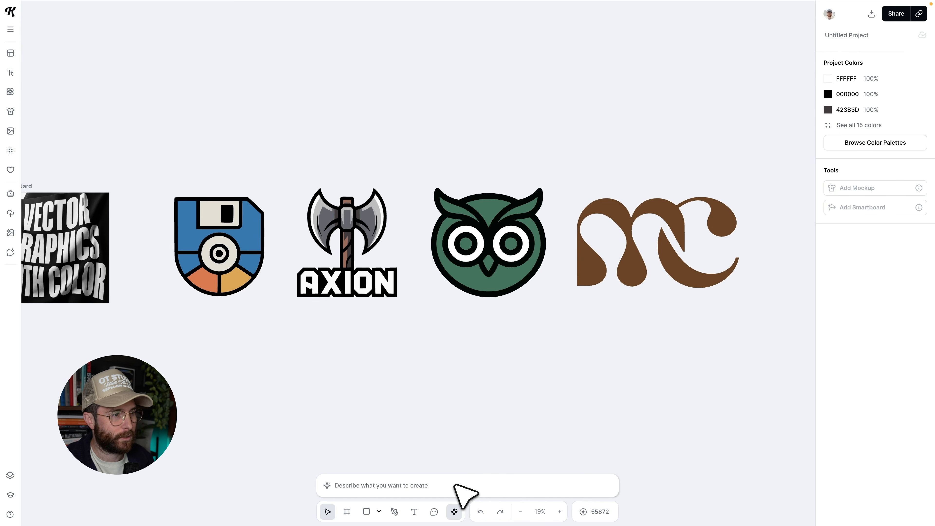
left_click(457, 485)
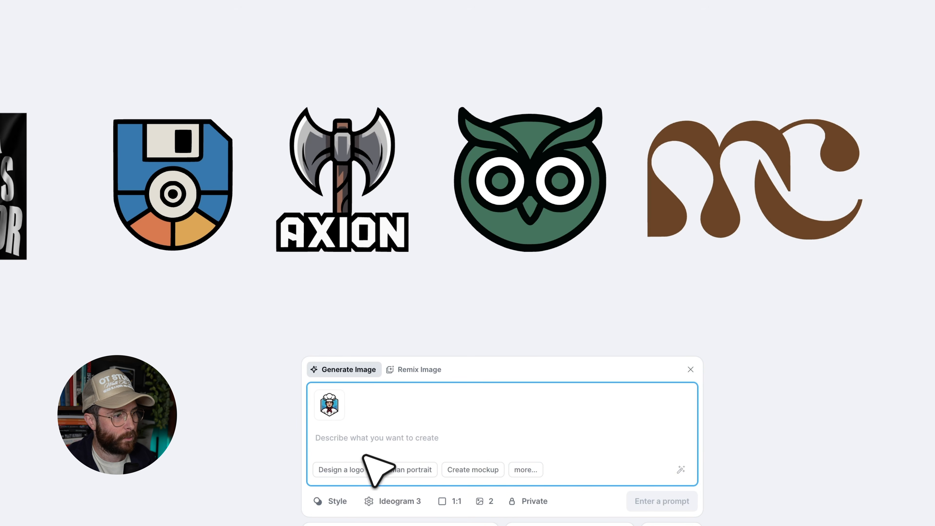
left_click(335, 500)
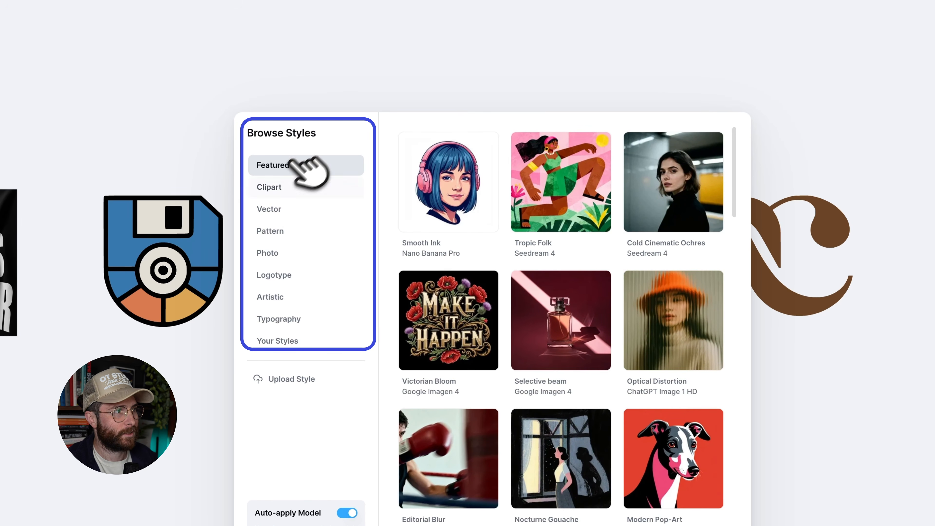
left_click(268, 208)
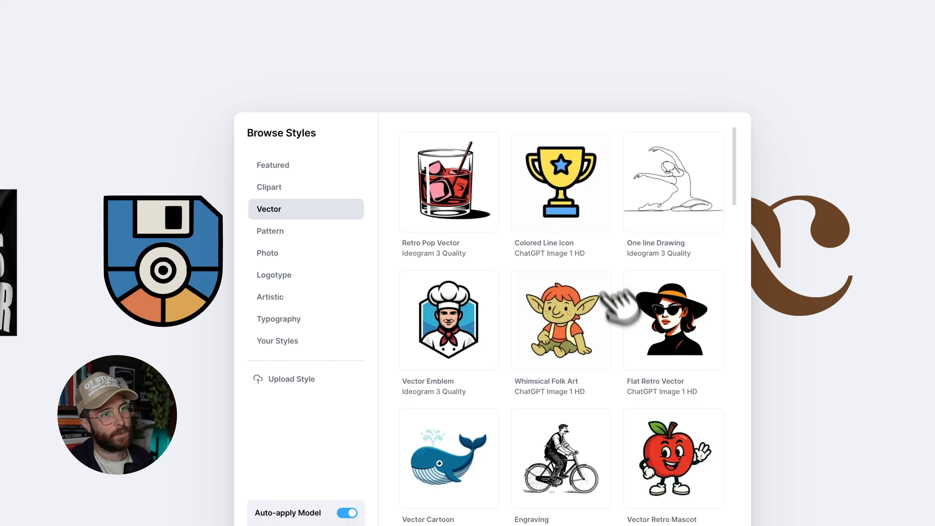
scroll(636, 311, "down", 5)
scroll(642, 366, "down", 5)
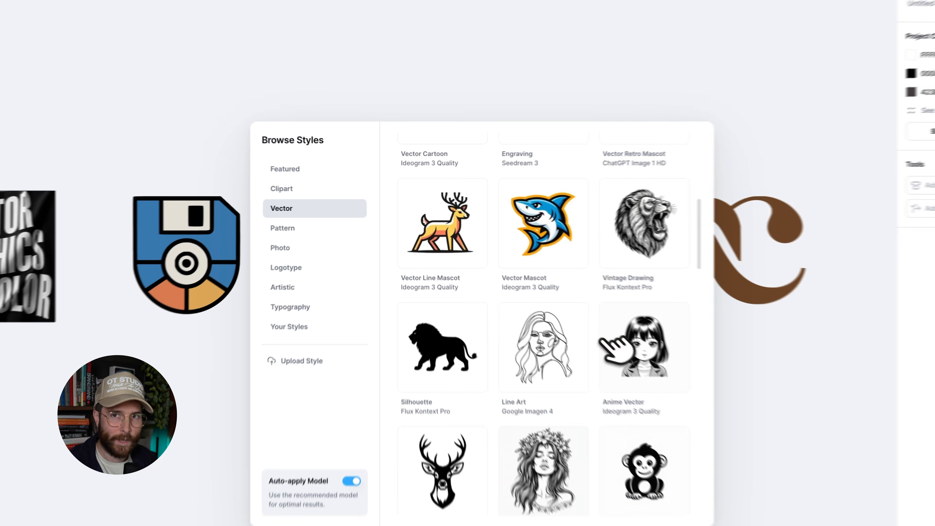
scroll(602, 339, "down", 1)
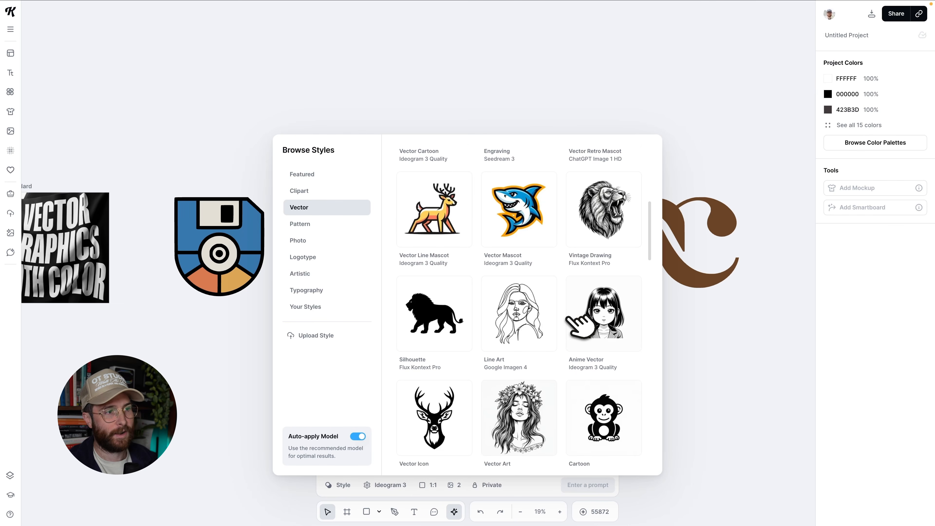
scroll(569, 317, "up", 5)
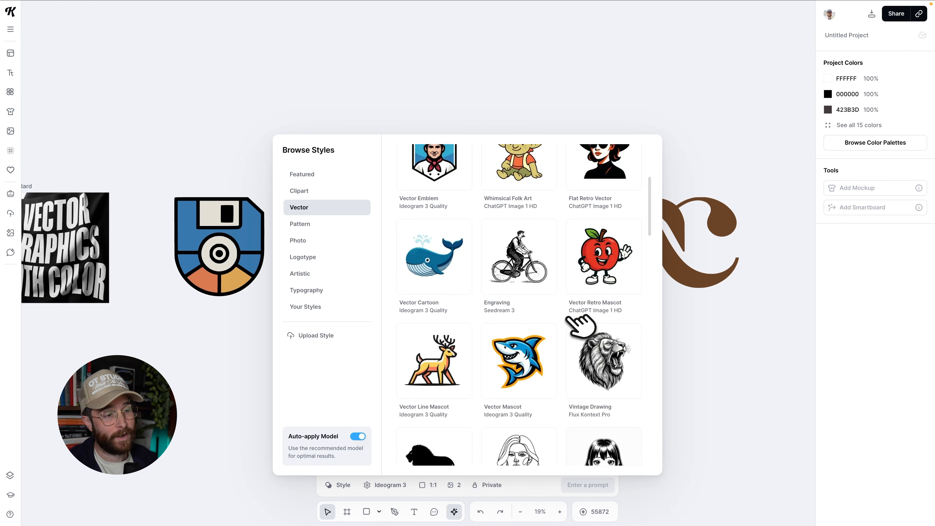
scroll(570, 317, "up", 3)
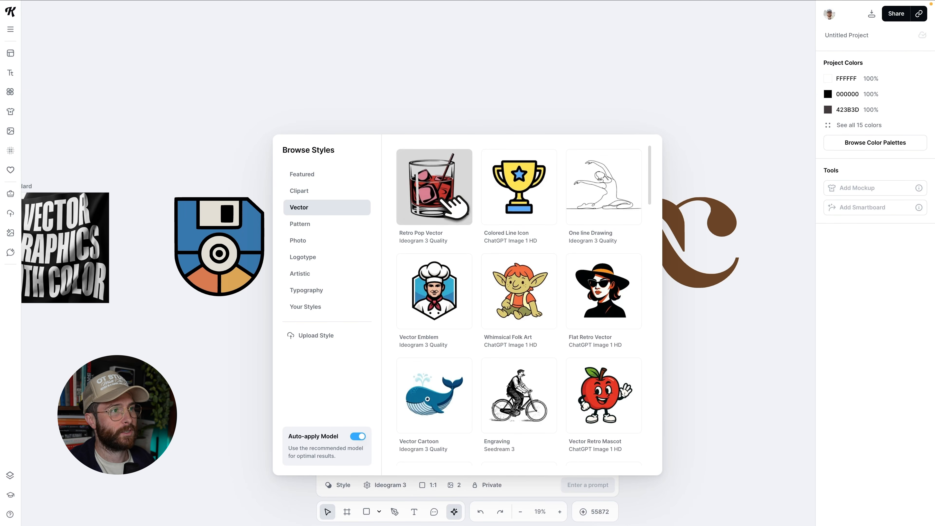
left_click(442, 297)
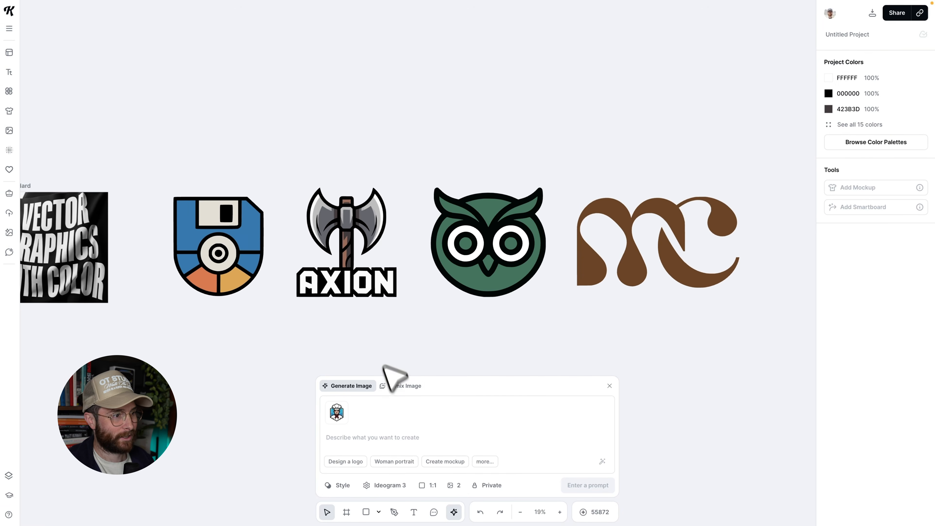
Browse the Vector styles again and switch the generator's style to Vector Mascot.
left_click(344, 485)
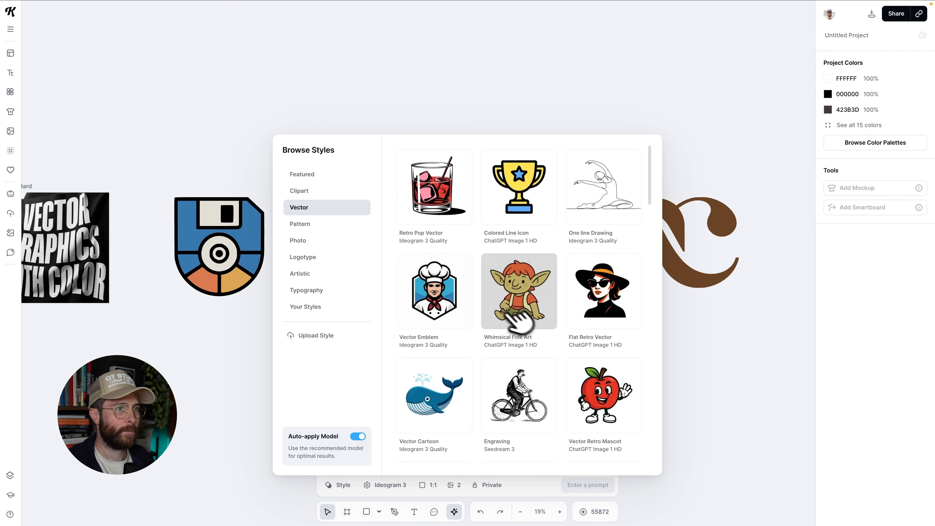
scroll(513, 316, "down", 8)
scroll(530, 326, "down", 6)
scroll(530, 326, "down", 4)
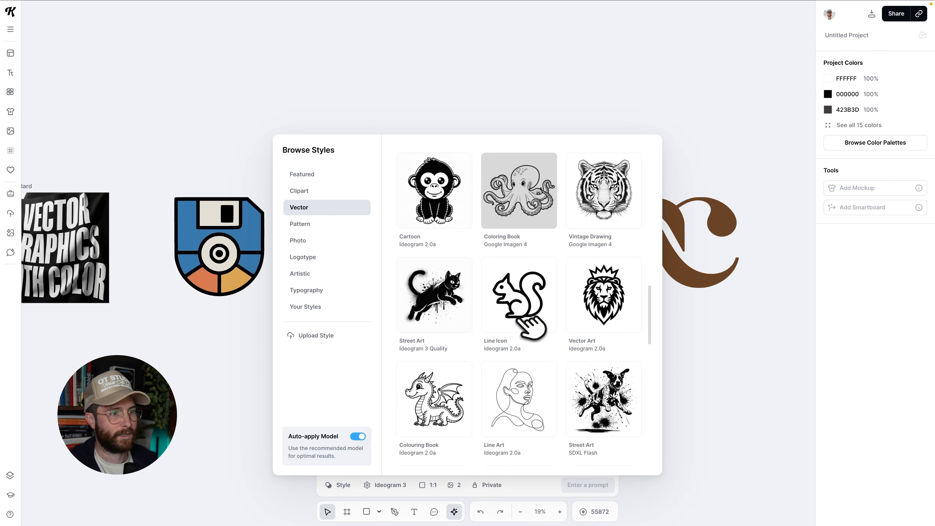
scroll(530, 326, "down", 1)
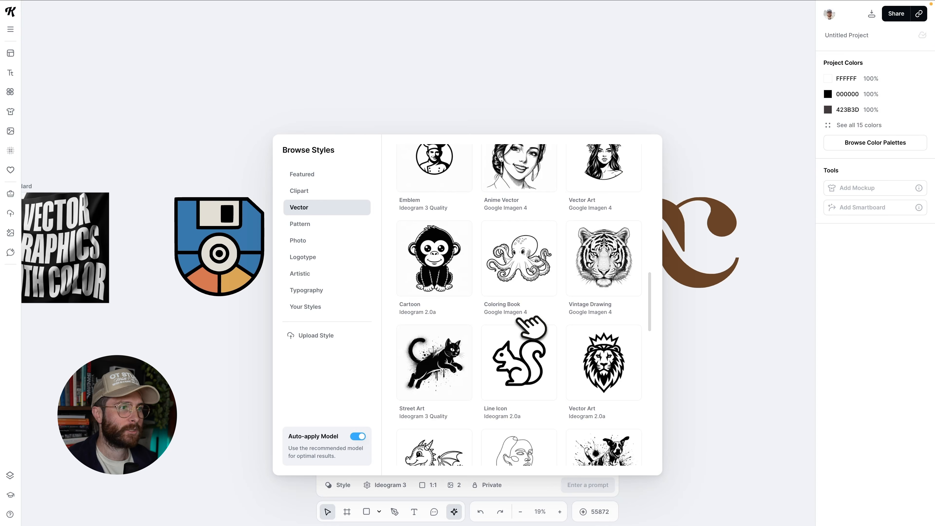
scroll(530, 326, "up", 4)
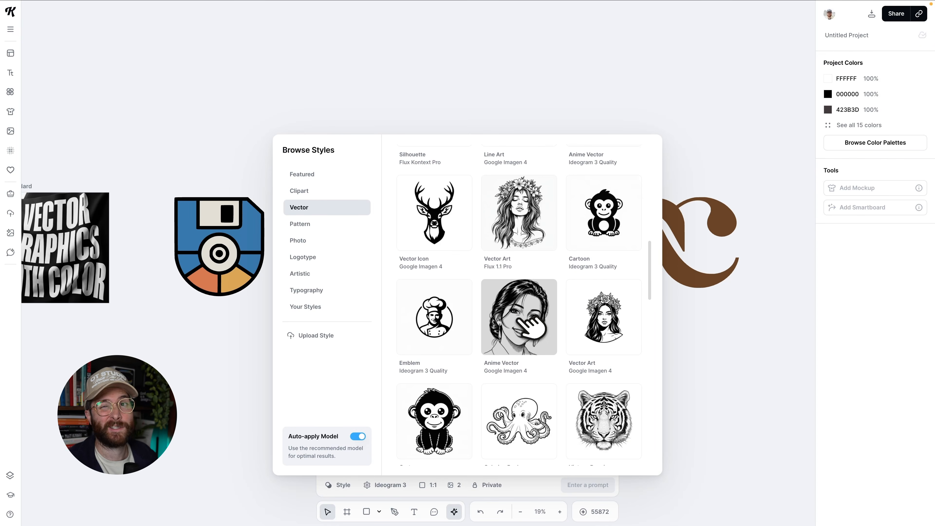
scroll(530, 326, "up", 3)
scroll(530, 326, "up", 6)
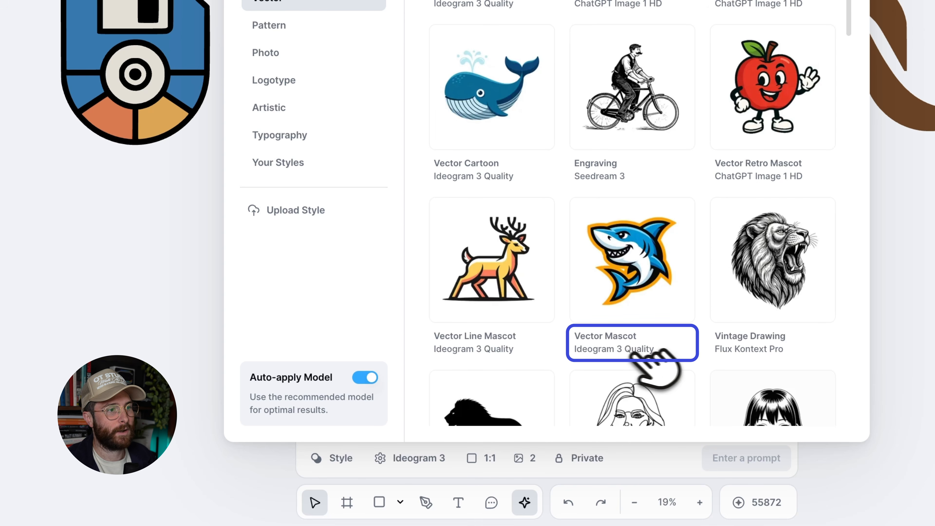
left_click(625, 267)
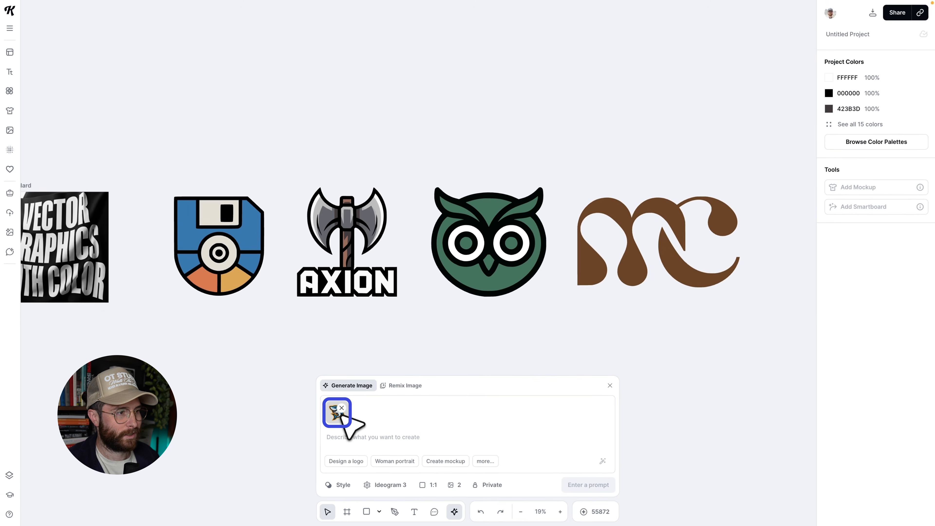
Change the generation model to Nano Banana Pro.
left_click(355, 439)
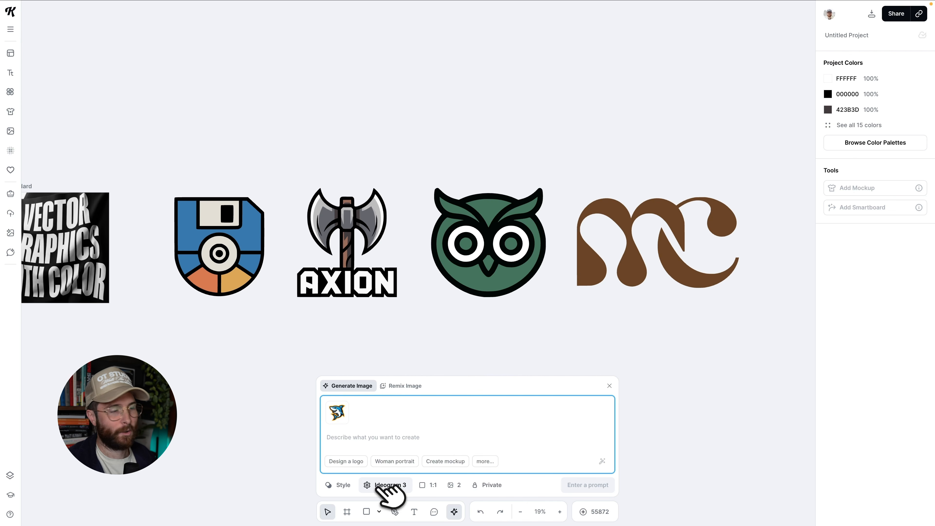
left_click(388, 484)
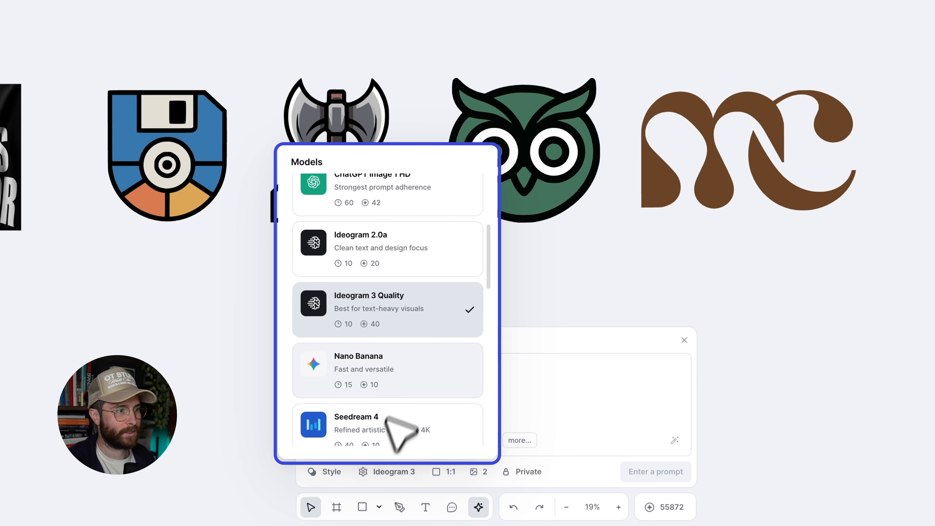
scroll(390, 416, "up", 2)
scroll(408, 386, "up", 5)
left_click(376, 245)
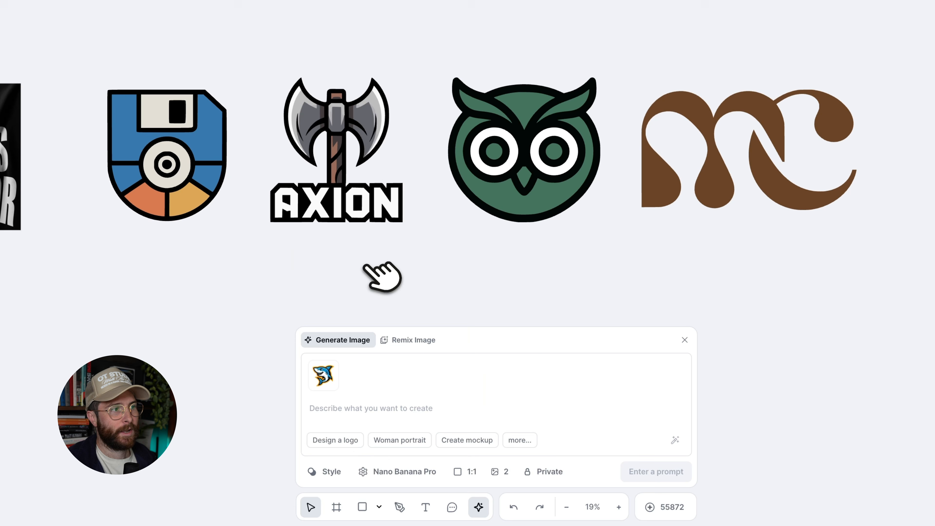
left_click(426, 406)
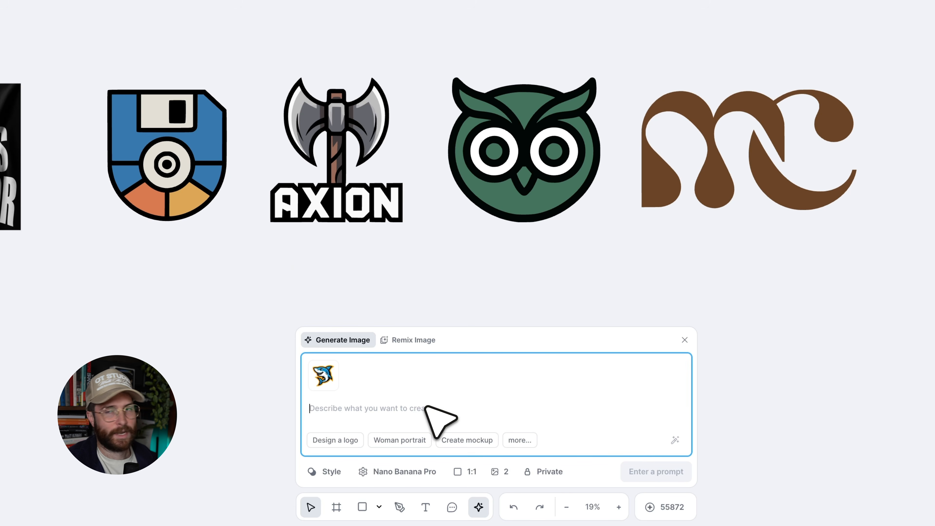
left_click(467, 472)
left_click(466, 471)
left_click(500, 472)
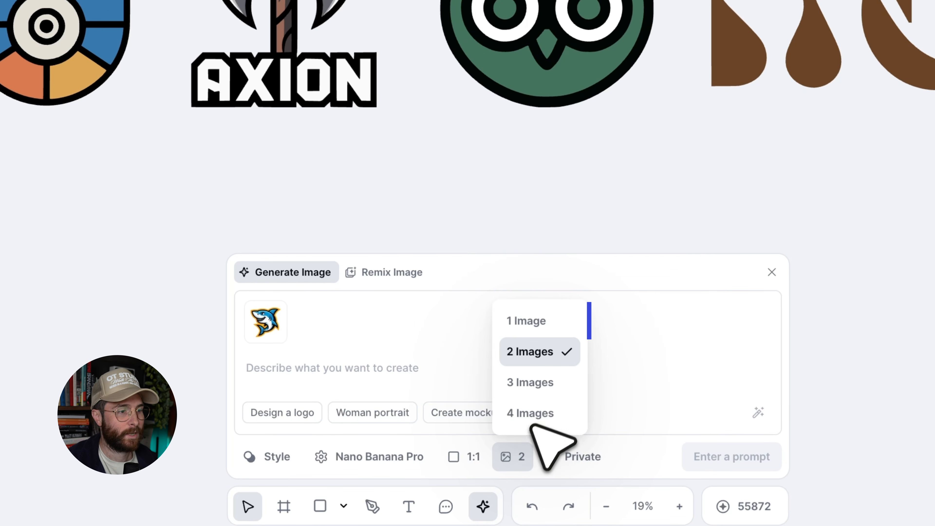
left_click(517, 456)
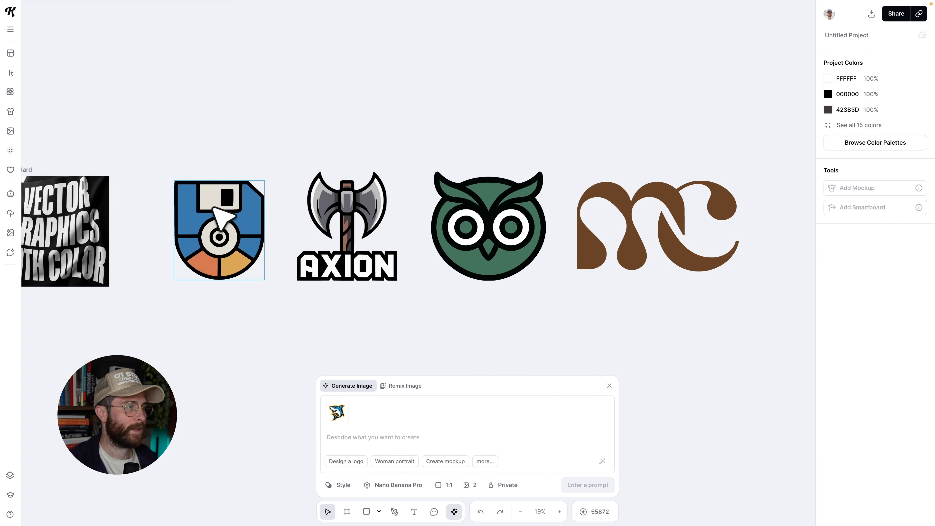
Select the floppy-disk logo, expand its prompt, and recreate it to load that prompt into the generator.
left_click(213, 209)
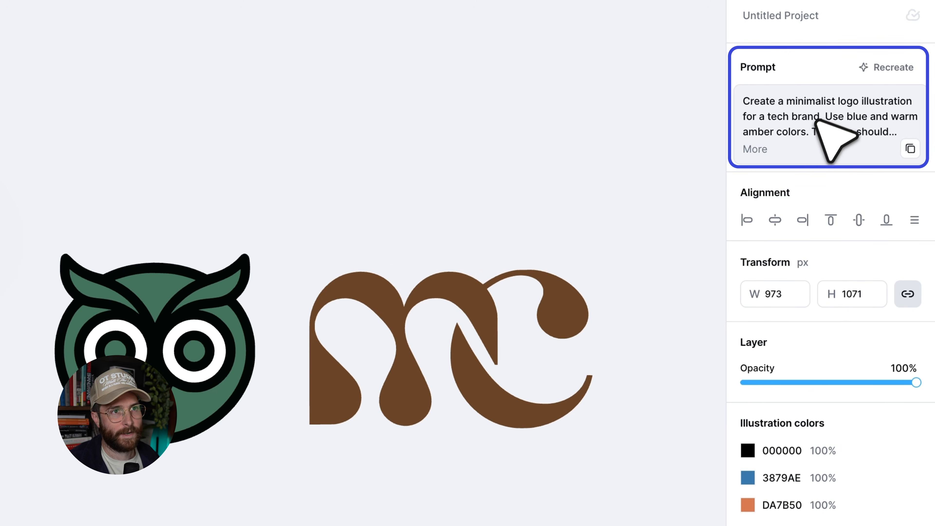
left_click(754, 150)
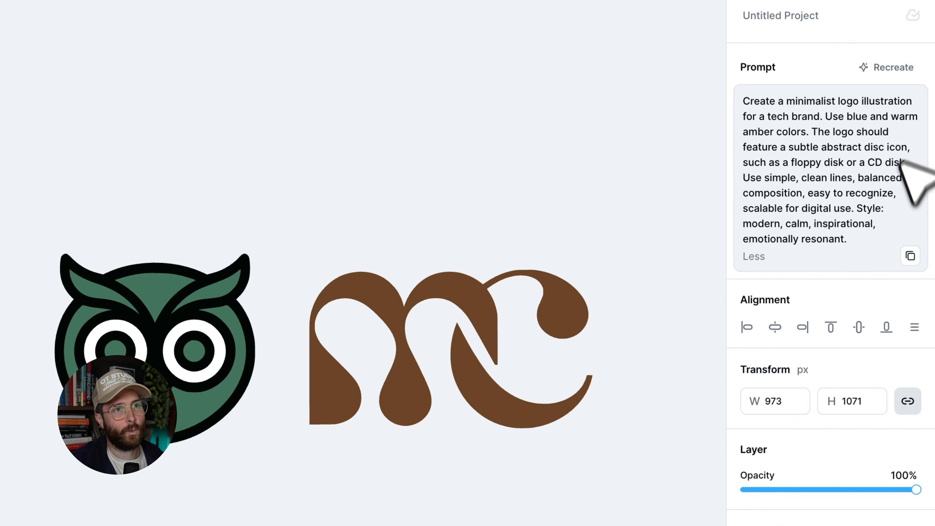
left_click(879, 67)
left_click(903, 48)
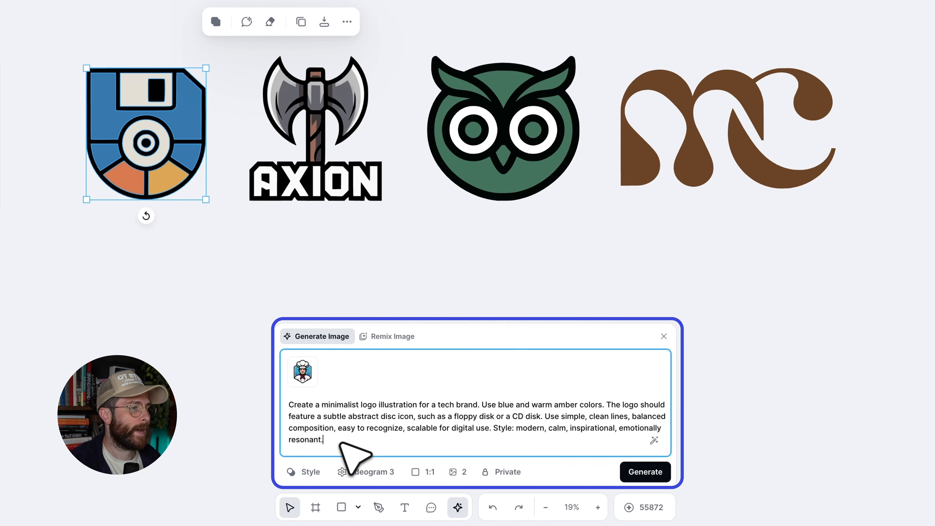
left_click_drag(331, 441, 285, 406)
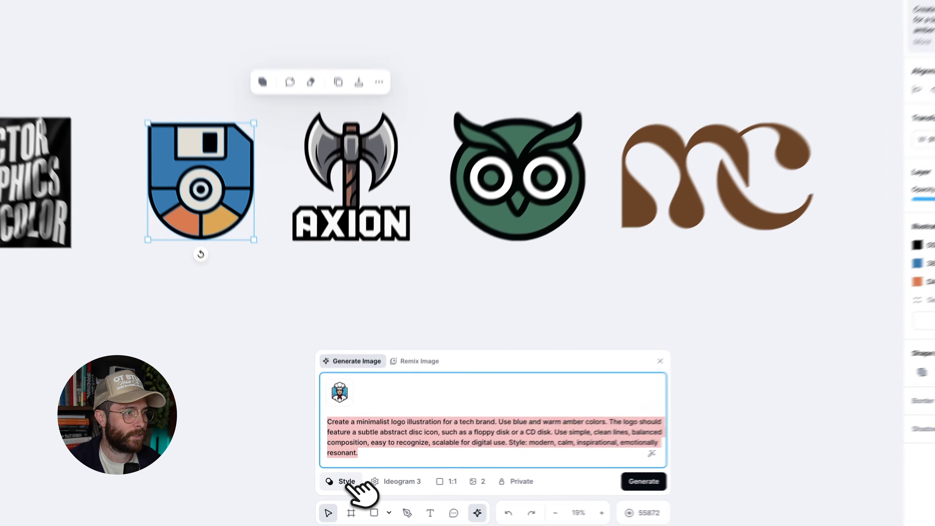
left_click(343, 485)
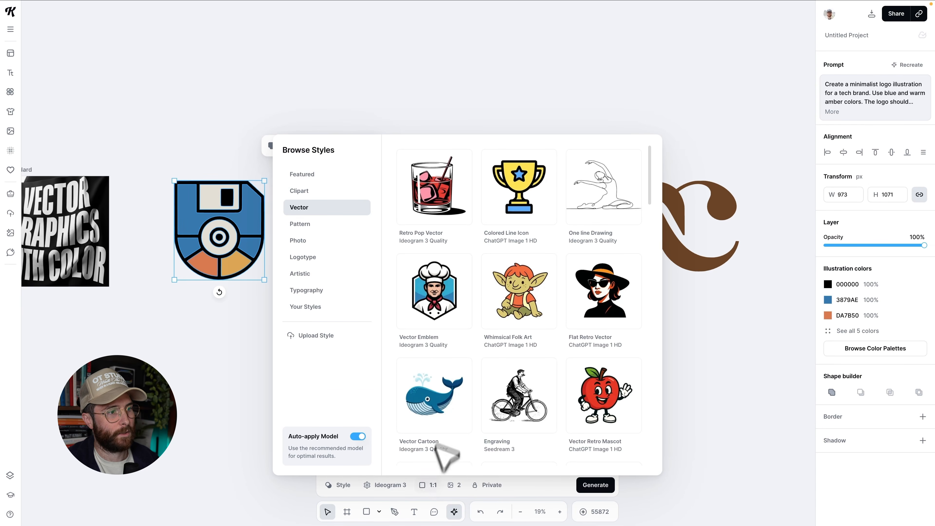
left_click(535, 480)
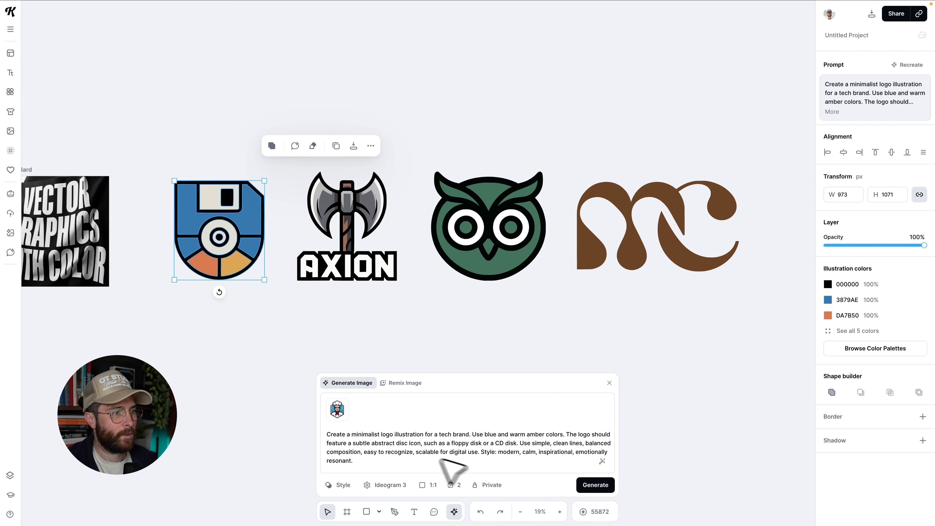
scroll(220, 283, "up", 5)
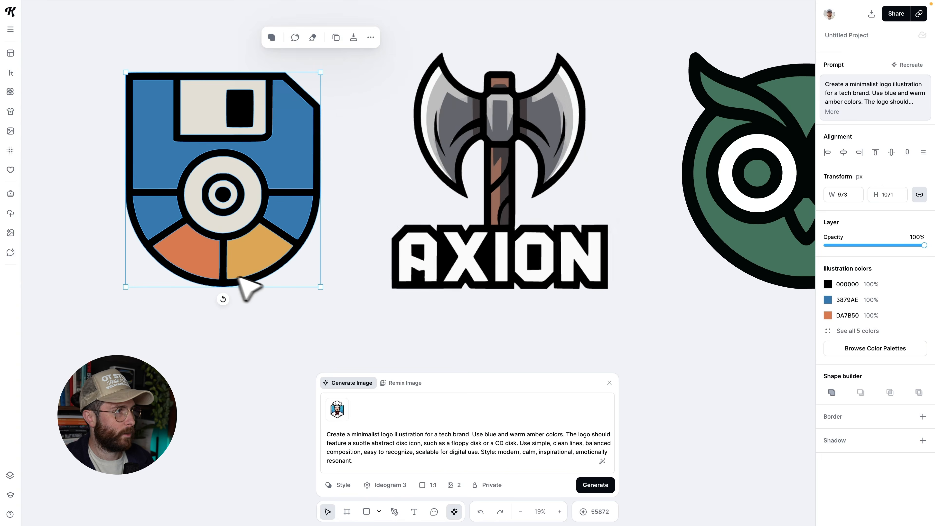
scroll(237, 240, "down", 1)
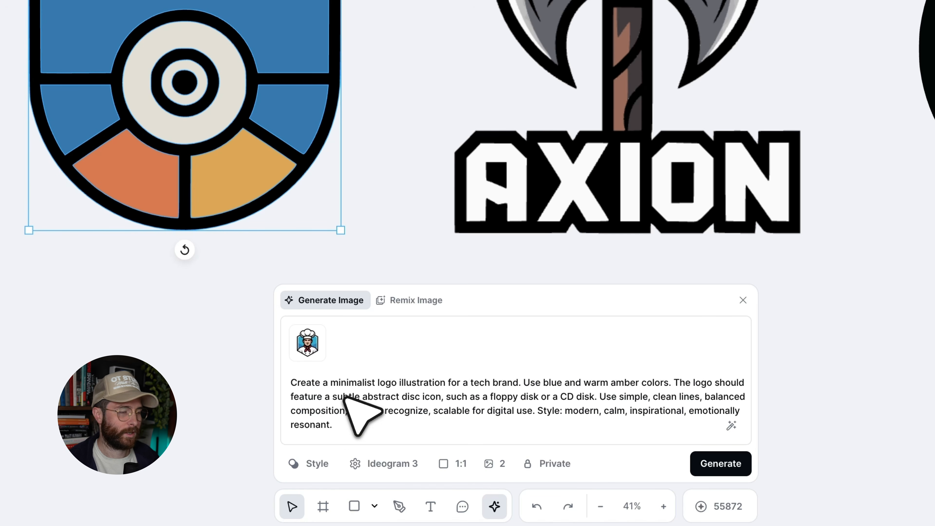
Generate two new images from the recreated floppy-disk prompt with Ideogram 3.
triple_click(529, 420)
left_click(556, 429)
left_click_drag(535, 412, 560, 428)
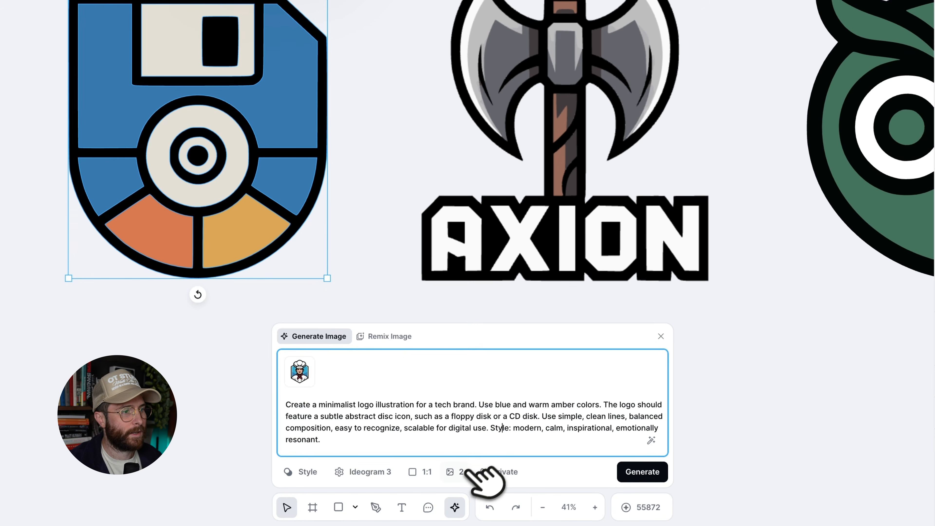
left_click(463, 472)
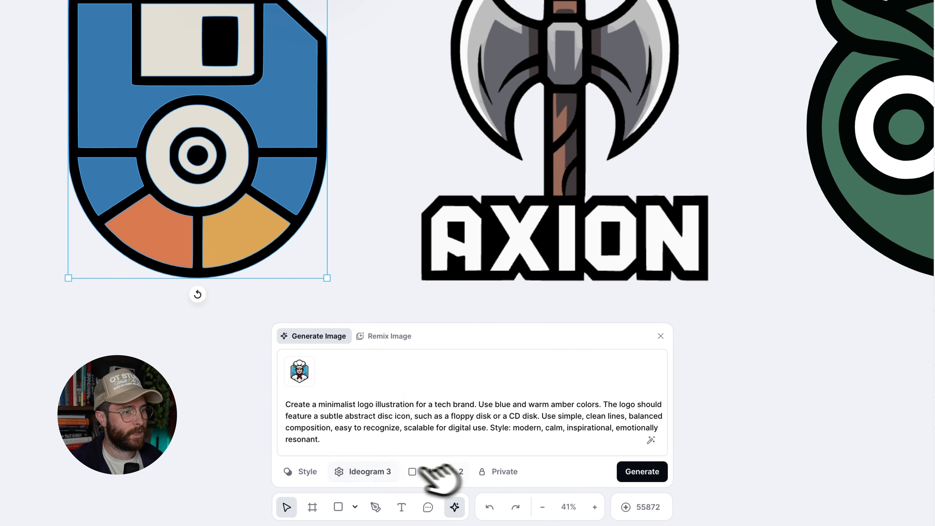
left_click(641, 472)
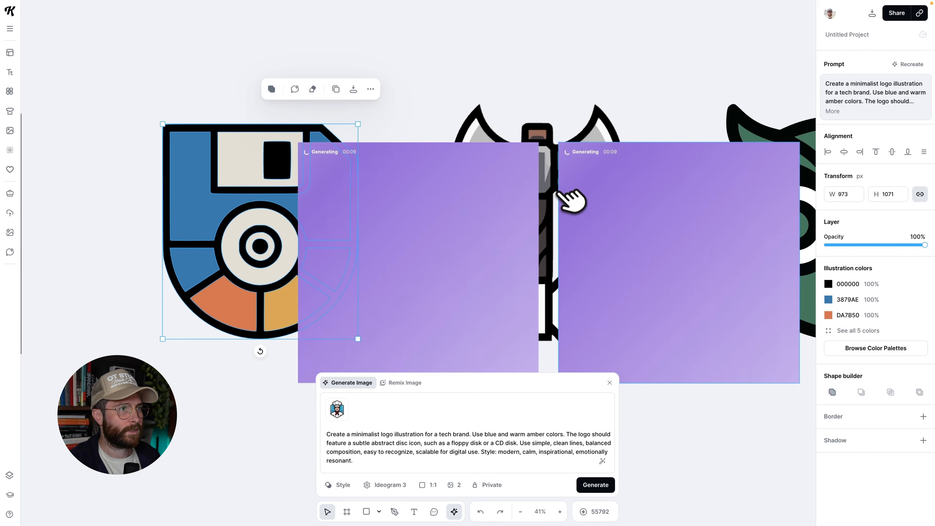
Select the floppy-disk logo, expand its illustration colours, and change the amber colour to the document blue 498BBC.
scroll(571, 200, "down", 4)
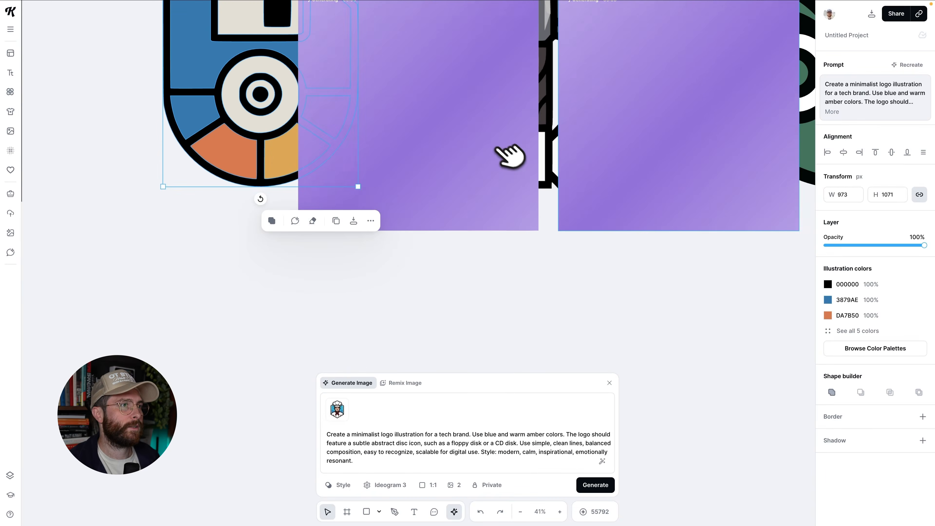
left_click(515, 157)
scroll(625, 155, "down", 2)
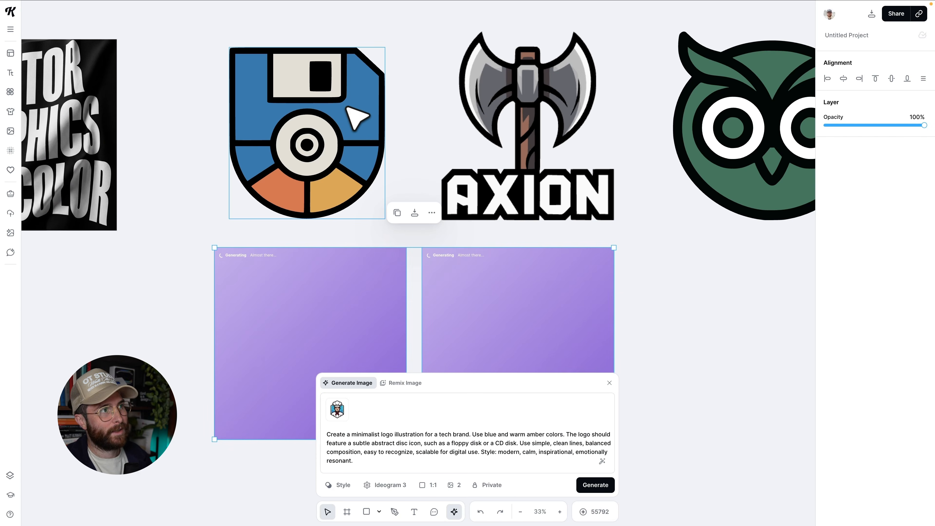
left_click(347, 122)
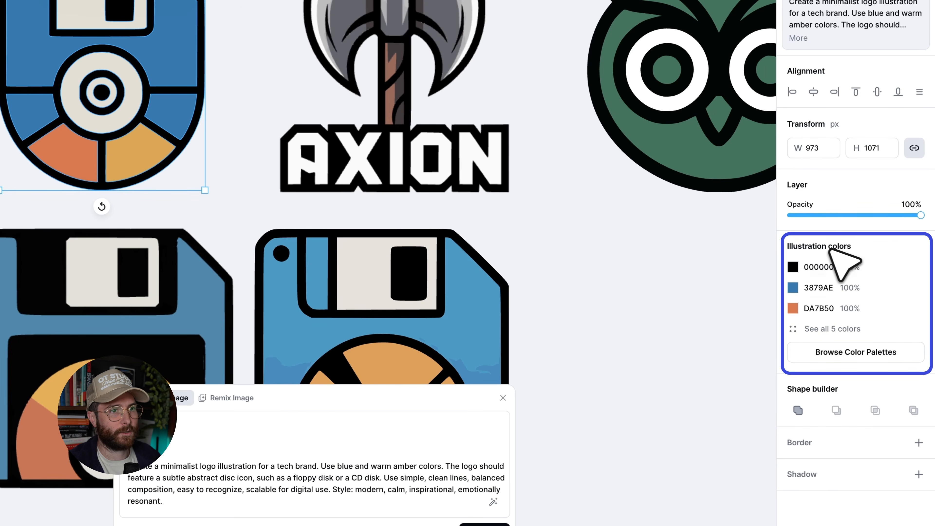
left_click(817, 329)
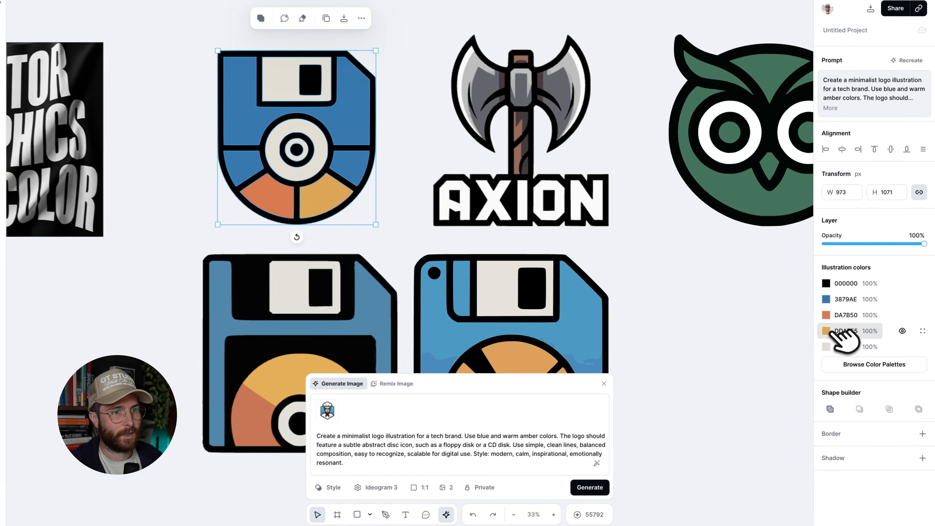
left_click(794, 328)
mouse_move(804, 327)
left_mouse_down()
mouse_move(744, 315)
mouse_move(739, 364)
mouse_move(729, 326)
mouse_move(723, 364)
mouse_move(750, 313)
left_mouse_up()
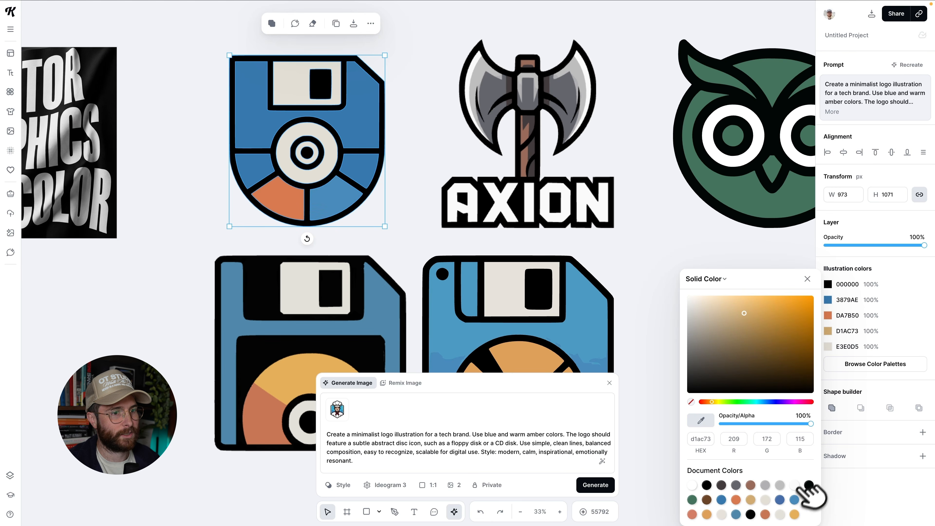
left_click(794, 499)
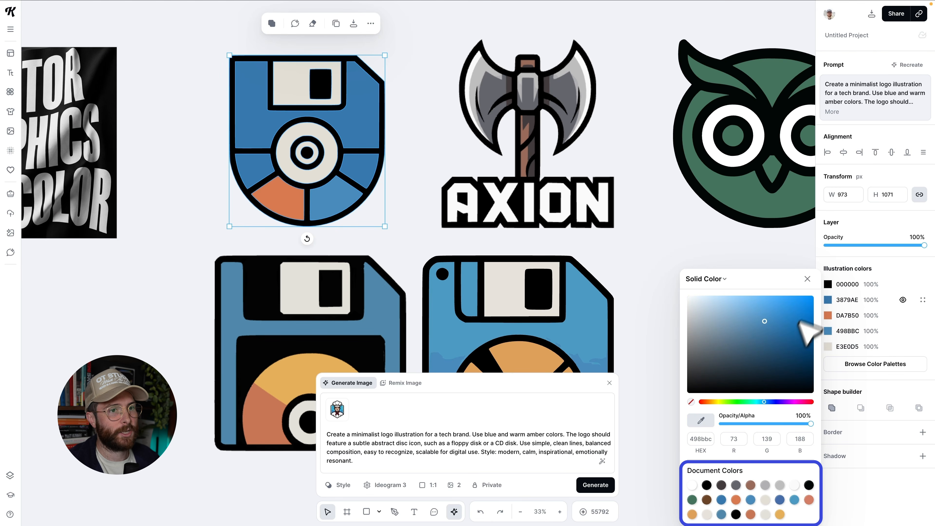
Browse the colour palettes and apply the Retro Toy palette to the floppy-disk logo.
left_click(865, 364)
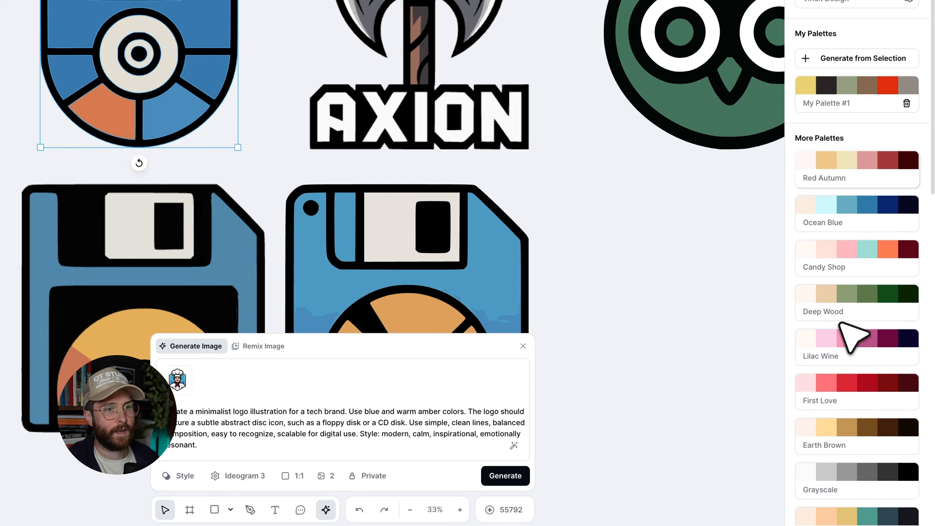
scroll(850, 331, "down", 3)
left_click(846, 318)
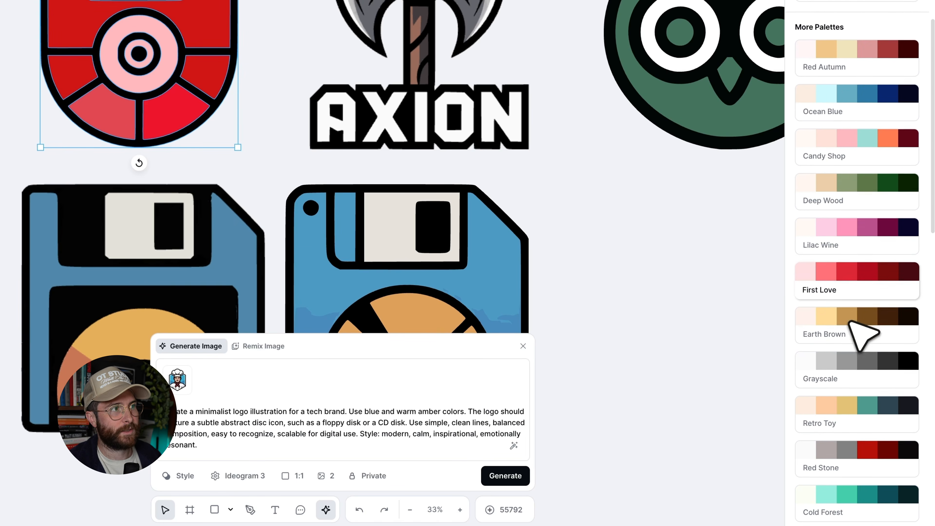
scroll(850, 331, "down", 1)
scroll(857, 294, "down", 2)
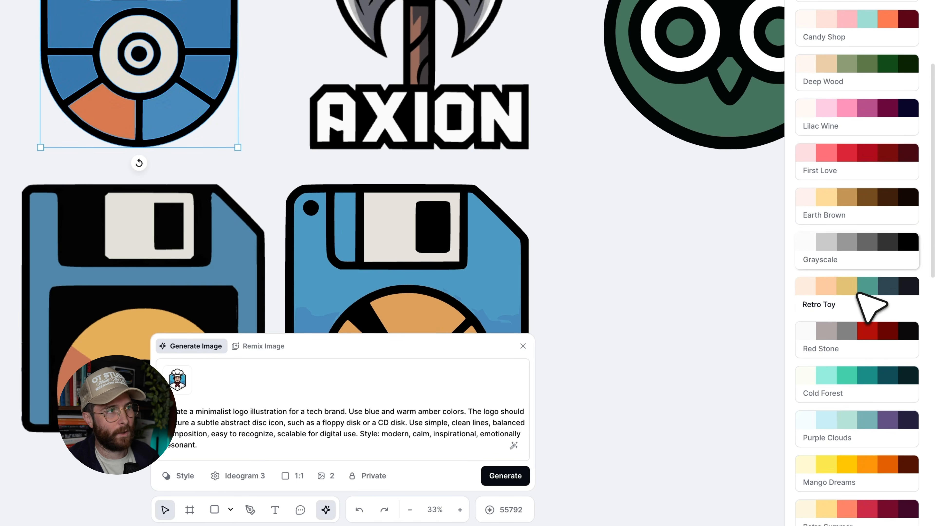
left_click(858, 294)
scroll(857, 294, "down", 1)
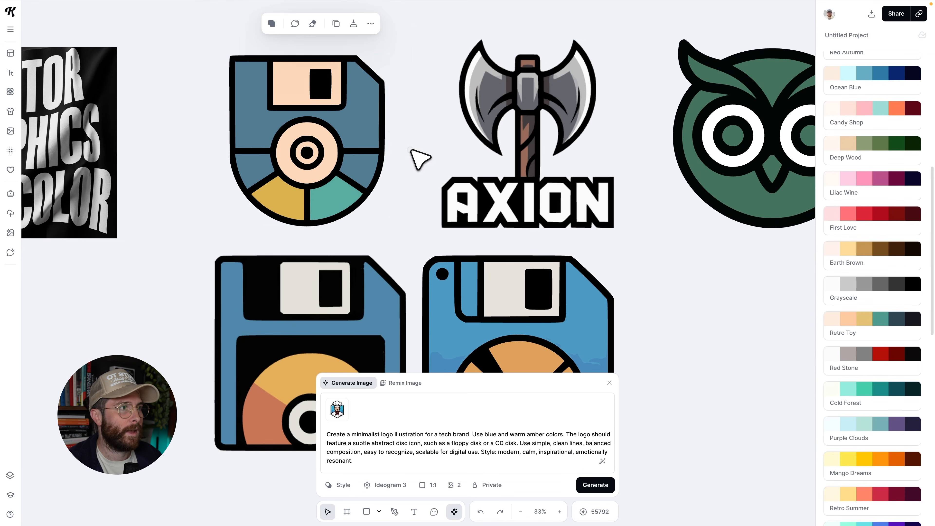
left_click(410, 149)
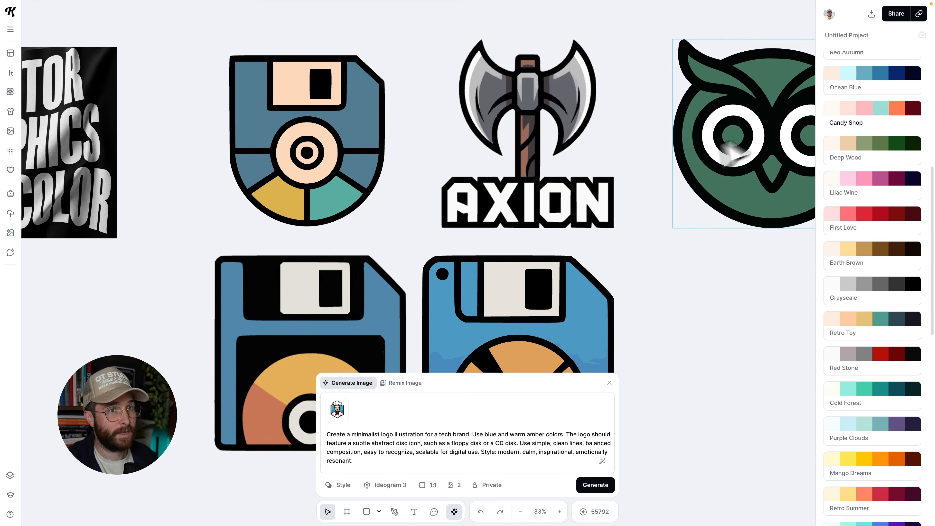
Reselect the floppy-disk logo and recolour its yellow illustration colour to the logo's blue 537C93.
scroll(886, 142, "up", 10)
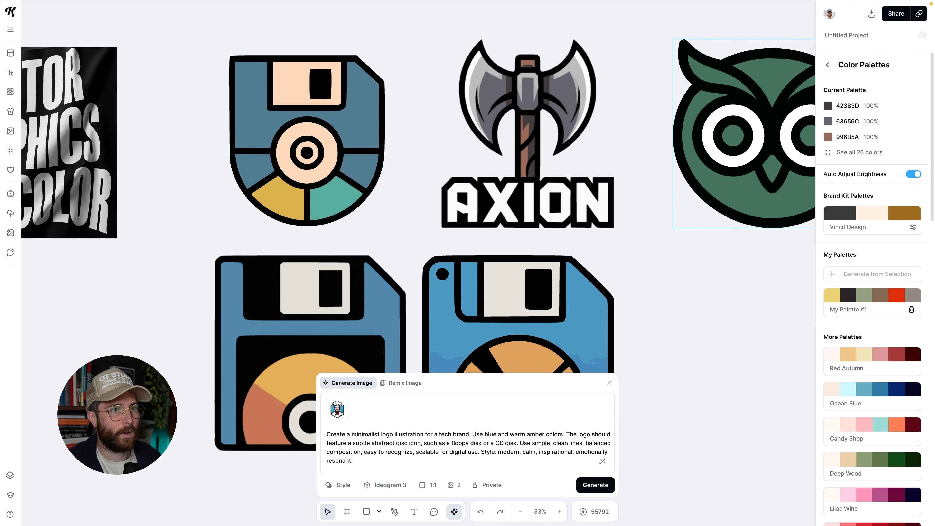
left_click(367, 104)
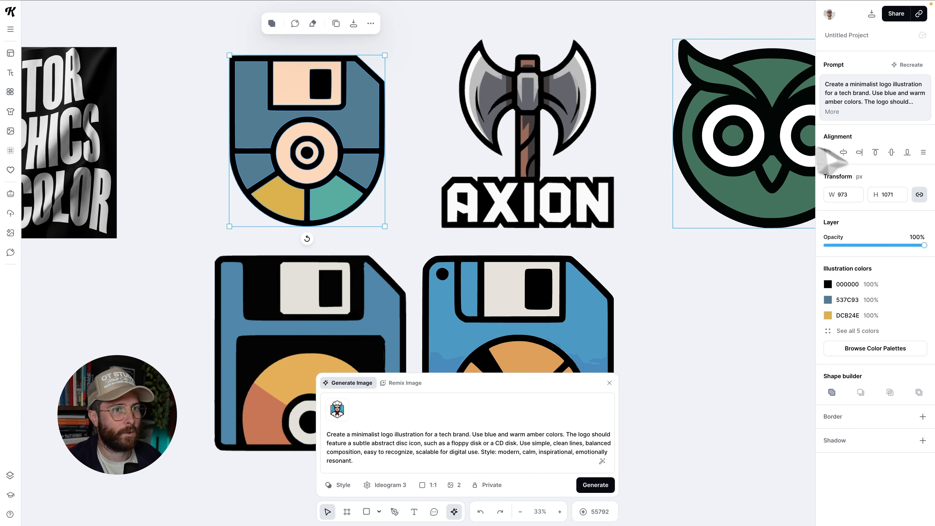
left_click(834, 314)
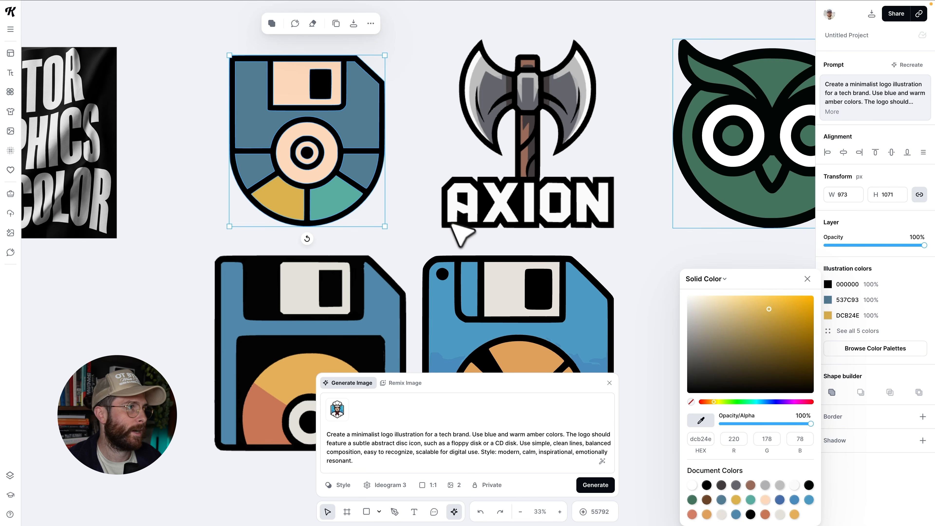
left_click(364, 115)
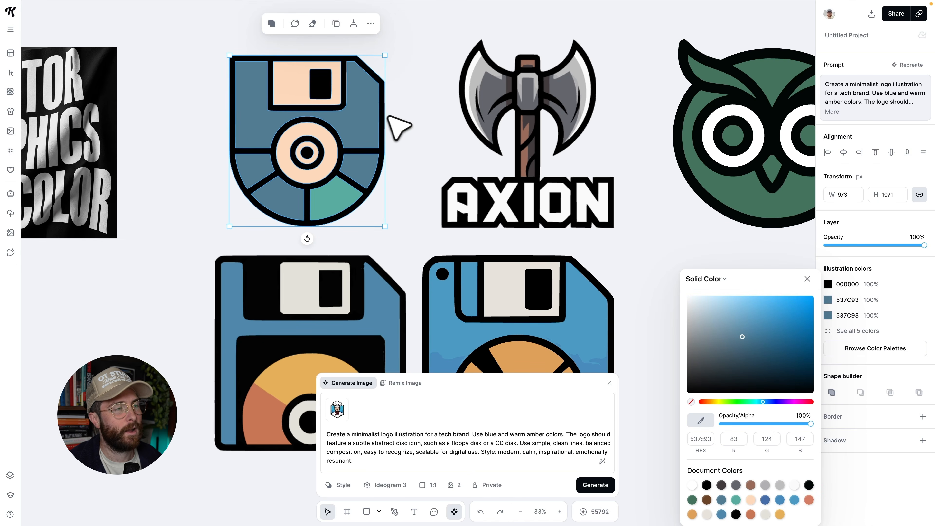
left_click(396, 123)
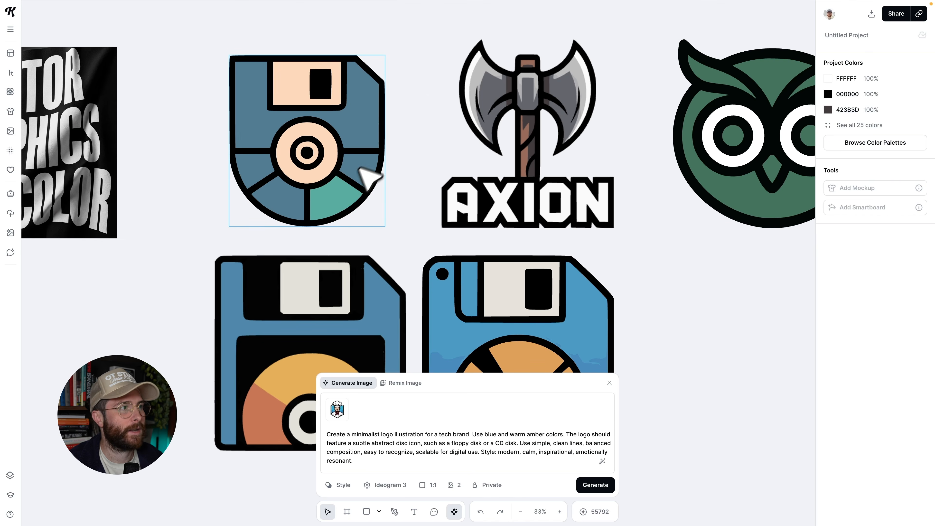
Try to edit a single disc segment inside the logo, then undo the edits and the colour change.
double_click(334, 202)
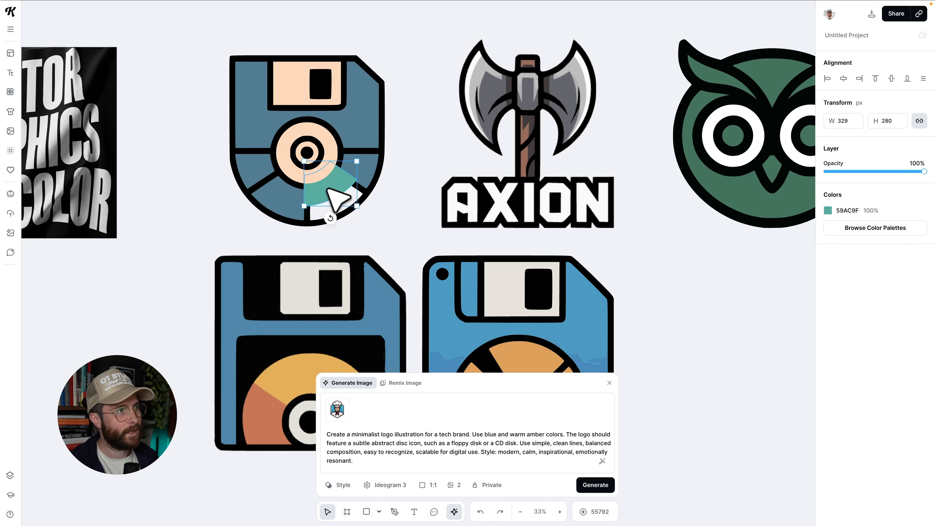
mouse_move(326, 188)
left_mouse_down()
mouse_move(311, 168)
mouse_move(338, 198)
left_mouse_up()
double_click(339, 197)
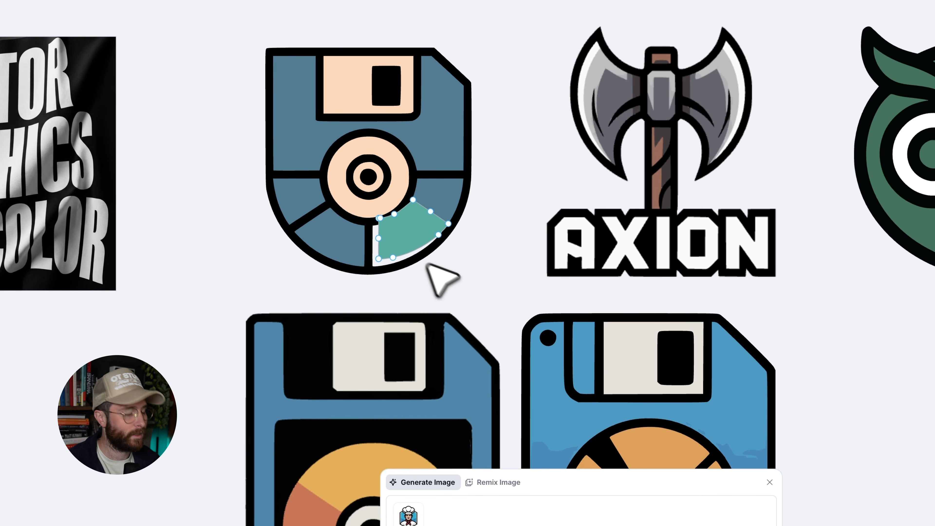
key("ctrl+z")
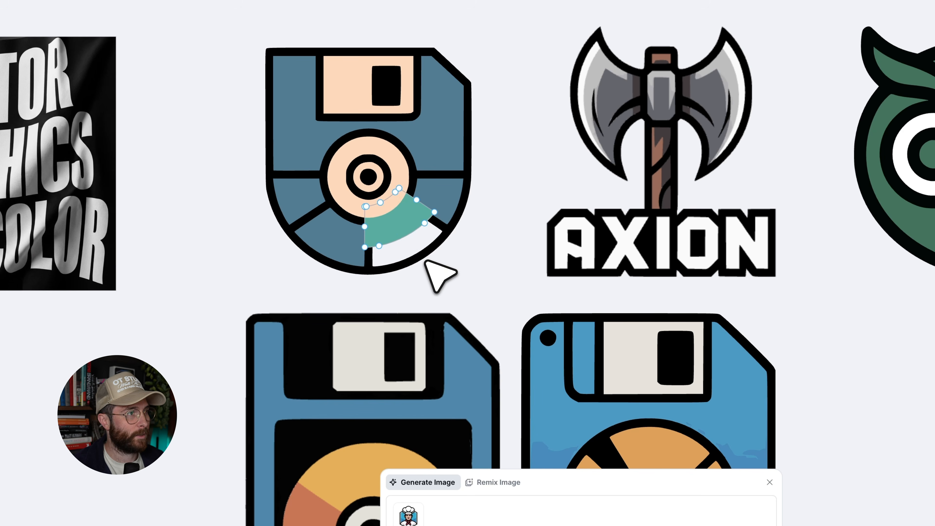
key("ctrl+z")
scroll(409, 239, "up", 3)
key("ctrl+z")
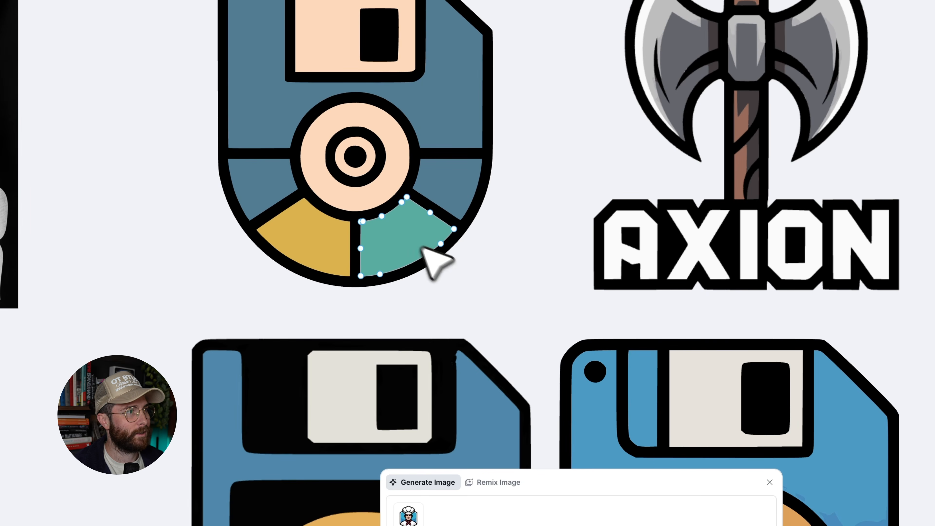
double_click(452, 120)
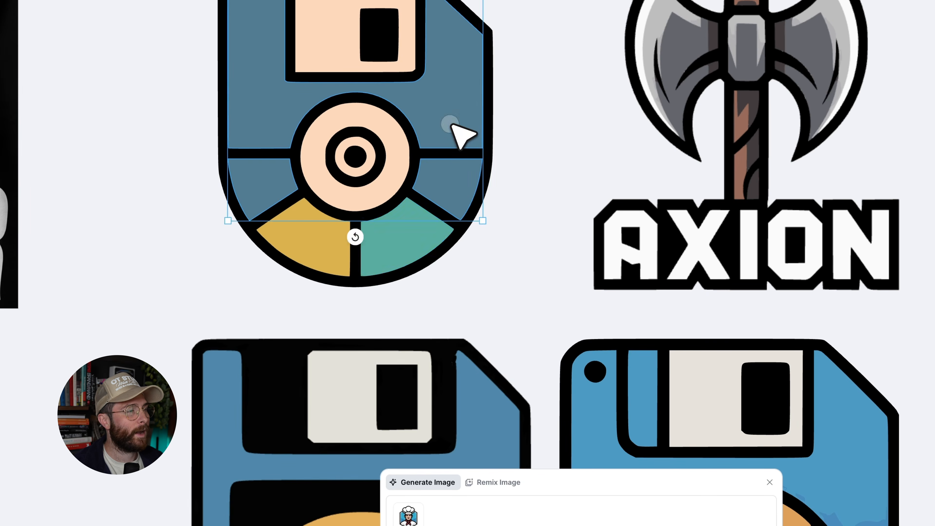
left_click_drag(453, 111, 401, 73)
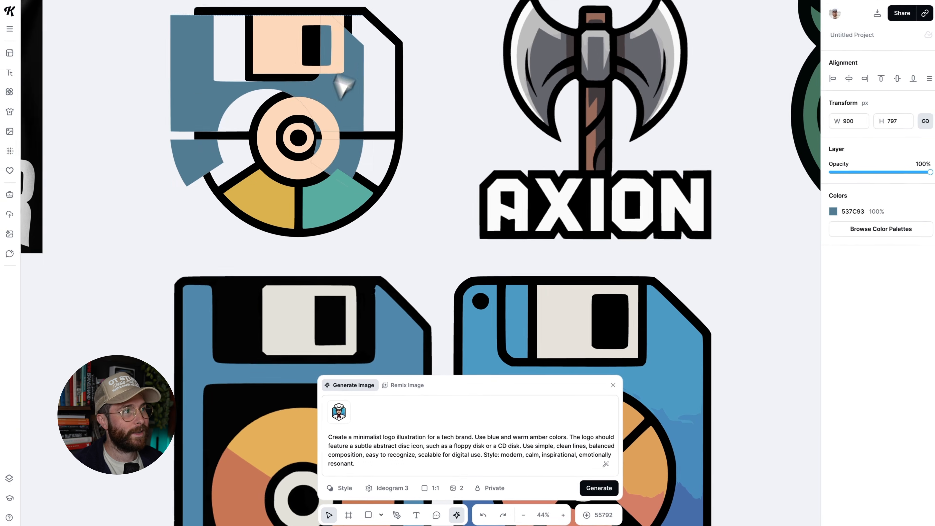
left_click_drag(343, 85, 371, 136)
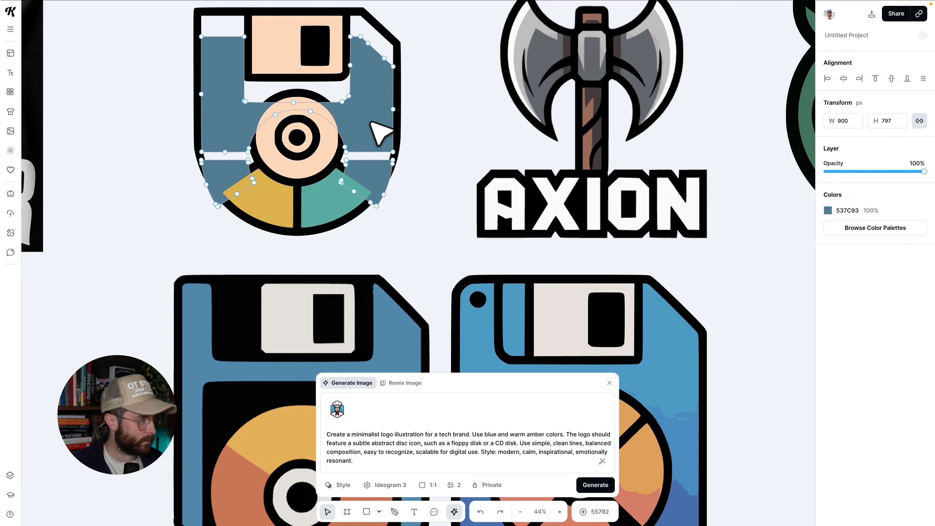
key("ctrl+z")
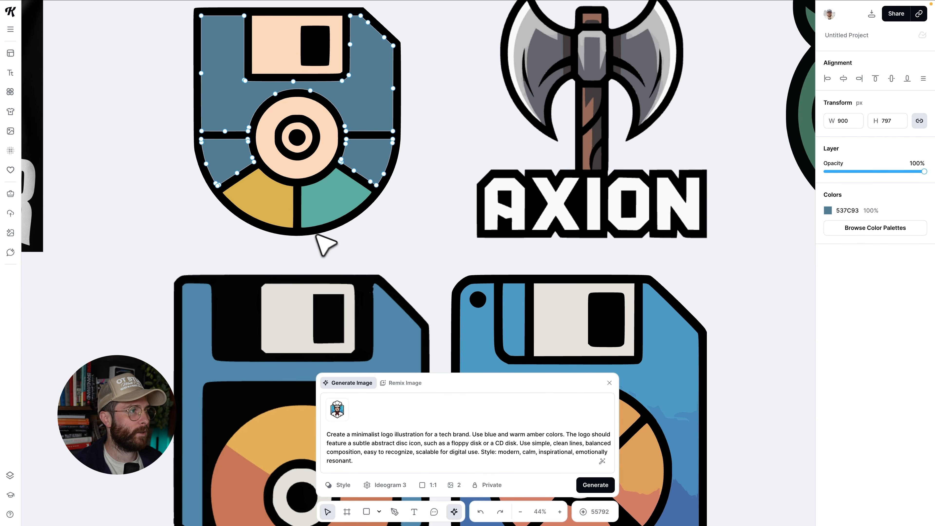
Select the yellow disc segment and recolour it with the eyedropper to the logo's blue.
left_click(274, 216)
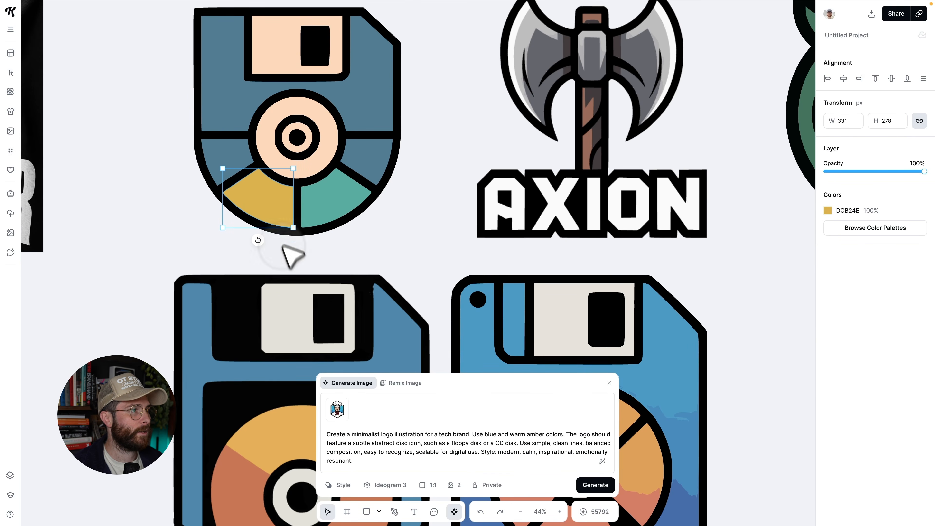
left_click(832, 212)
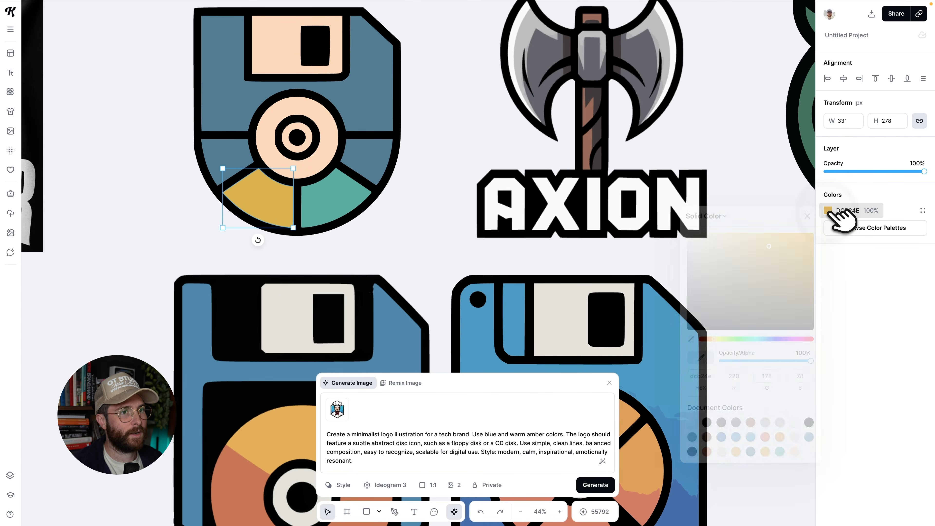
left_click(700, 357)
left_click(392, 113)
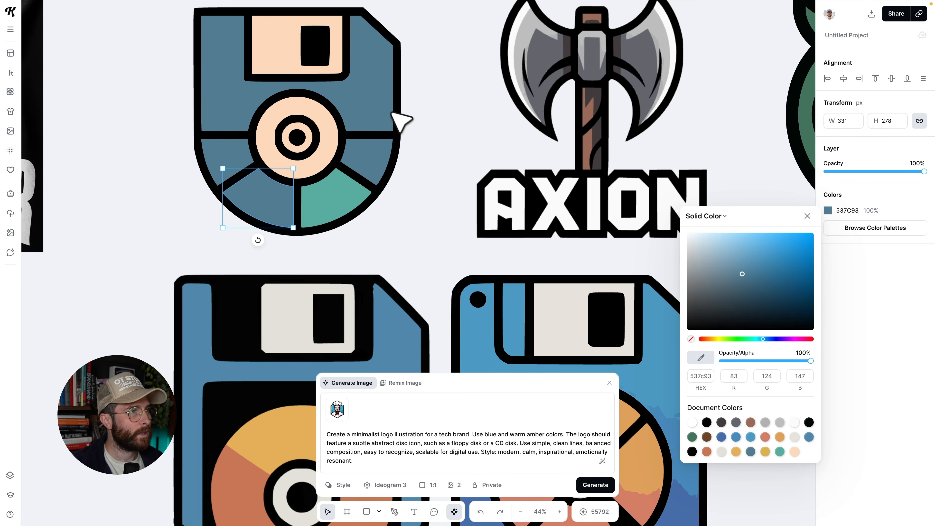
Select the teal disc segment and recolour it to the same blue 537C93 with the eyedropper.
left_click(340, 198)
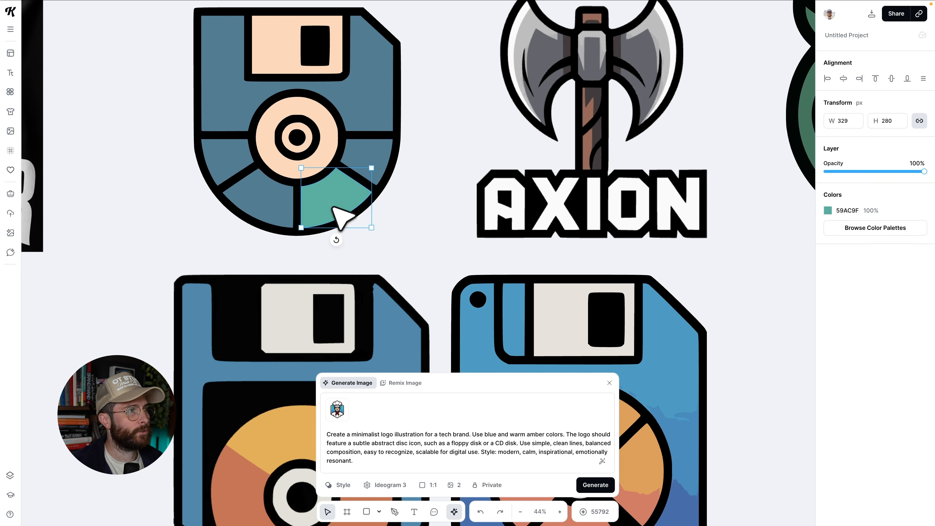
left_click(832, 215)
left_click(382, 113)
left_click(418, 110)
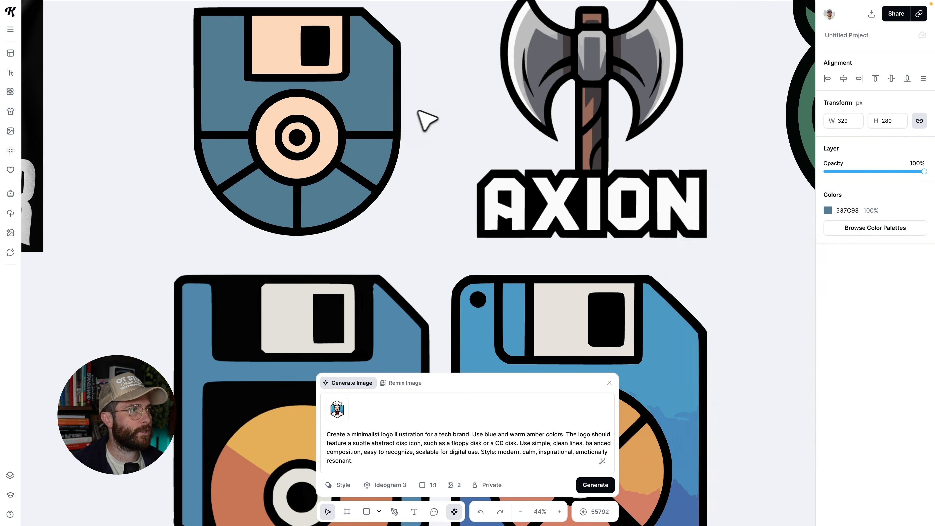
Select both newly generated floppy-disk images and delete them.
scroll(422, 114, "down", 5)
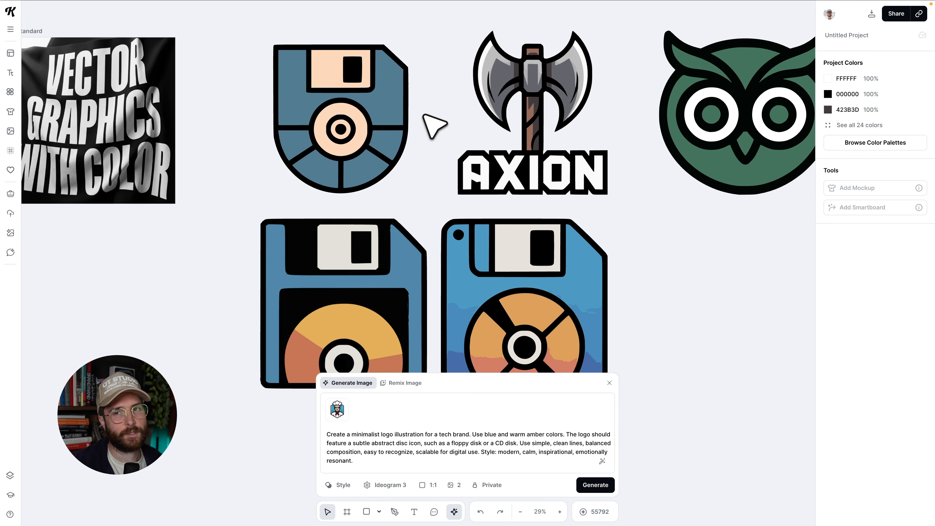
scroll(435, 126, "down", 3)
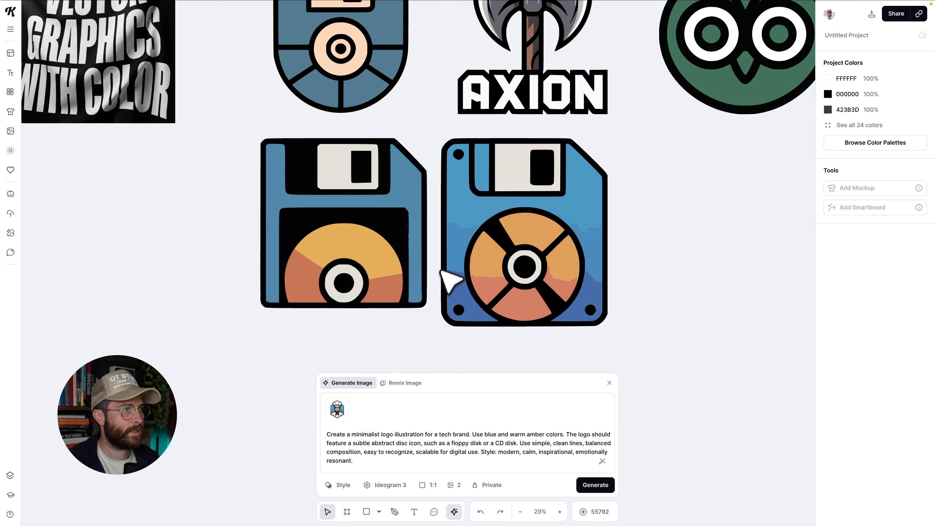
scroll(447, 280, "down", 3)
left_click_drag(393, 452, 347, 425)
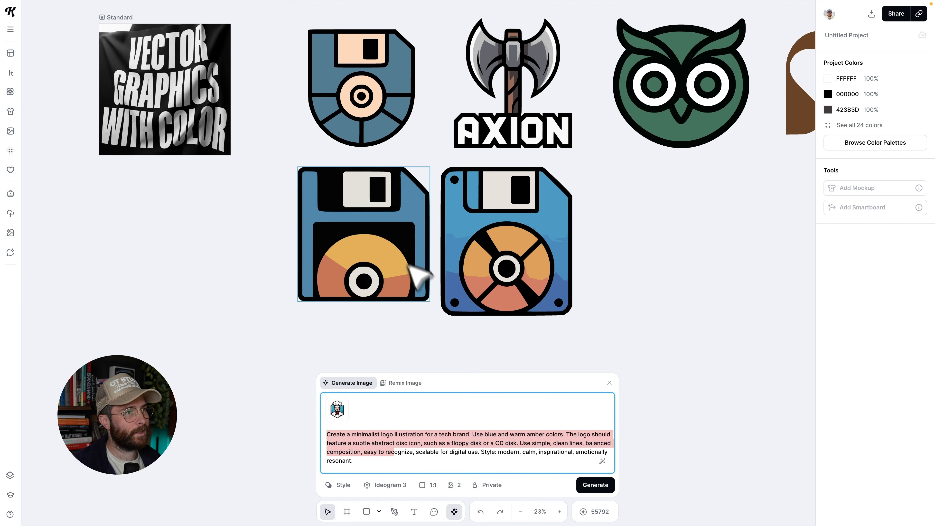
left_click_drag(534, 340, 357, 266)
scroll(359, 268, "up", 1)
scroll(361, 265, "down", 1)
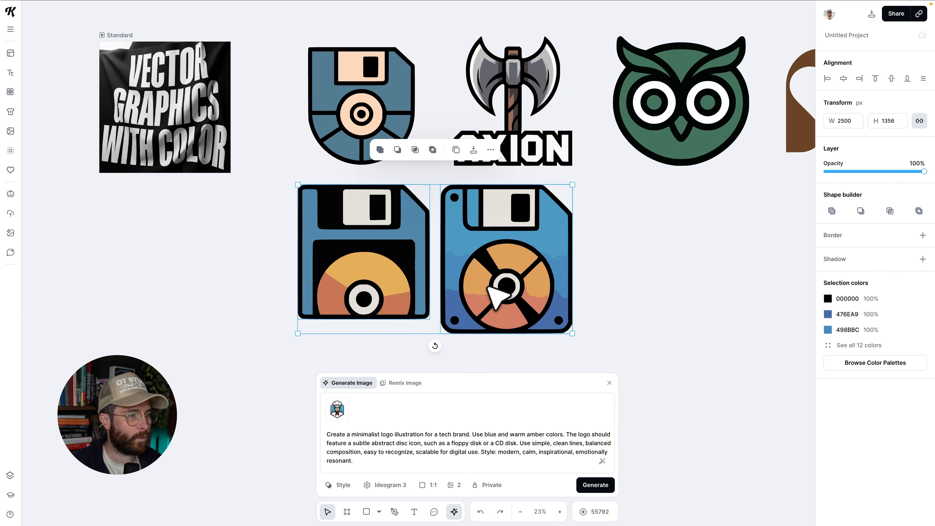
key("Delete")
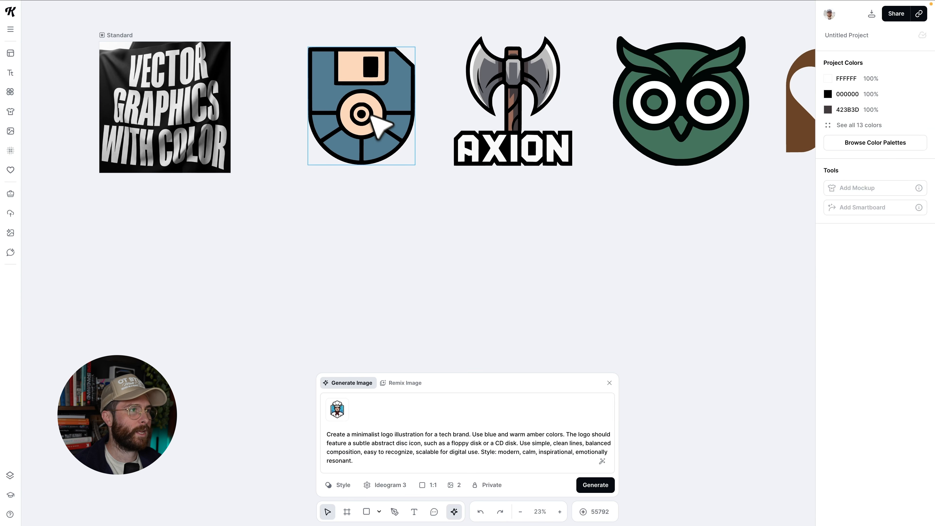
scroll(396, 149, "up", 1)
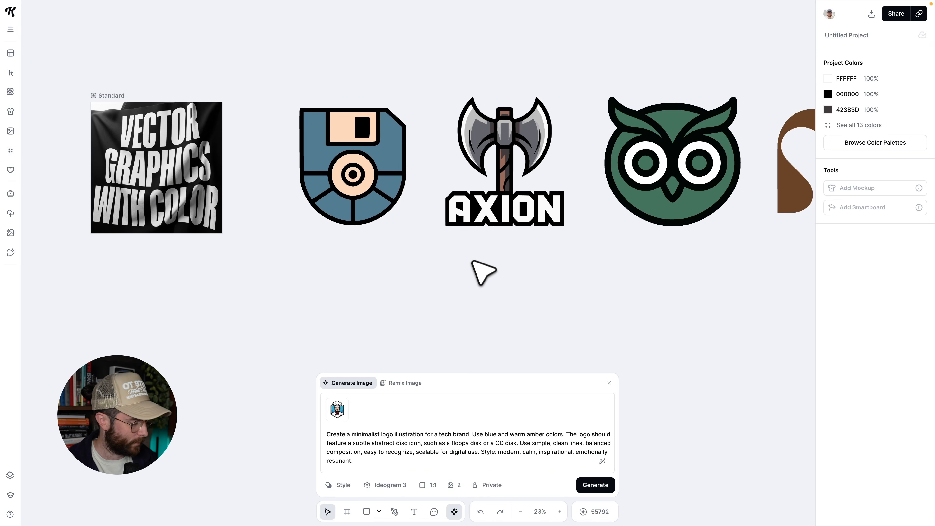
scroll(482, 271, "up", 5)
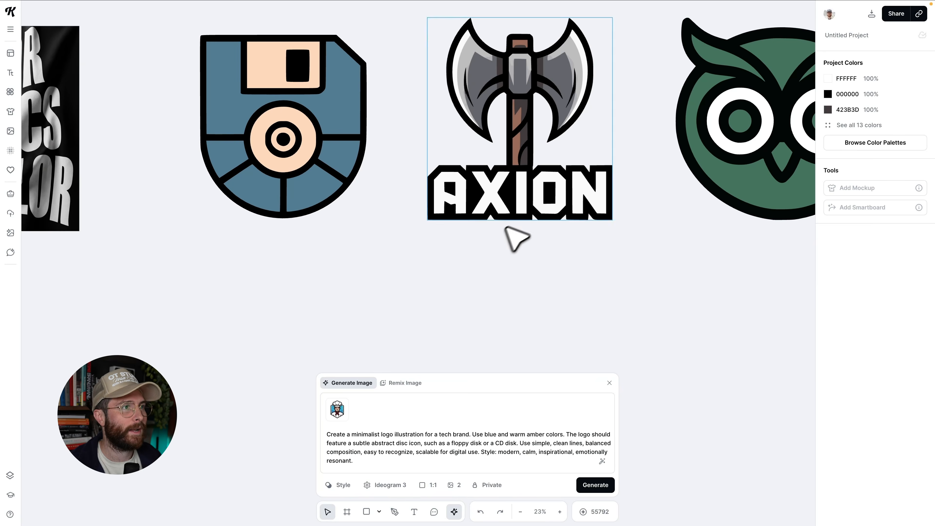
Select the AXION axe logo and load its prompt into the image generator with Recreate.
scroll(517, 223, "up", 5)
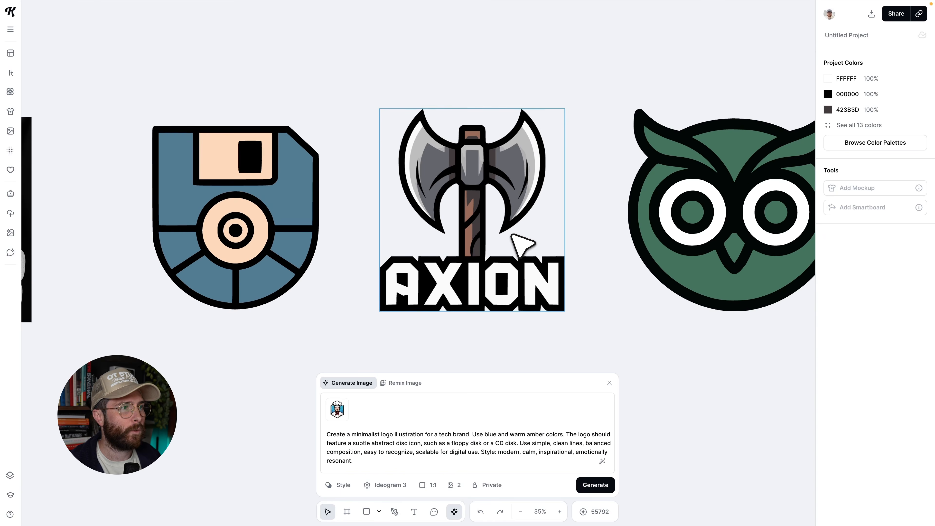
left_click(503, 262)
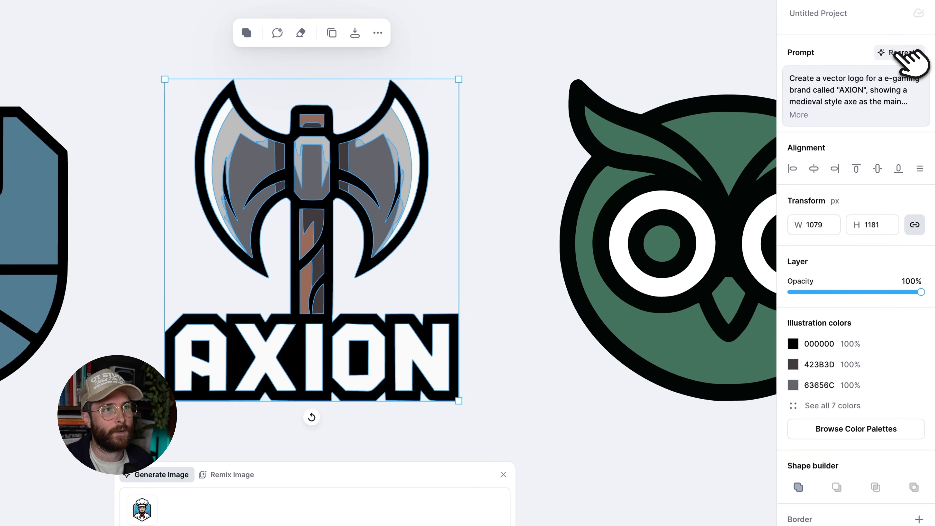
left_click(927, 64)
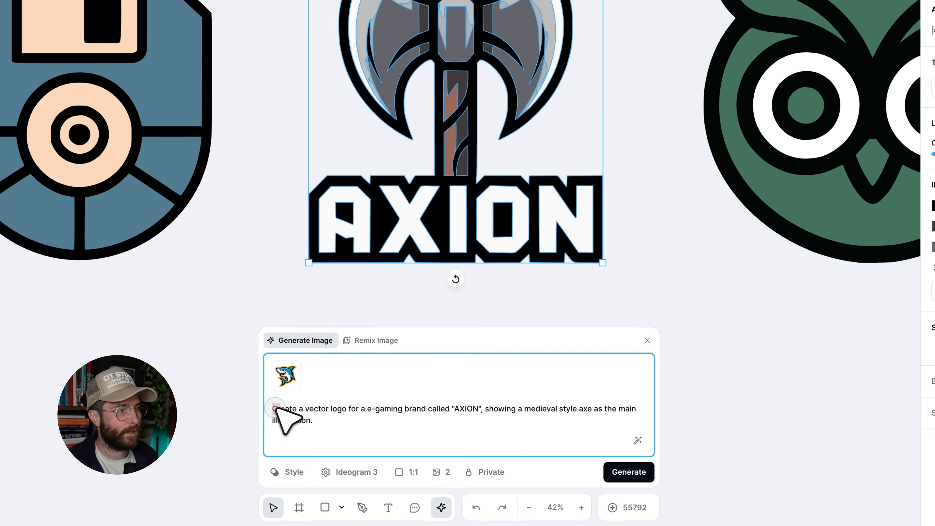
left_click_drag(223, 453, 278, 466)
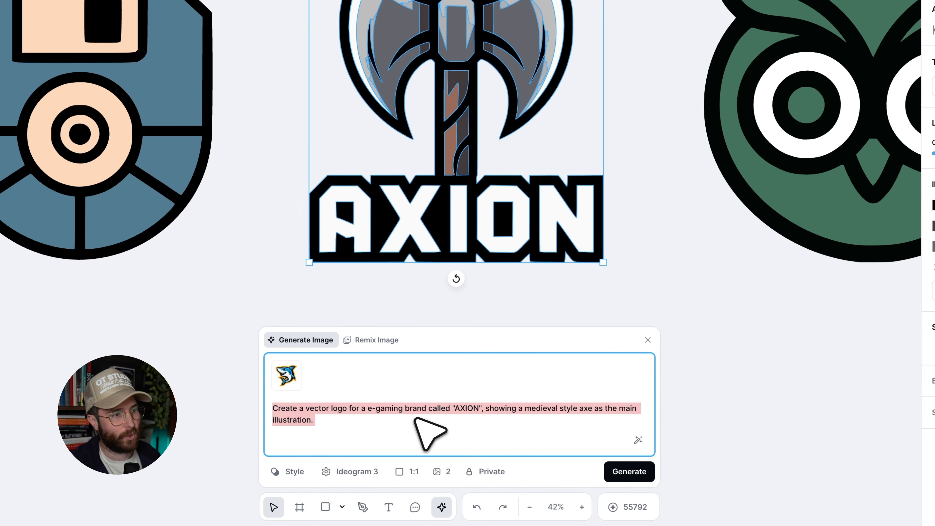
double_click(458, 409)
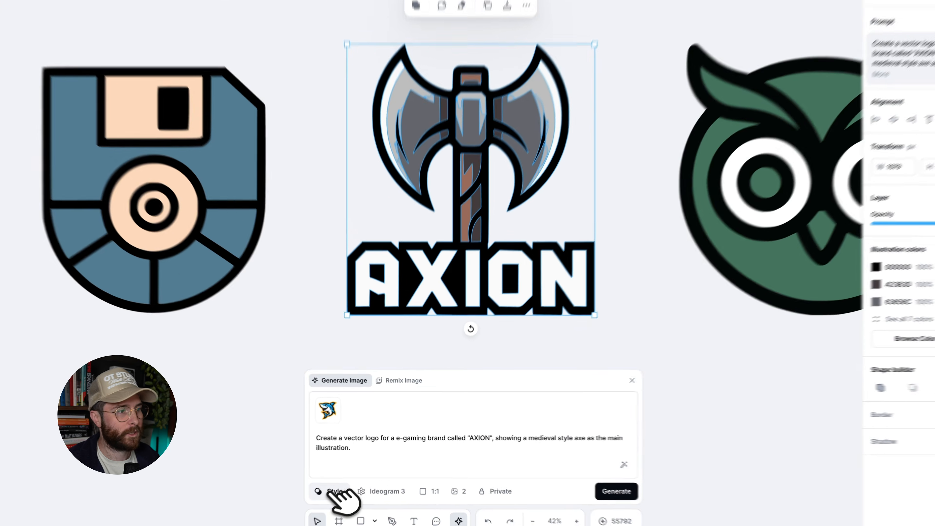
Switch the model to Nano Banana Pro and generate two new images from the AXION logo prompt.
left_click(339, 484)
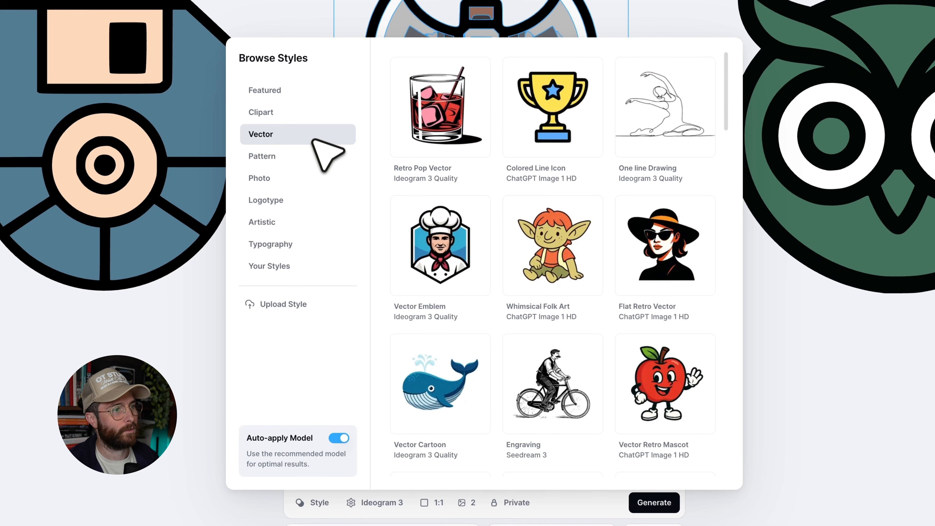
scroll(589, 280, "down", 6)
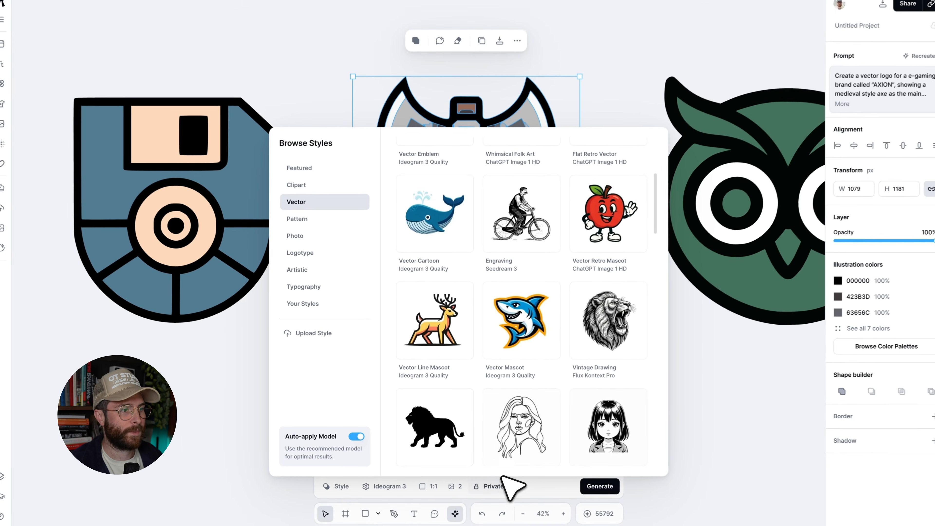
left_click(561, 502)
left_click(390, 485)
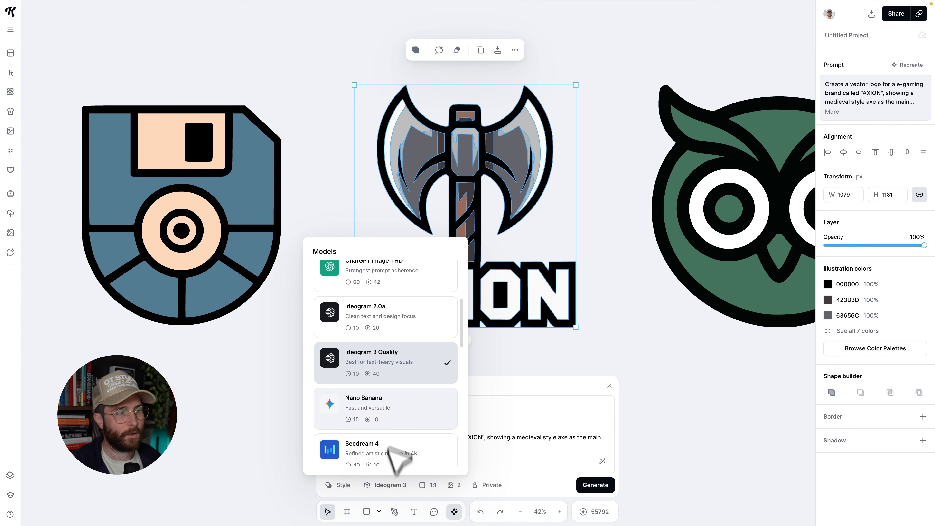
scroll(401, 405, "up", 4)
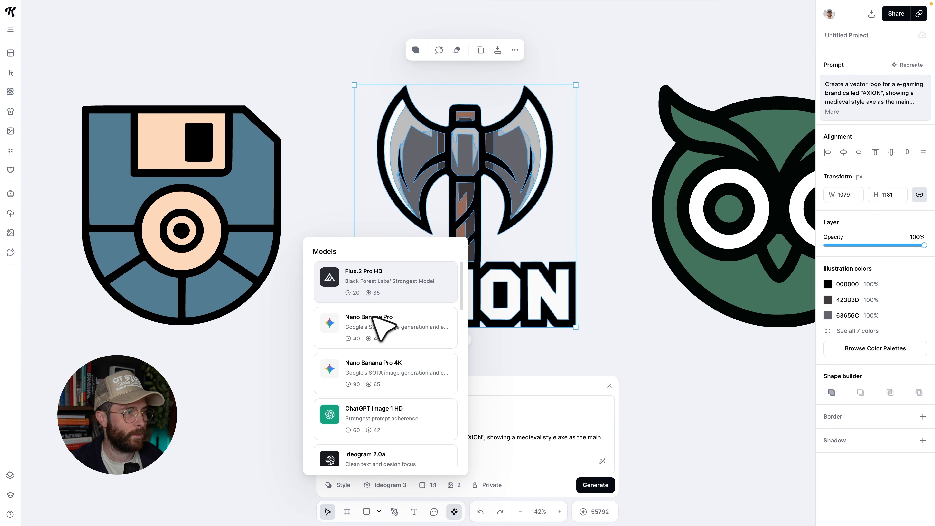
scroll(376, 315, "down", 1)
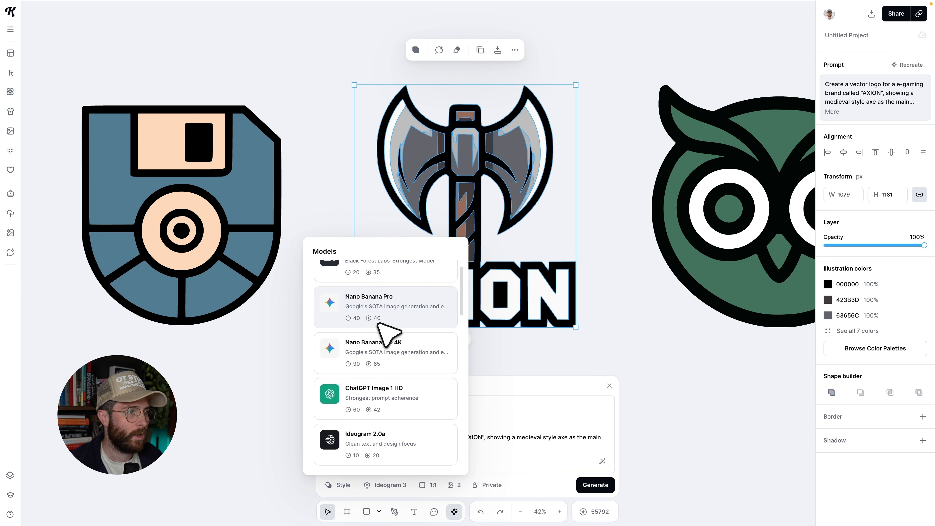
scroll(383, 419, "up", 1)
left_click(395, 334)
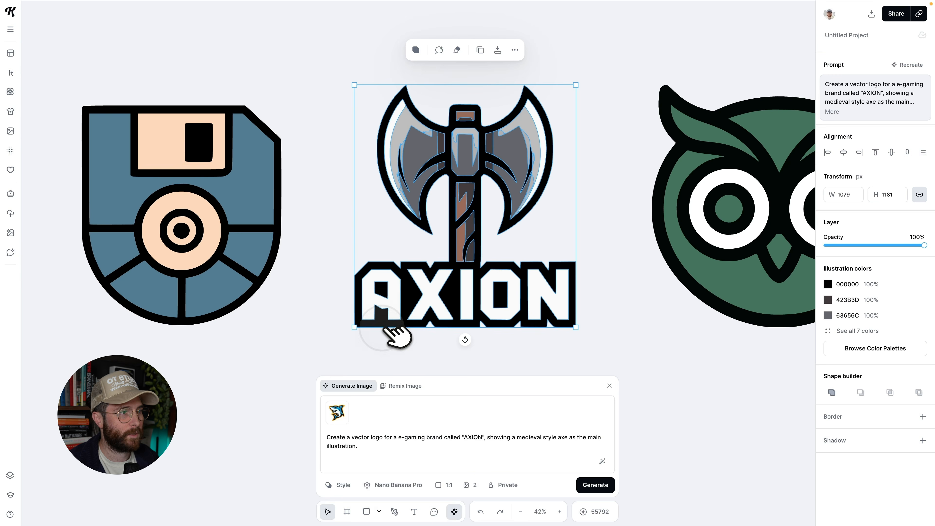
left_click(476, 484)
left_click(475, 485)
left_click(611, 489)
scroll(583, 317, "down", 5)
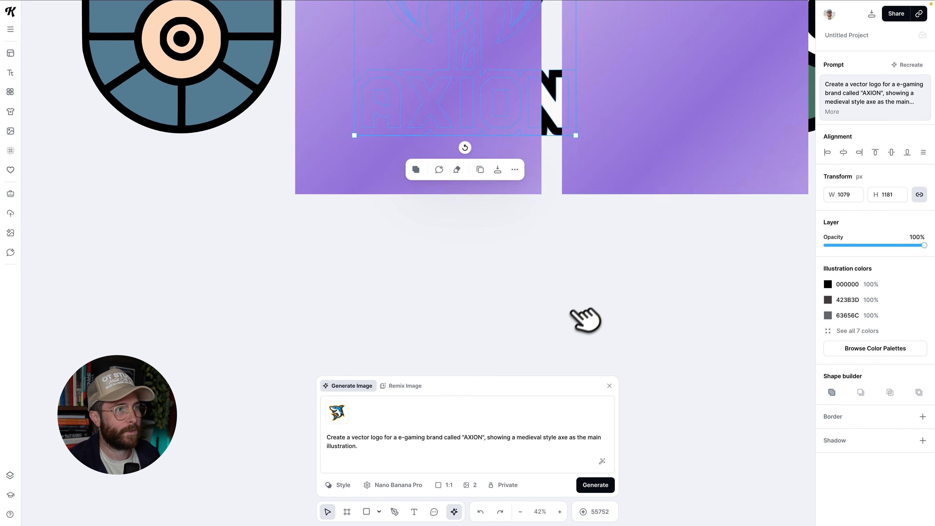
left_click(636, 157)
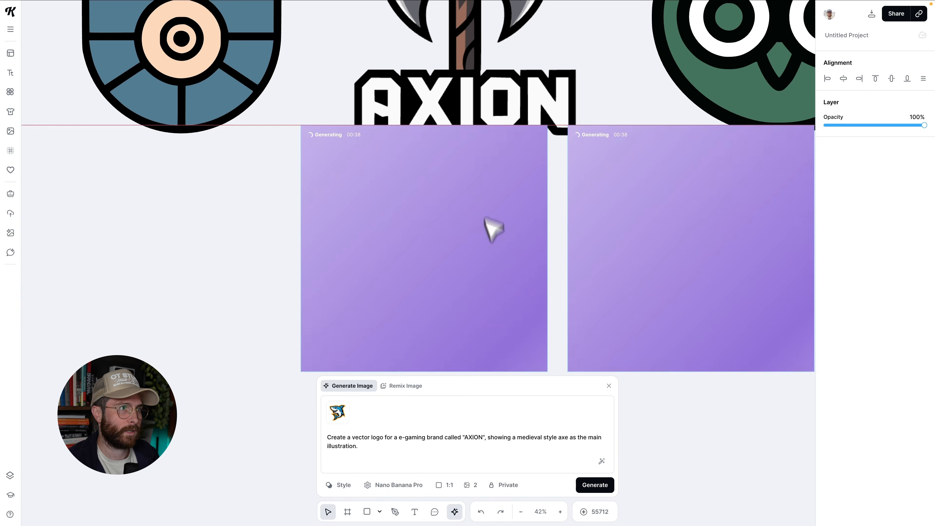
Recolour the AXION logo's white lettering and blade edges to olive 838316.
scroll(521, 307, "up", 5)
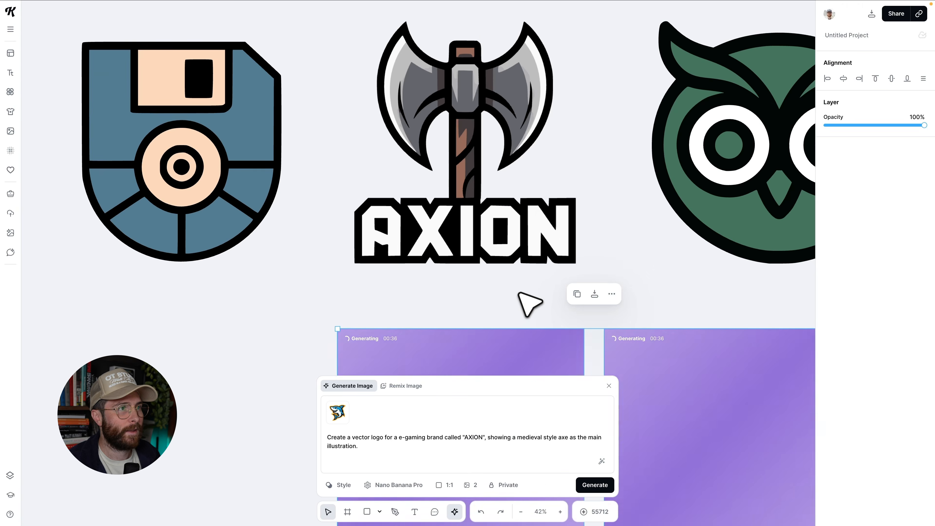
left_click(513, 289)
scroll(537, 285, "up", 2)
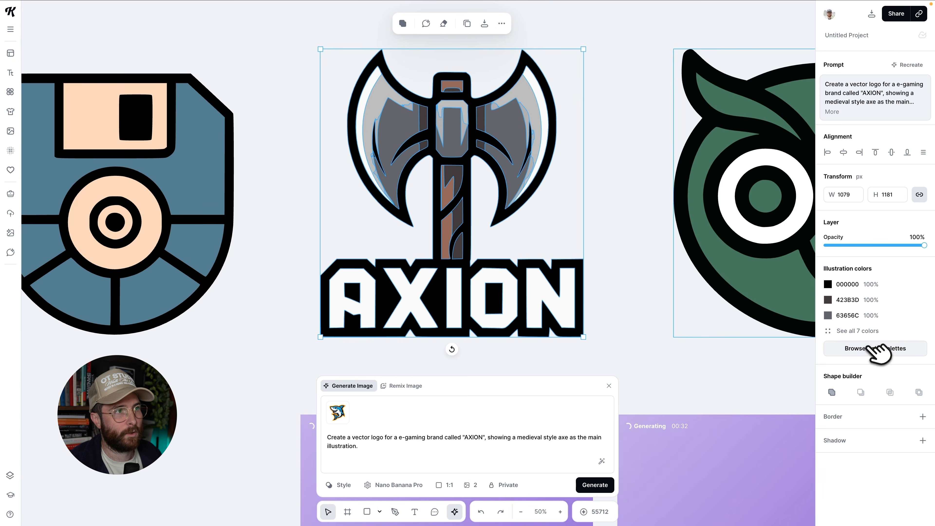
left_click(875, 348)
scroll(870, 416, "down", 4)
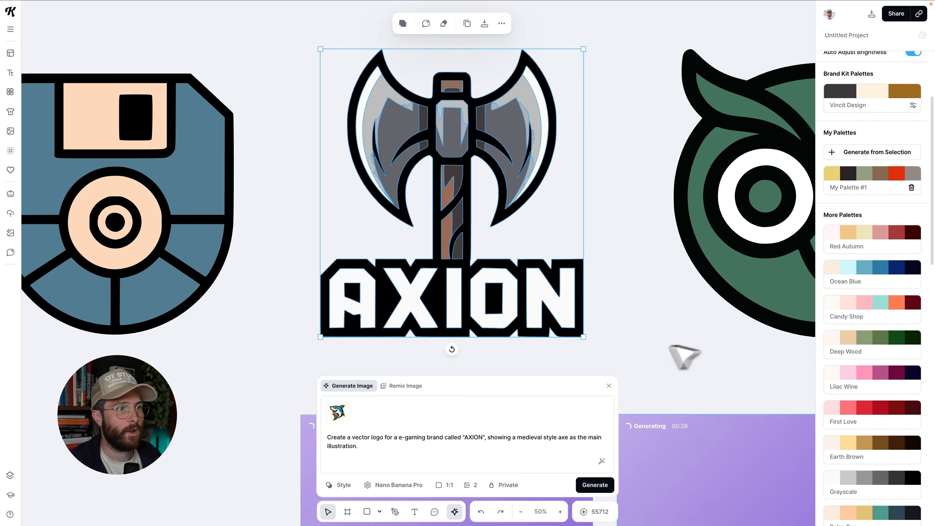
left_click(554, 313)
double_click(553, 313)
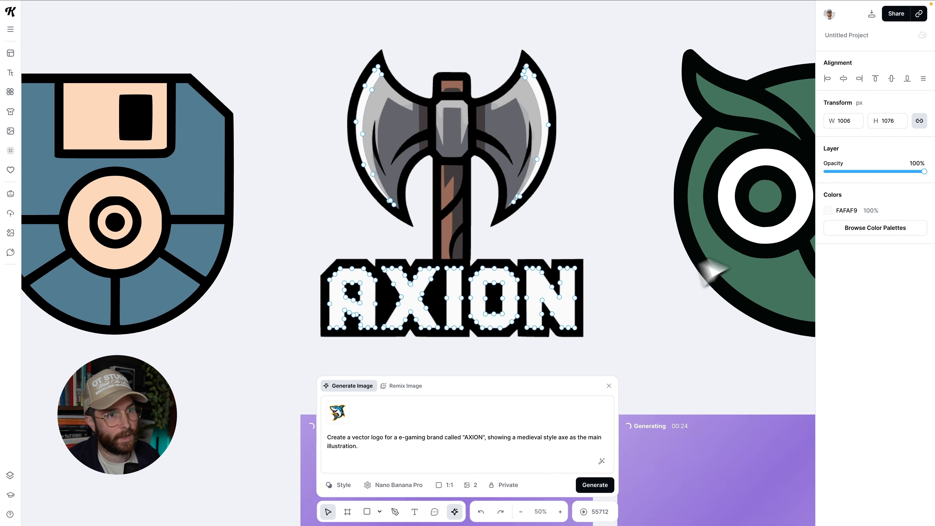
left_click(828, 210)
left_click_drag(810, 254, 744, 246)
left_click(637, 277)
key("super+z")
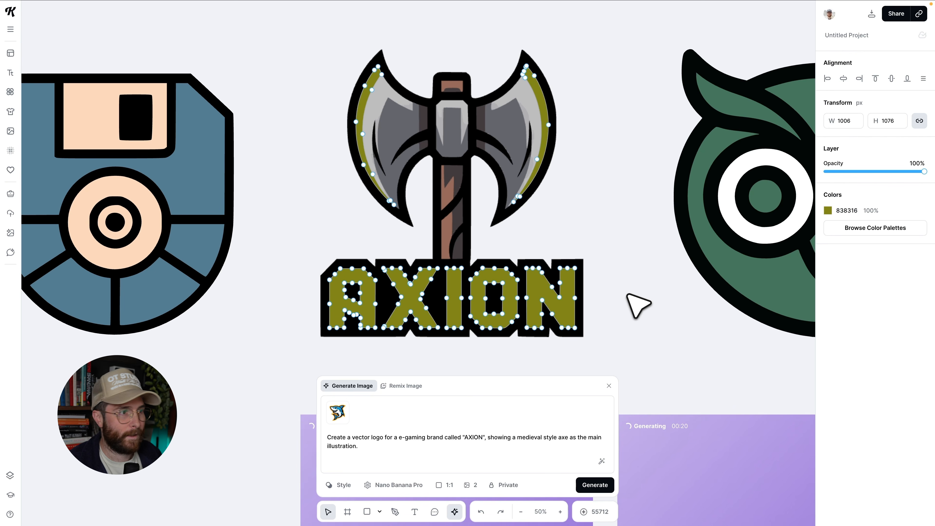
left_click(621, 310)
Duplicate the olive AXION logo and place the copy above the original.
scroll(632, 320, "down", 5)
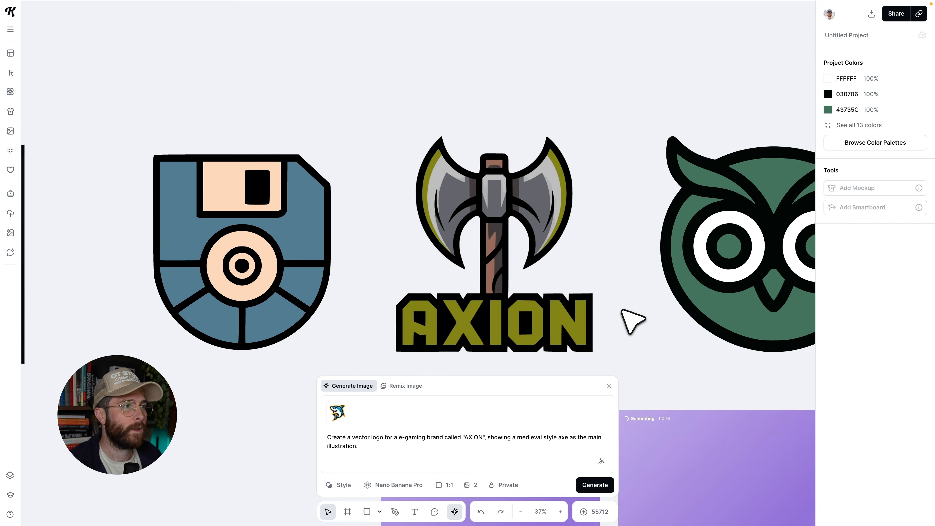
left_click(426, 340)
scroll(426, 335, "up", 3)
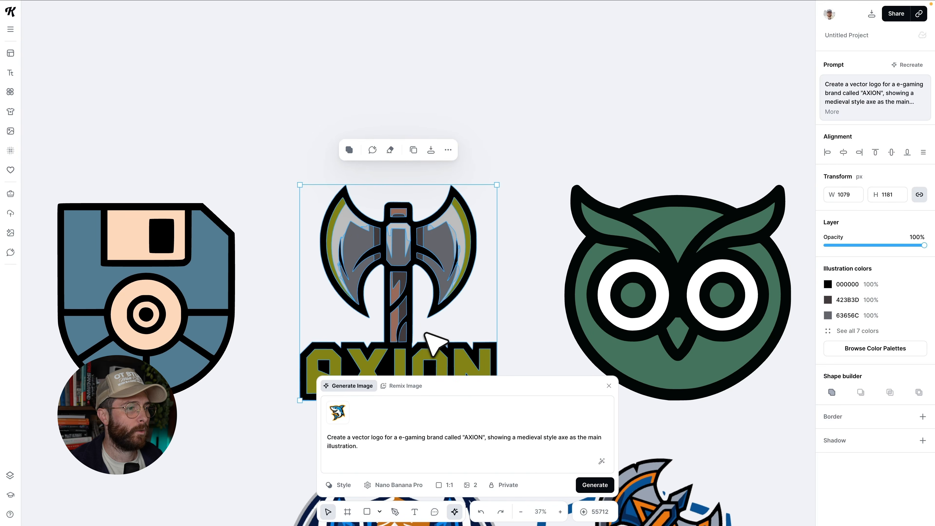
left_click_drag(402, 335, 436, 90, "alt+shift")
scroll(467, 126, "up", 3)
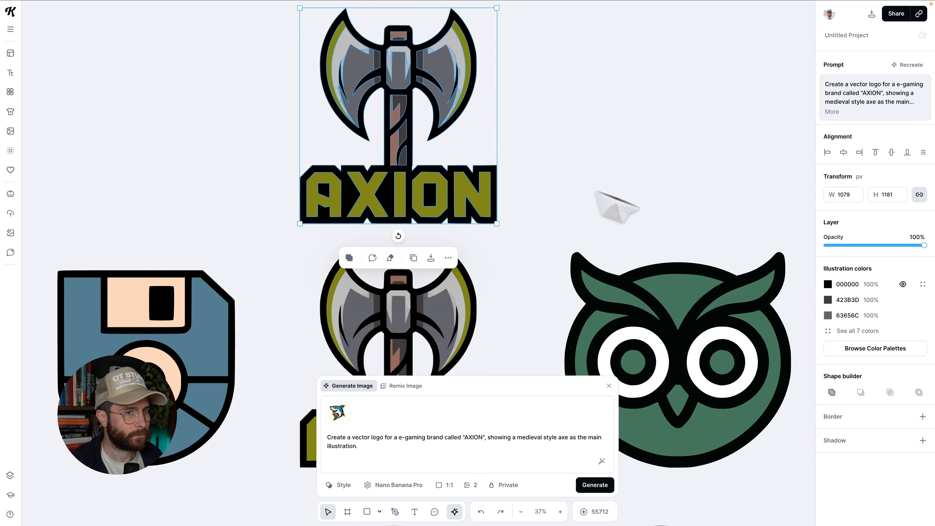
Recolour the duplicate's olive lettering and blade edges back to white in its illustration colours.
left_click(831, 331)
left_click(828, 378)
left_click_drag(791, 349, 634, 260)
left_click(615, 214)
left_click_drag(462, 203, 462, 192)
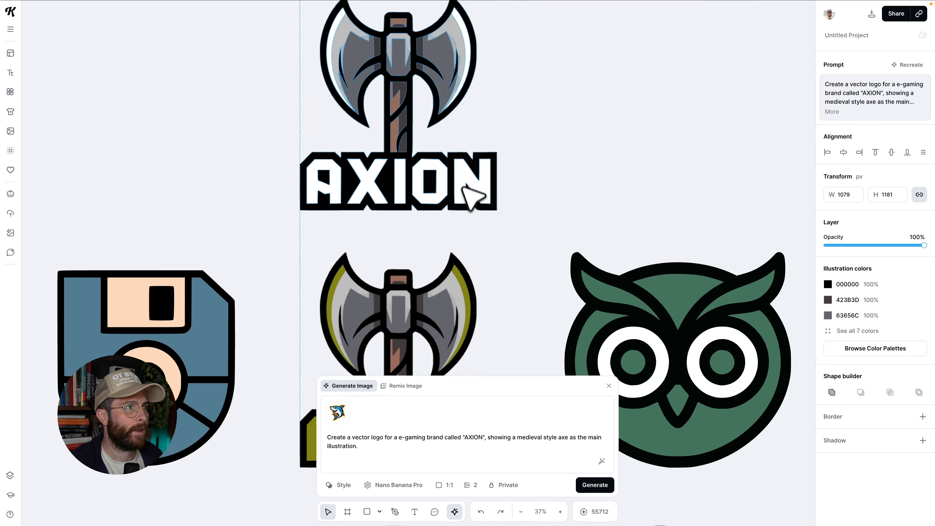
Remix the white AXION logo with the prompt "Change the I in this logo to be an E, keeping everything else the same".
scroll(493, 205, "down", 3)
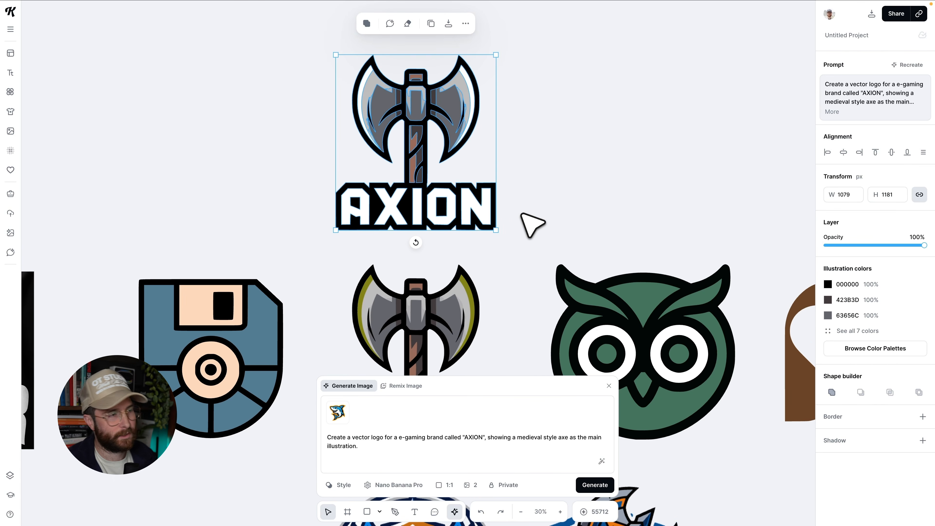
scroll(533, 224, "up", 5)
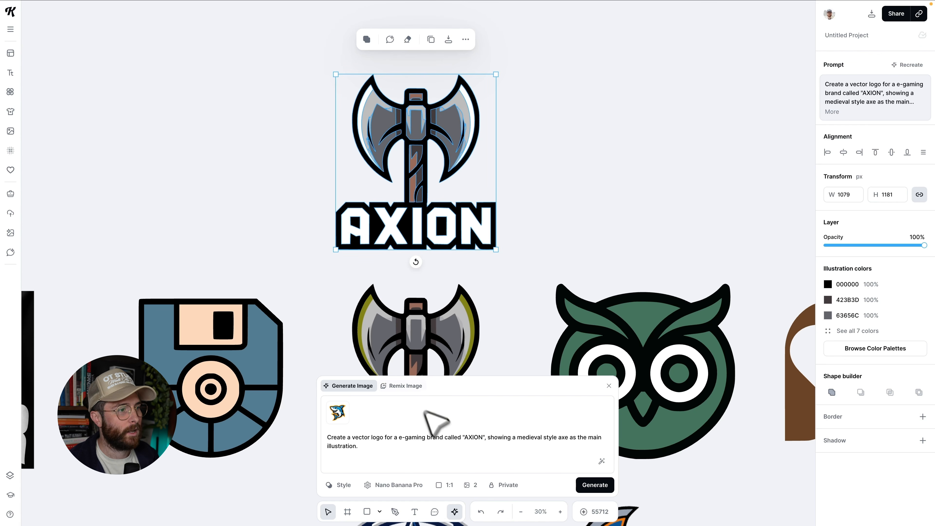
left_click(386, 437)
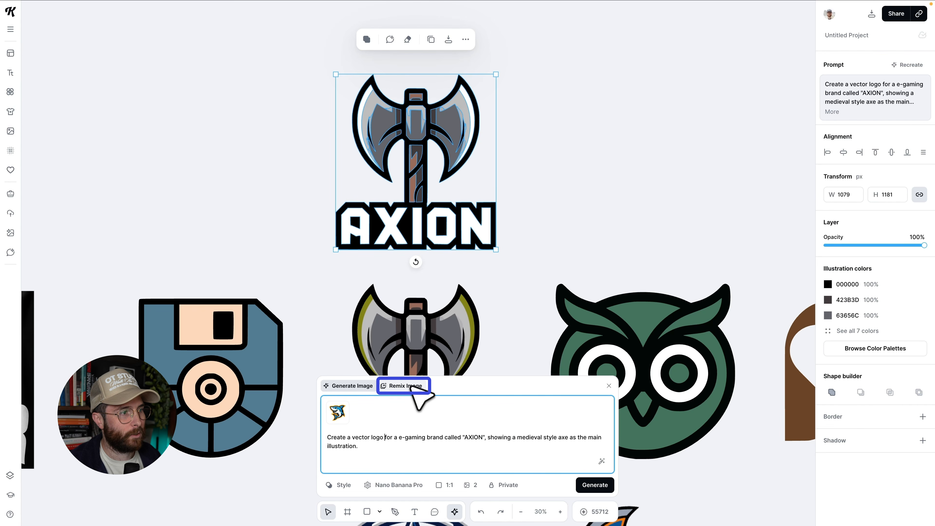
left_click_drag(430, 142, 443, 136)
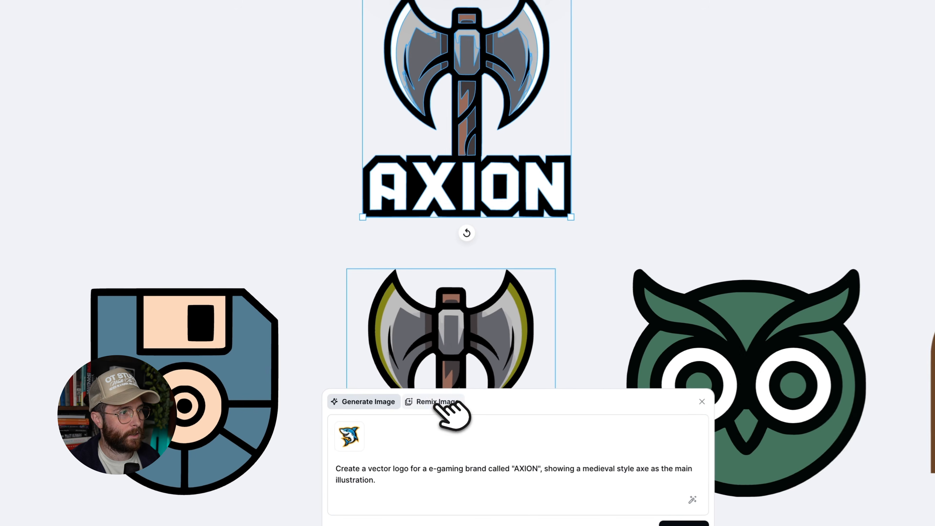
left_click(436, 402)
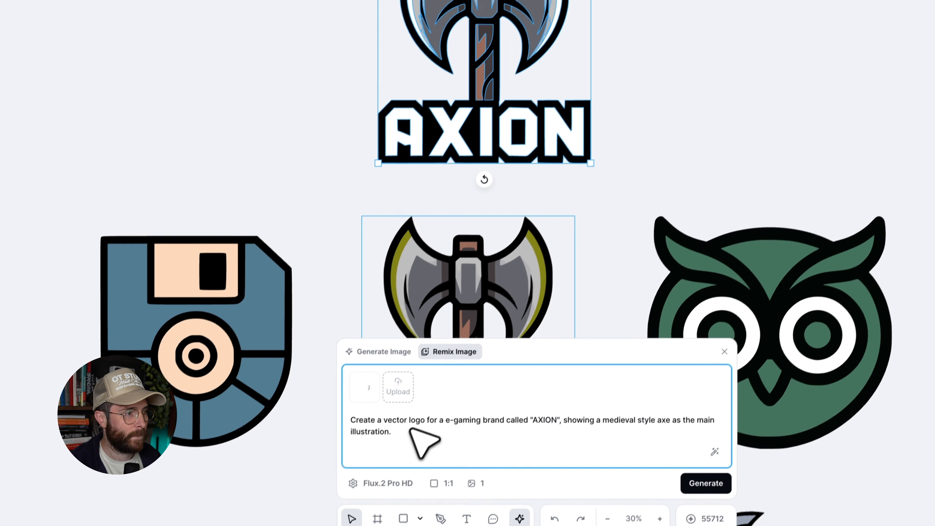
left_click_drag(396, 480, 335, 471)
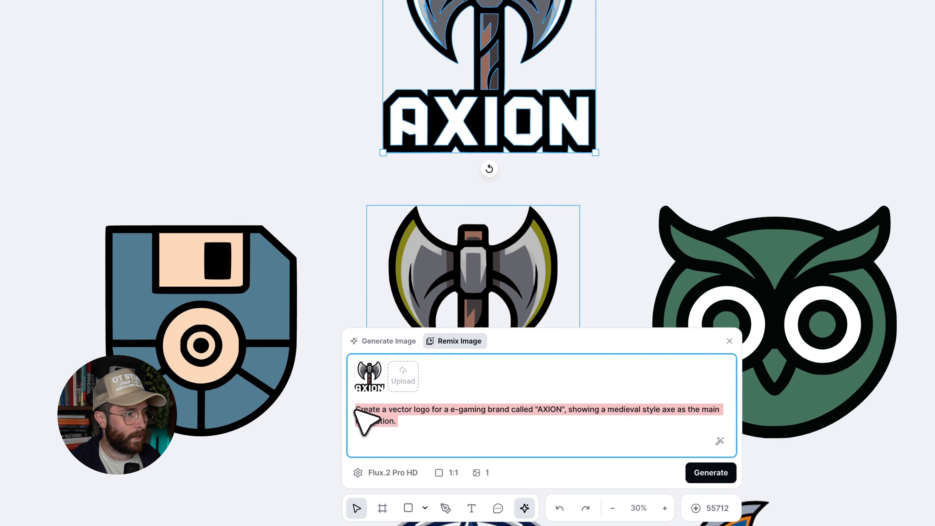
type("d")
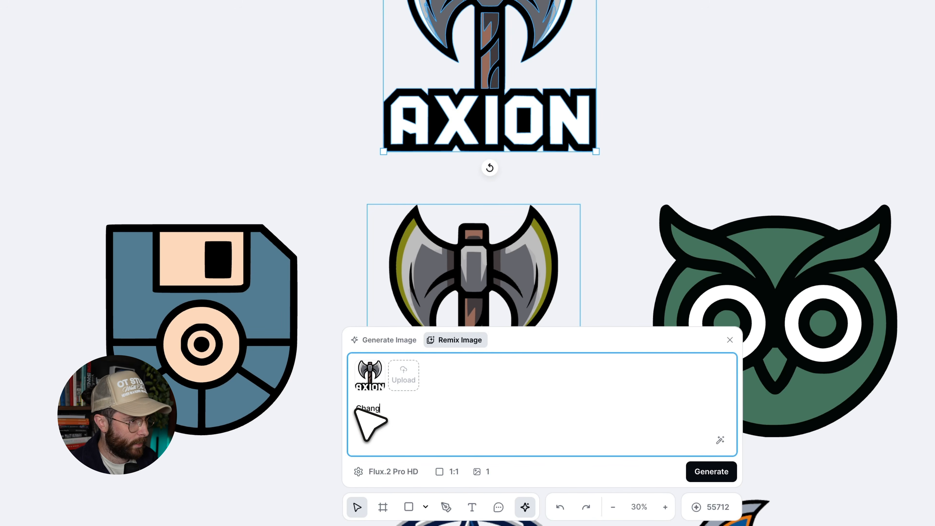
type("I i")
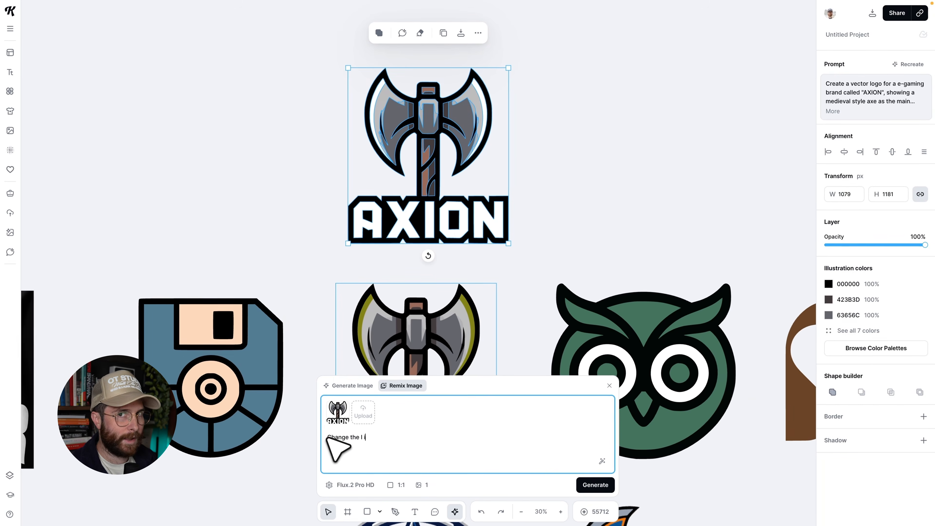
type("n this")
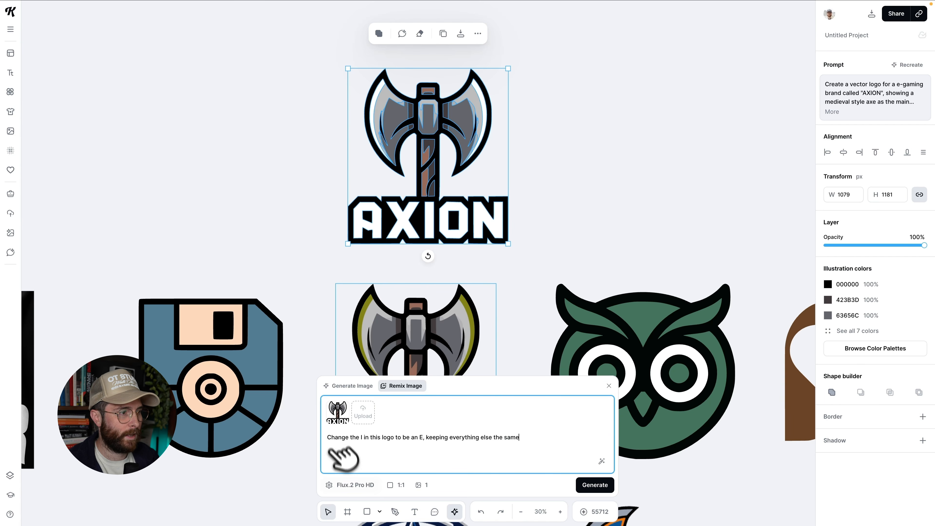
Set the remix model to Nano Banana Pro and the aspect ratio to Match, and generate it.
left_click(348, 484)
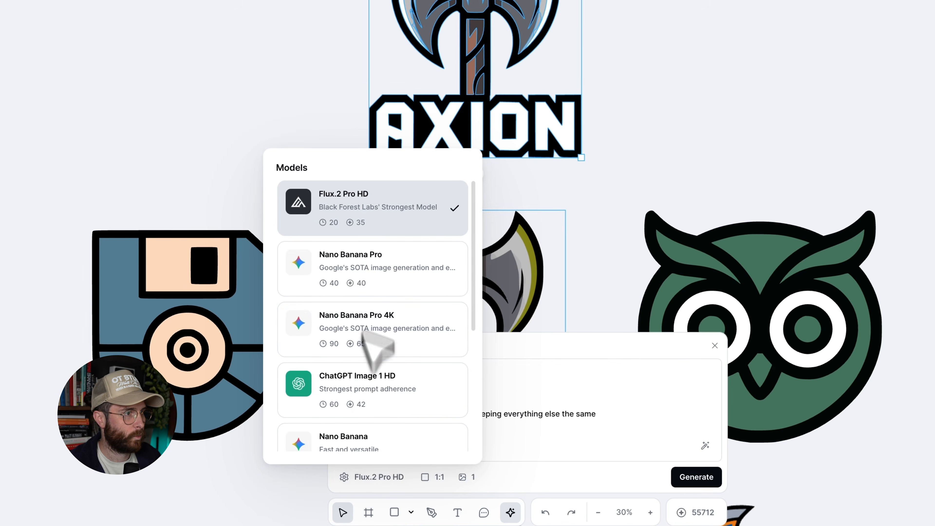
left_click(374, 268)
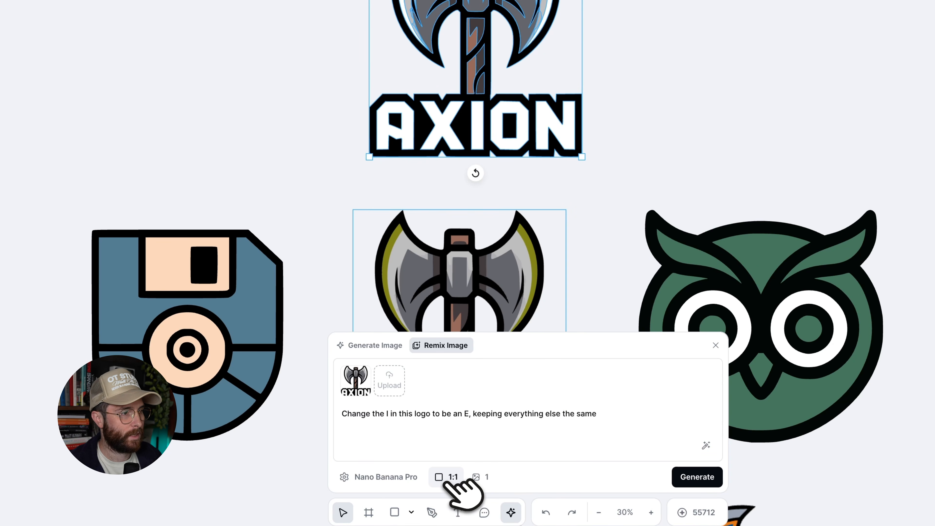
left_click(452, 478)
left_click(458, 445)
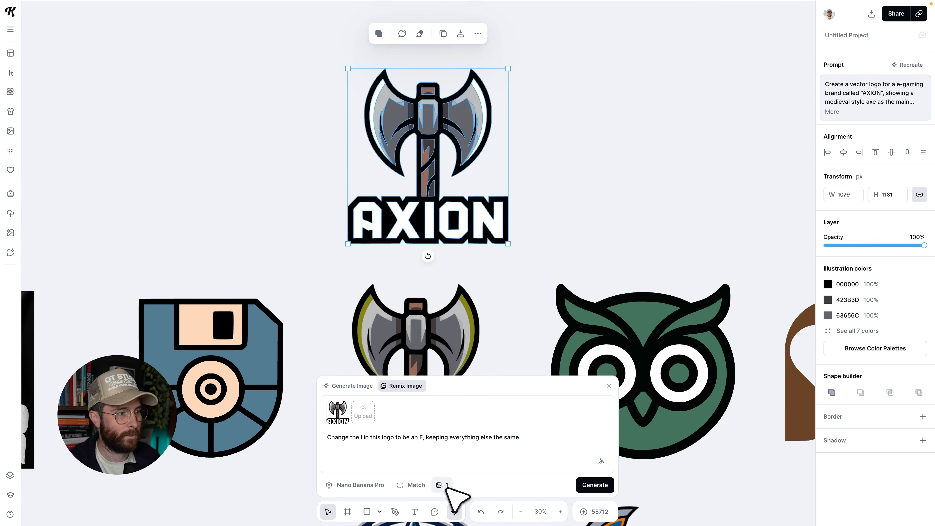
left_click(596, 486)
scroll(362, 250, "down", 7)
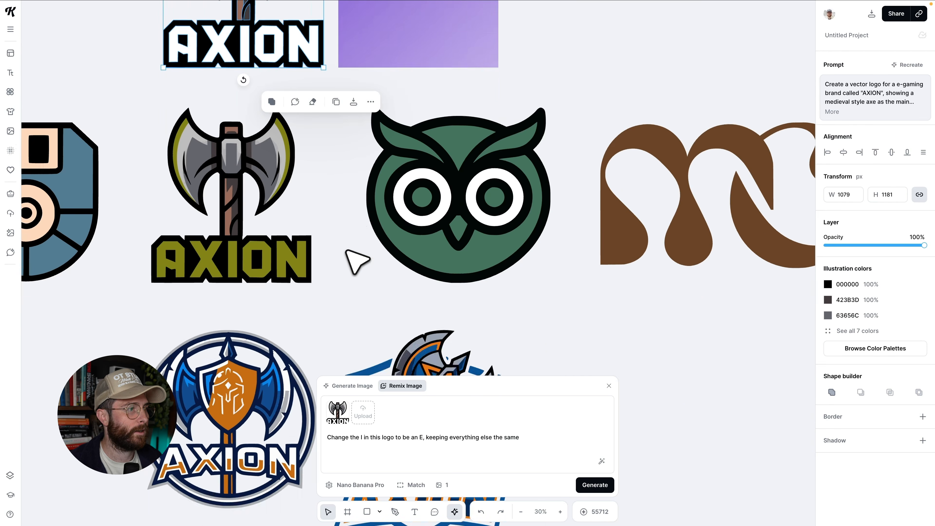
Delete the circular blue AXION logo from the canvas.
scroll(440, 296, "up", 2)
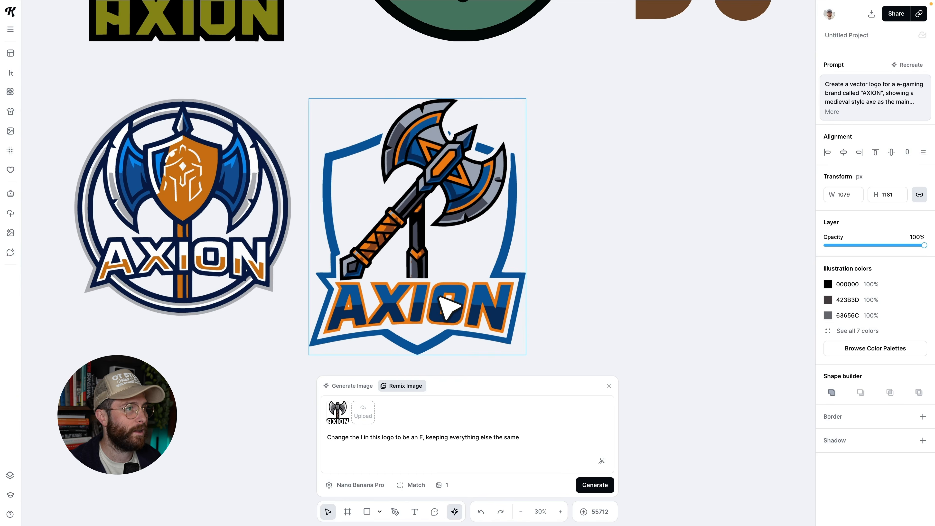
scroll(503, 313, "left", 2)
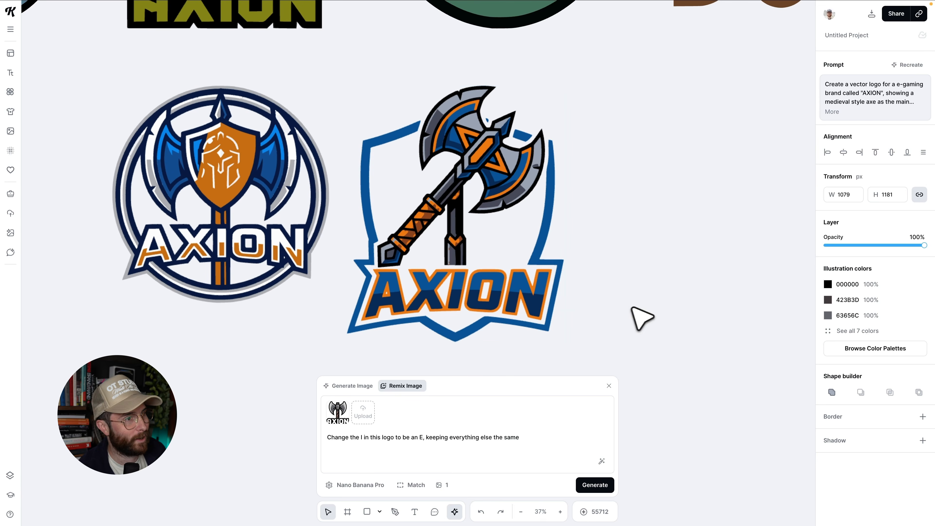
left_click(640, 319)
scroll(299, 276, "up", 1)
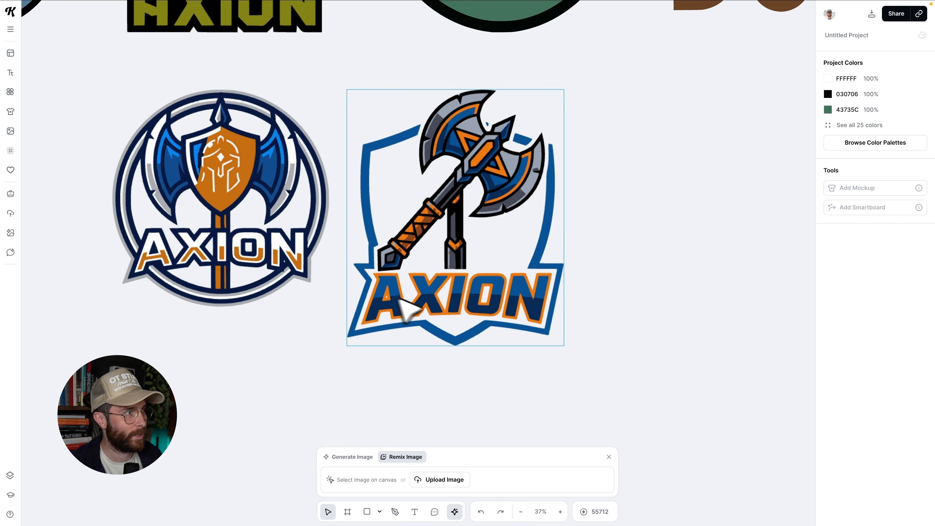
scroll(399, 298, "up", 1)
left_click_drag(251, 239, 259, 248)
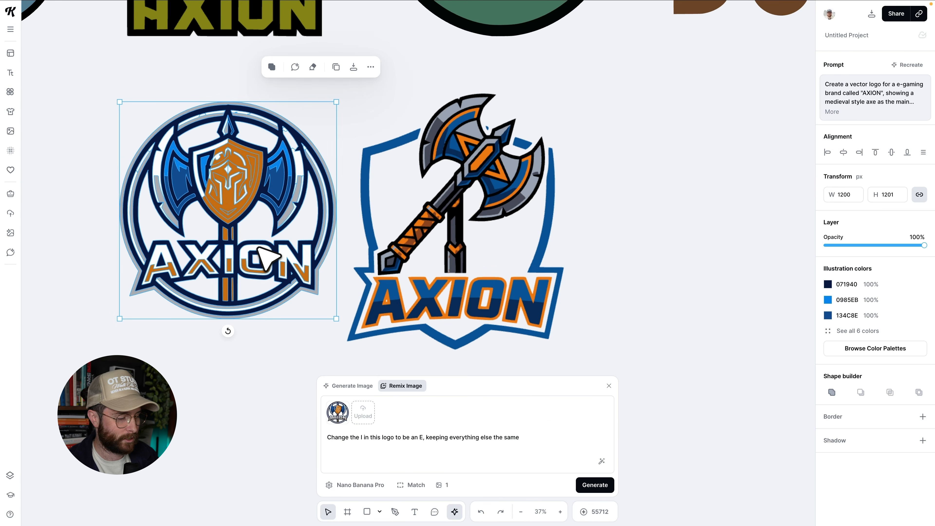
key("Delete")
Recolour the blue shield AXION logo by applying the Sea Gold colour palette.
left_click(489, 255)
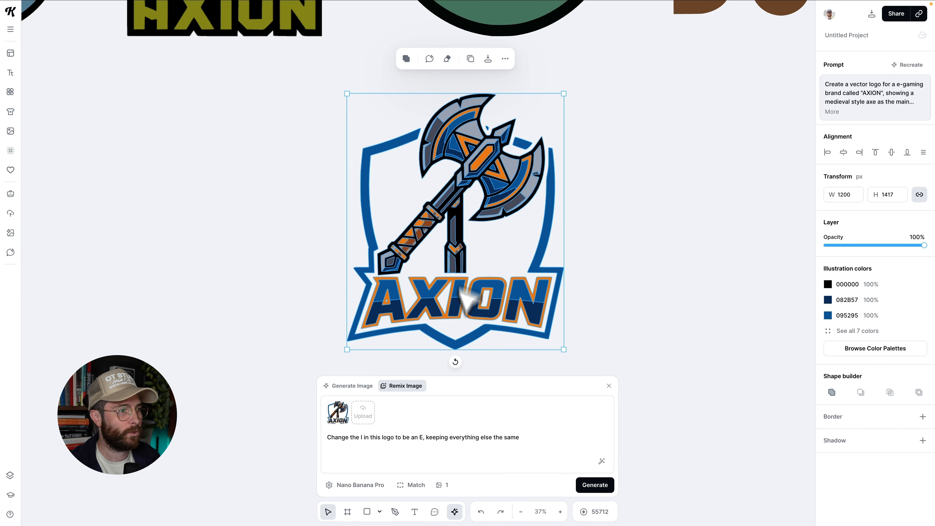
left_click(351, 386)
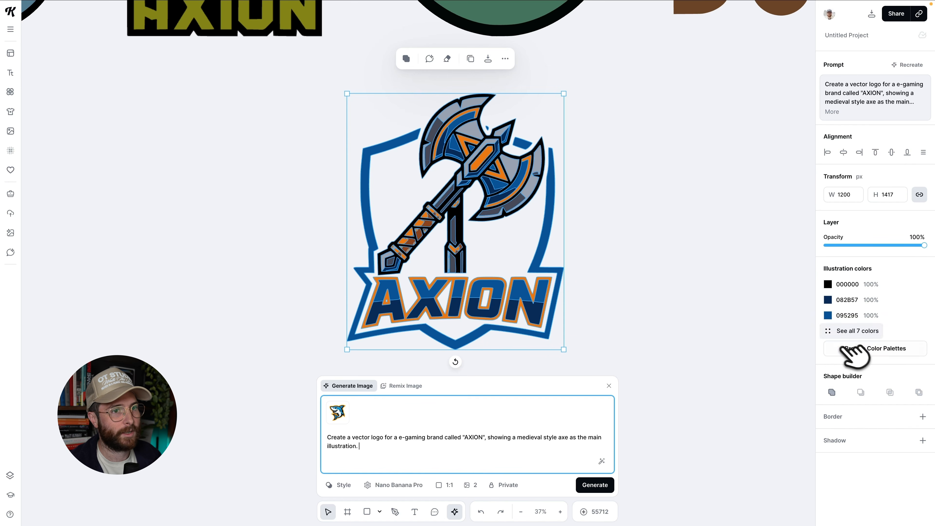
left_click(852, 348)
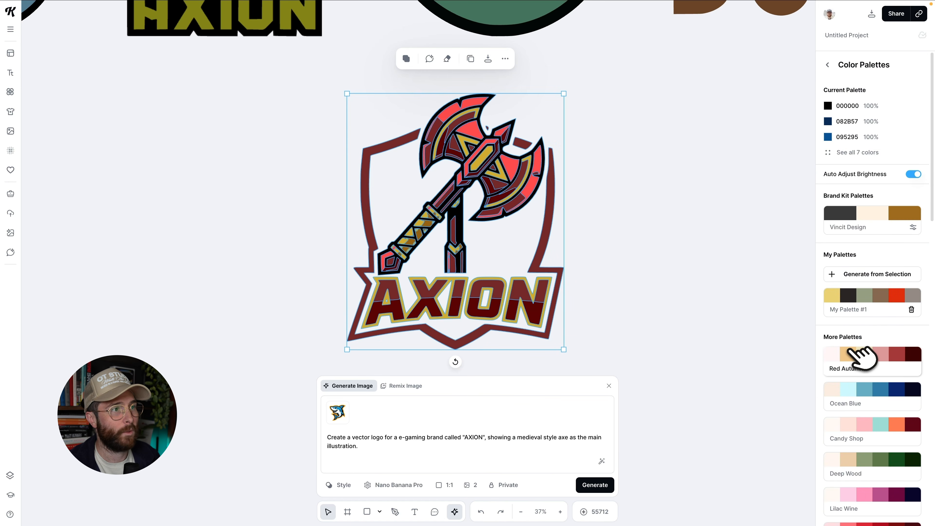
scroll(861, 357, "down", 5)
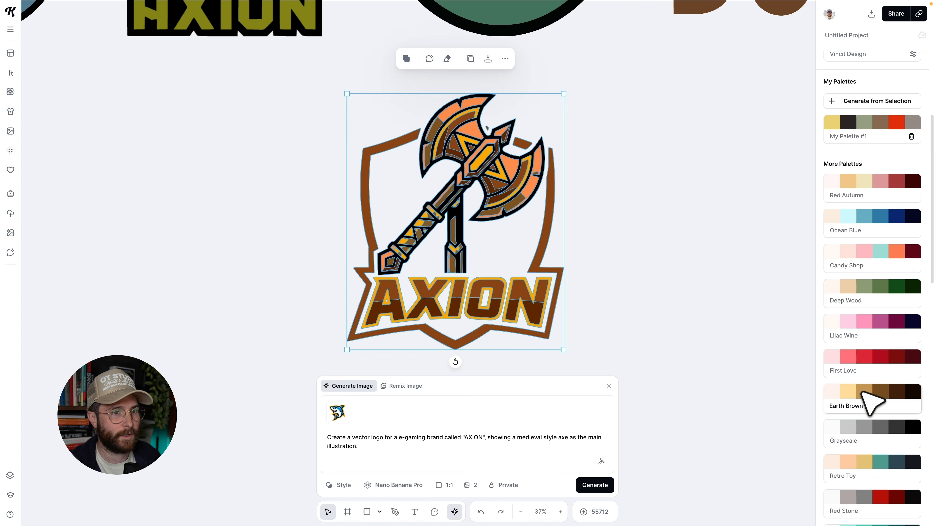
scroll(863, 390, "down", 7)
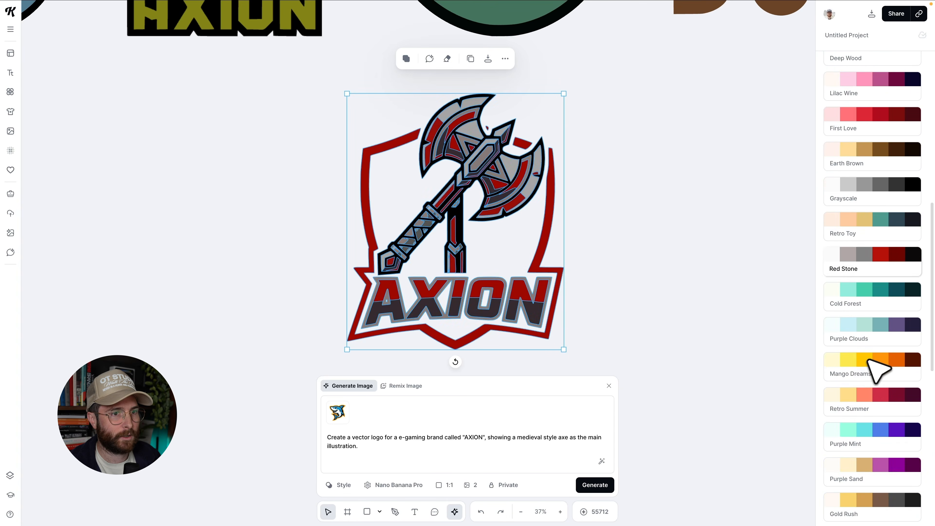
scroll(868, 360, "down", 5)
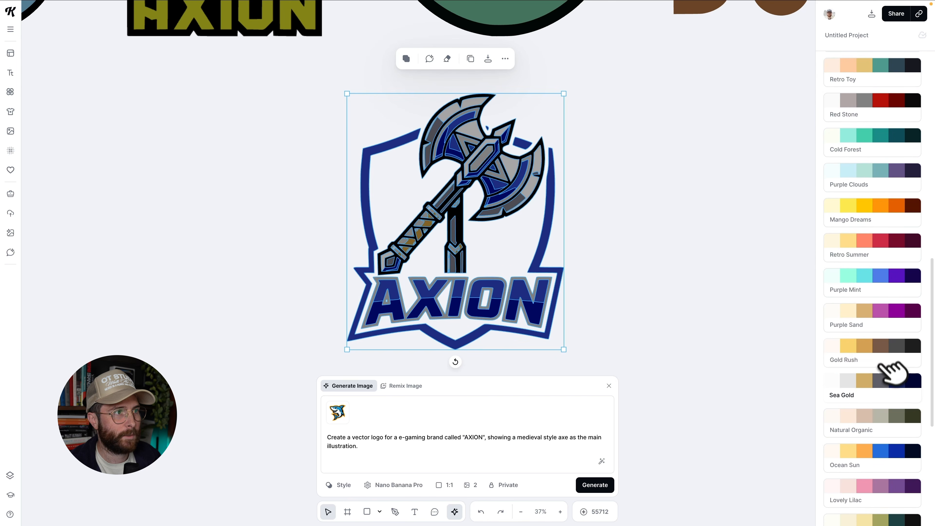
left_click(881, 378)
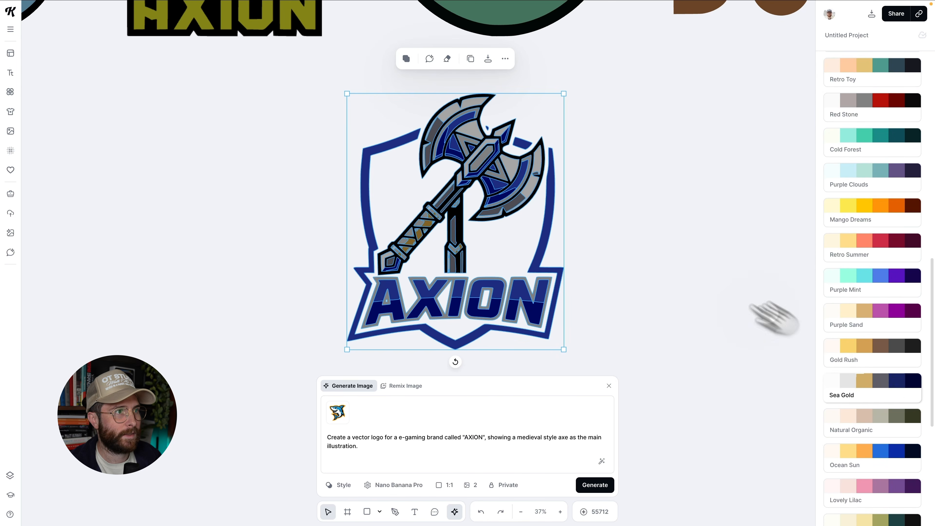
Reposition the small shield fragment beside the axe's right blade in the shield logo.
left_click(610, 226)
scroll(511, 147, "up", 3)
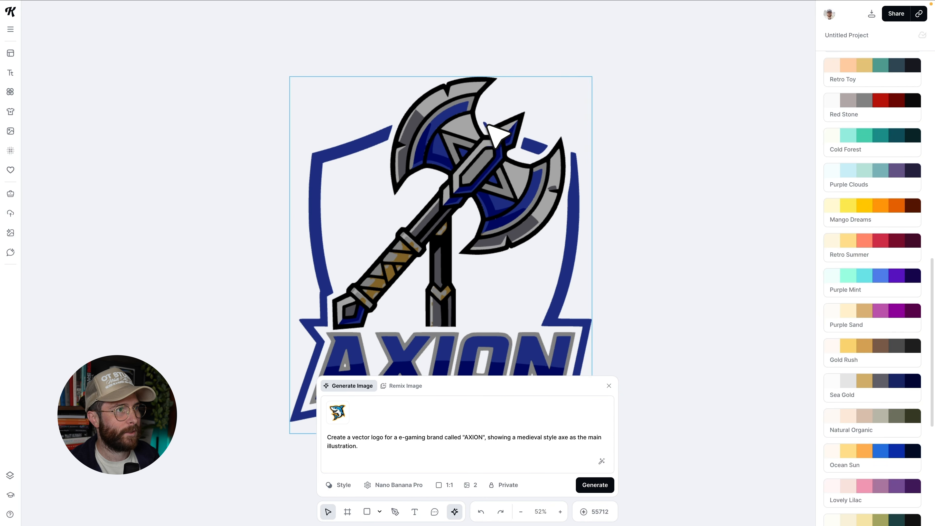
double_click(487, 125)
scroll(488, 125, "up", 4)
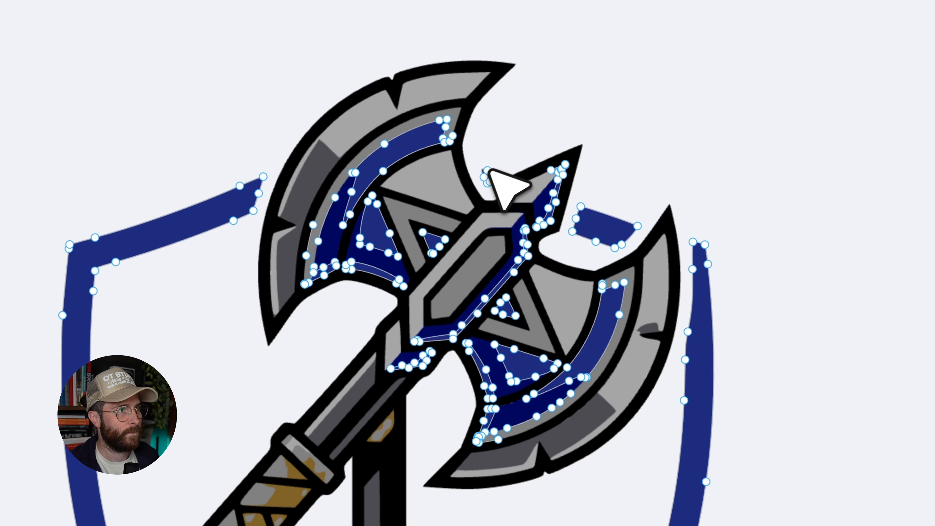
left_click(484, 177)
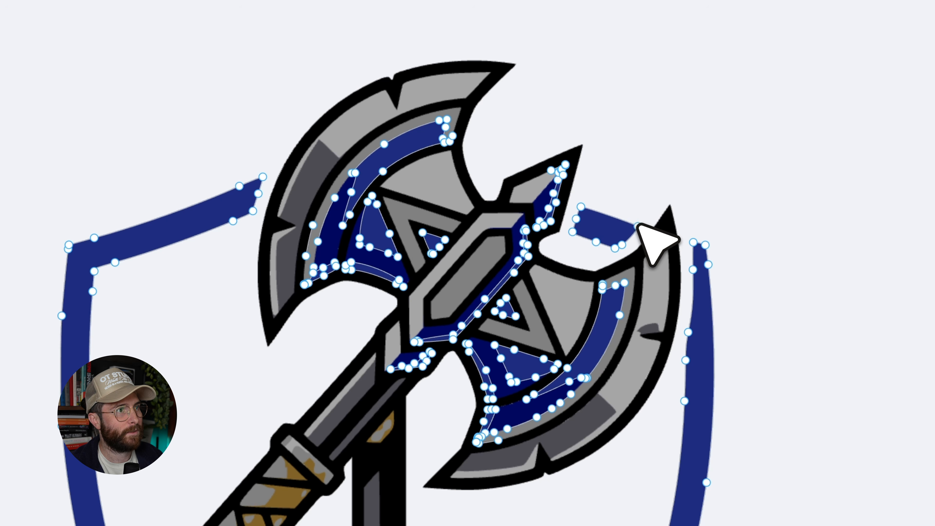
left_click_drag(639, 225, 599, 222)
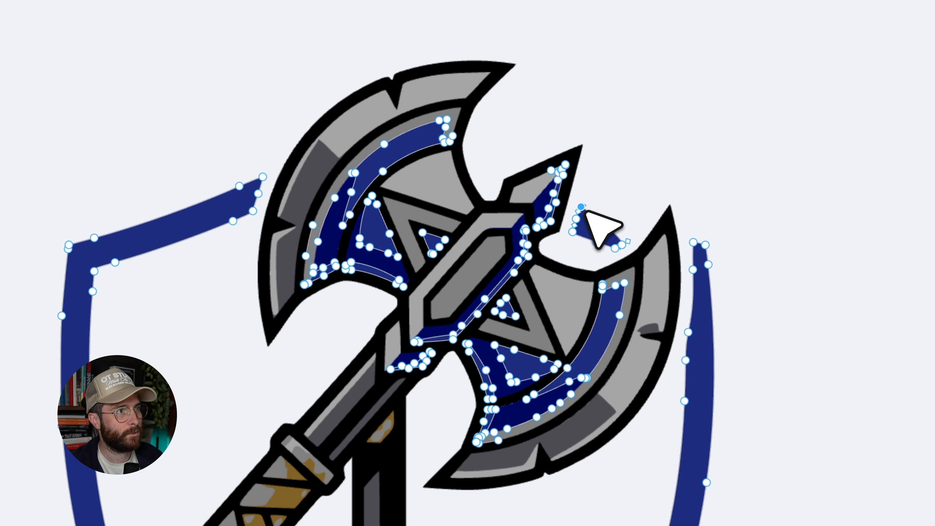
left_click_drag(575, 230, 623, 246)
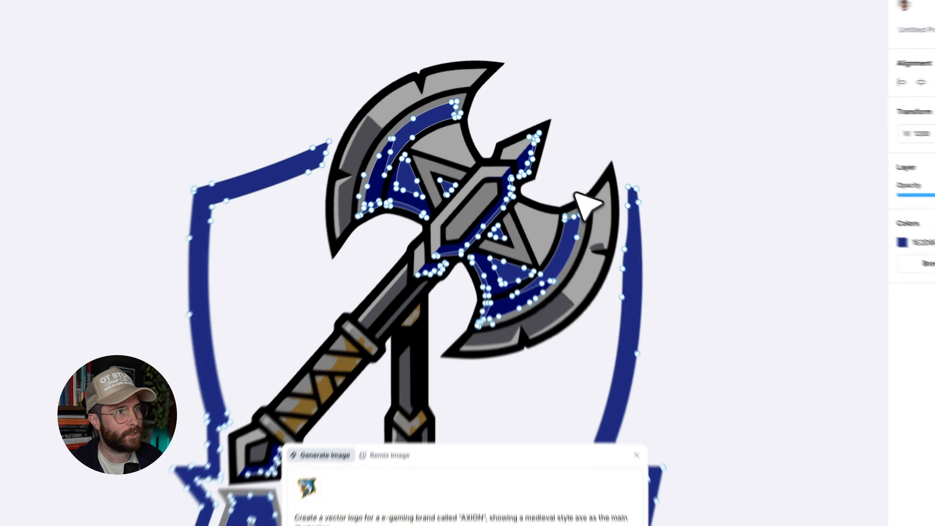
left_click(649, 227)
left_click(672, 249)
scroll(672, 249, "down", 3)
scroll(672, 249, "down", 4)
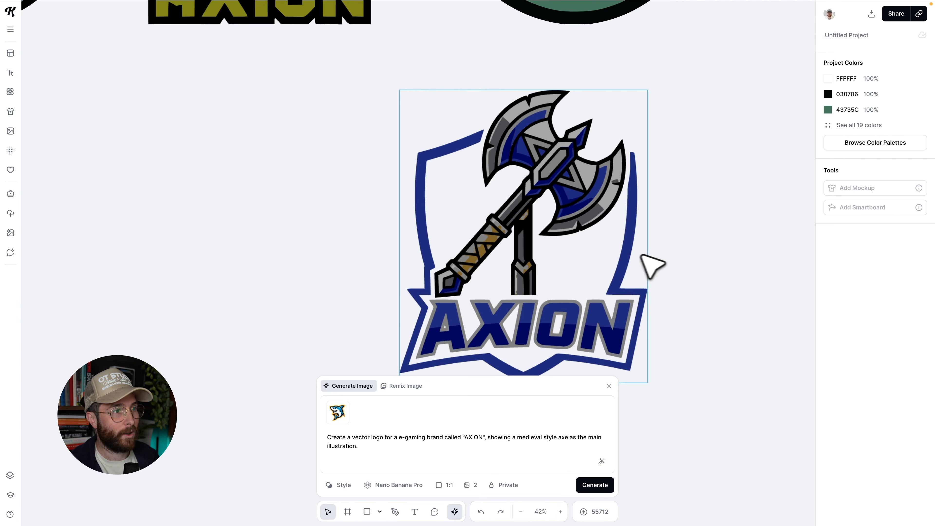
Inspect the vector shapes of the axe handle's wrapping and the A's counter.
scroll(512, 215, "up", 4)
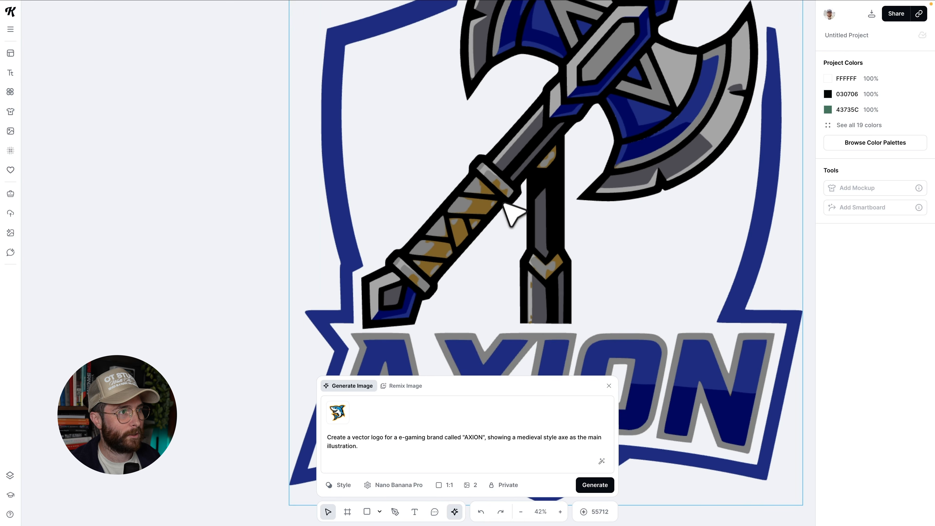
scroll(503, 202, "up", 2)
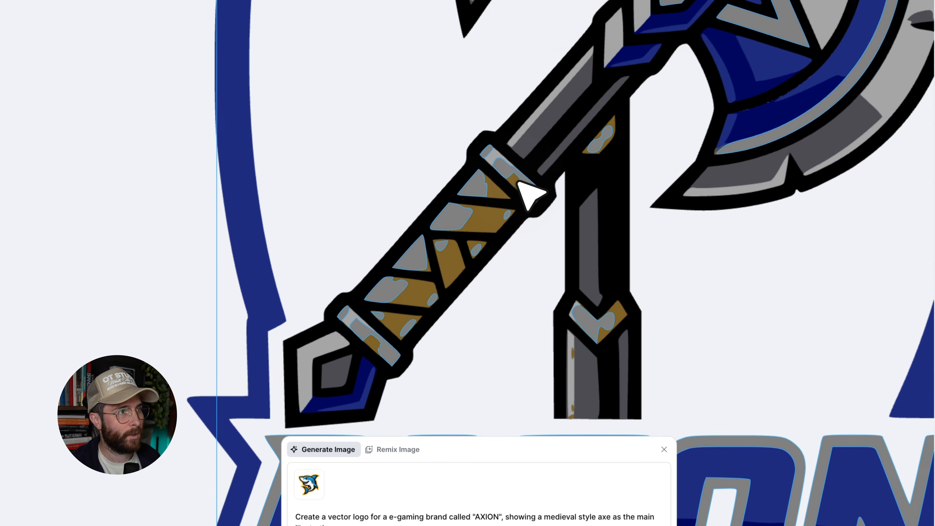
double_click(497, 181)
left_click(519, 176)
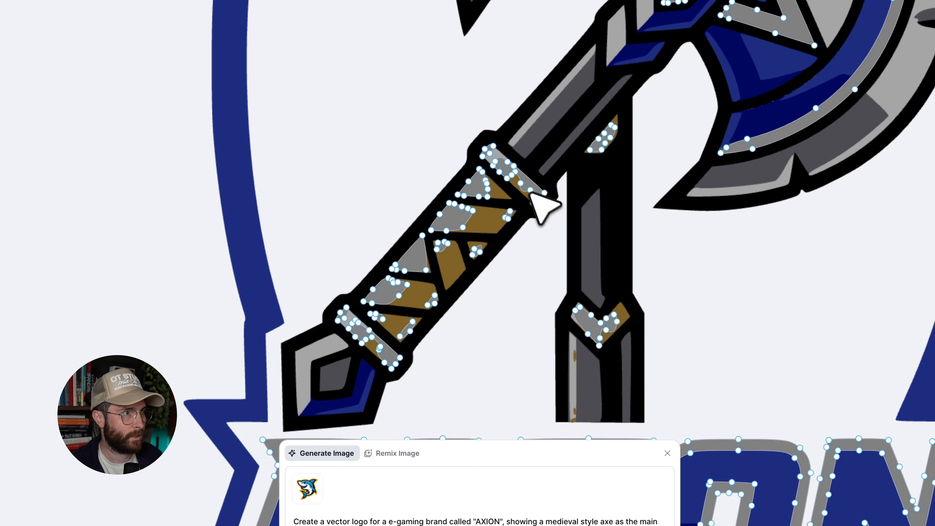
left_click(512, 175)
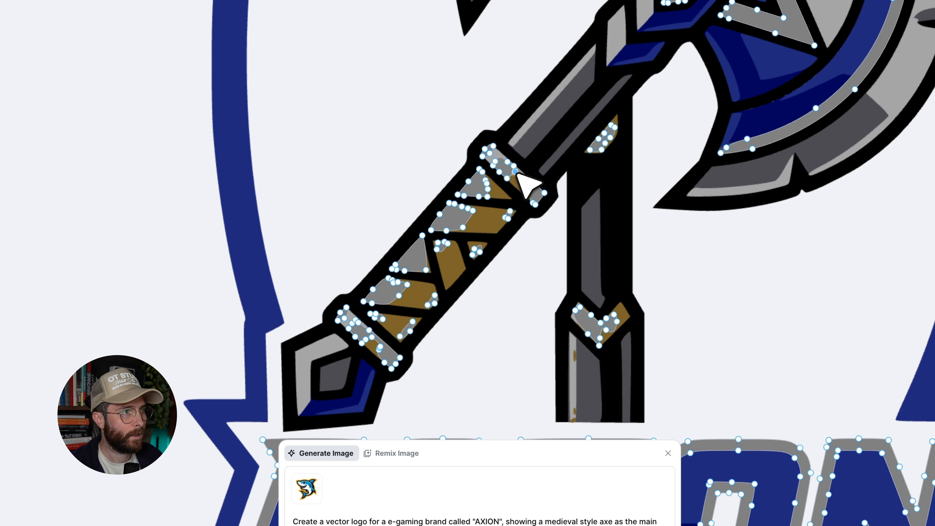
left_click(546, 288)
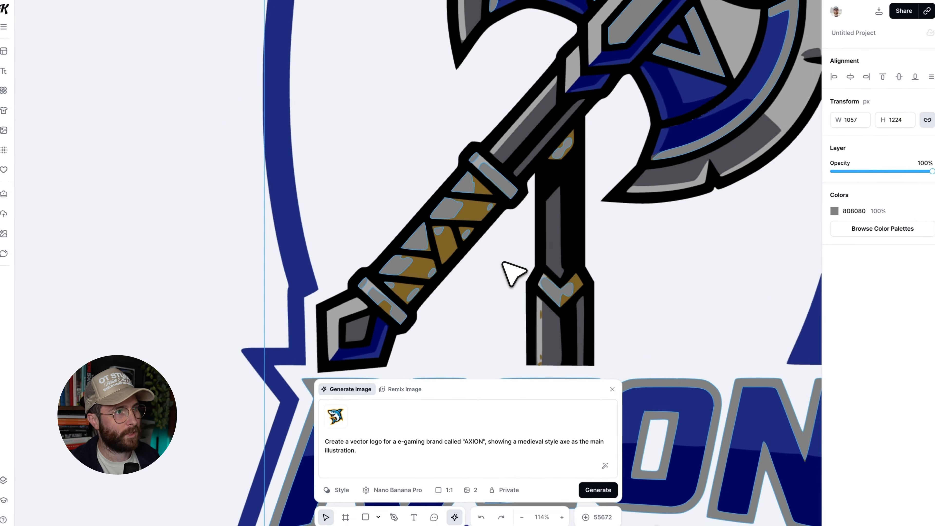
scroll(530, 286, "down", 3)
scroll(510, 209, "down", 3)
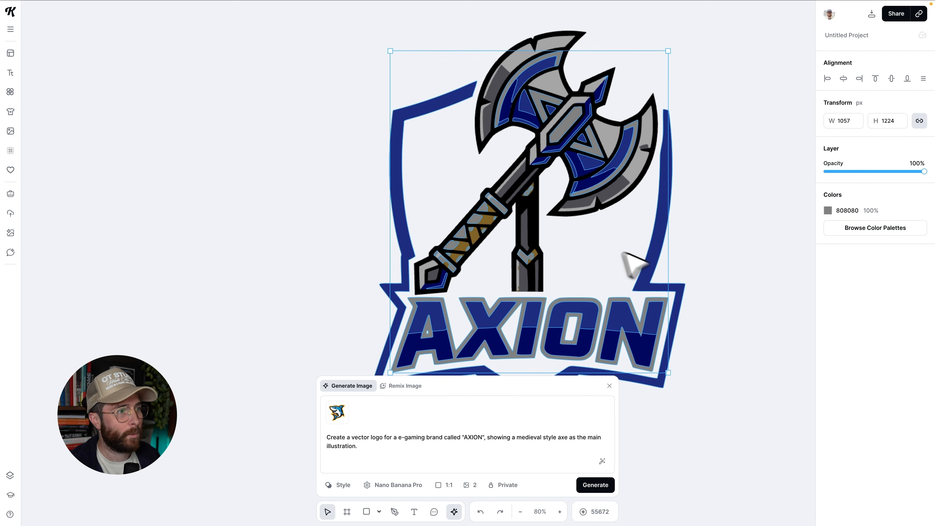
scroll(667, 271, "up", 2)
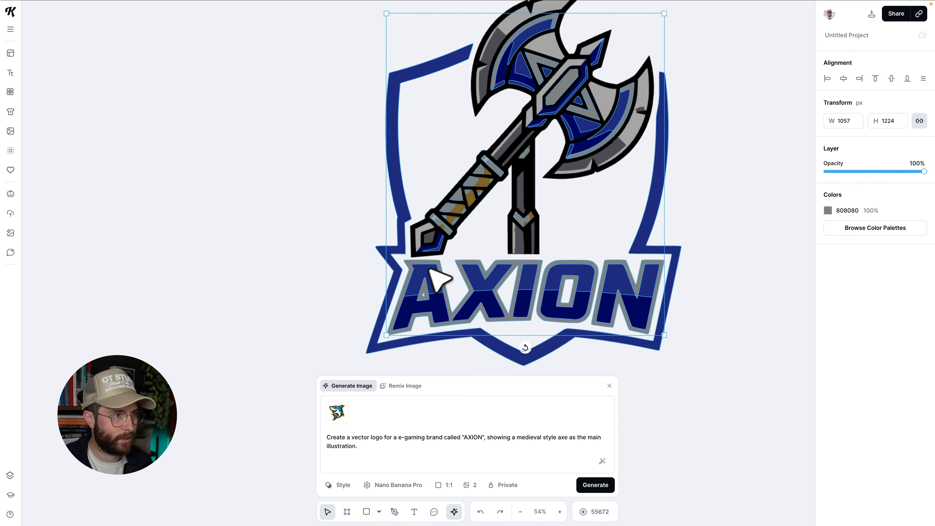
scroll(438, 291, "up", 2)
scroll(422, 304, "up", 5)
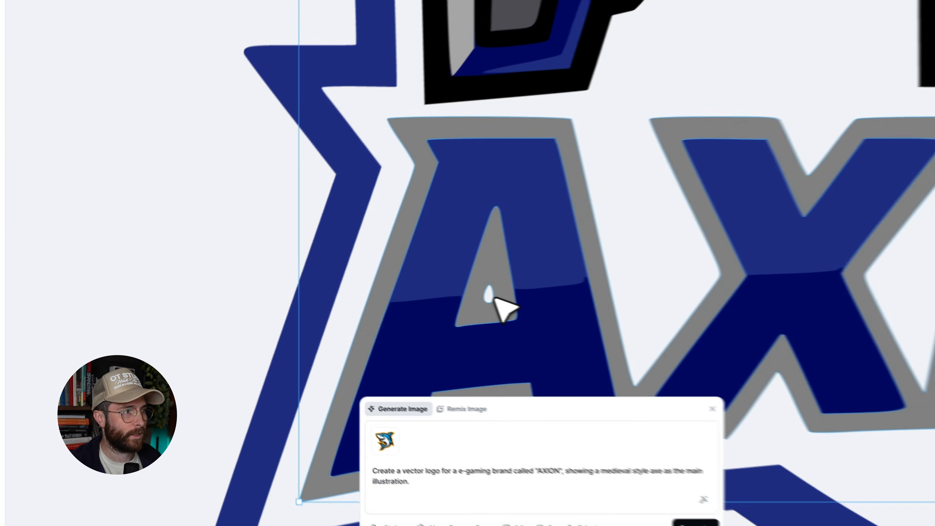
double_click(425, 298)
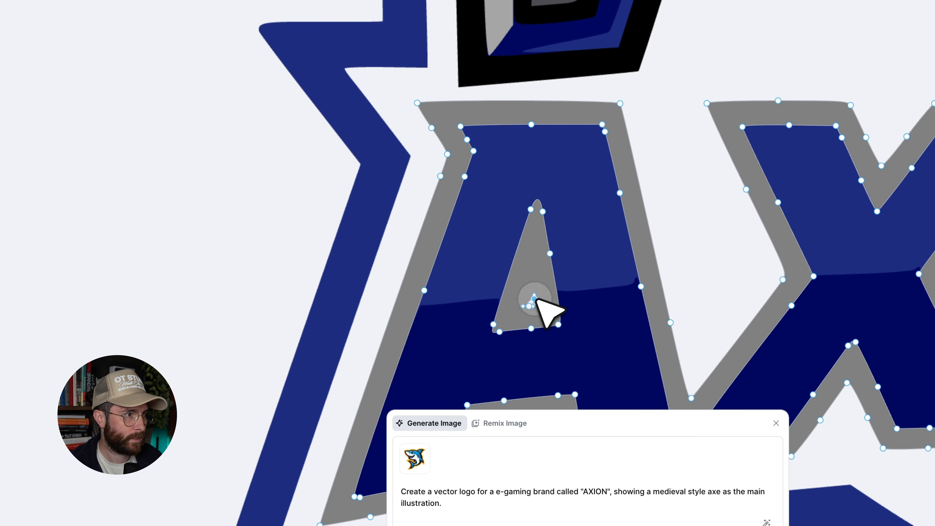
left_click(137, 217)
Edit the inner counter of the O in the lettering so it is filled grey.
scroll(342, 271, "down", 3)
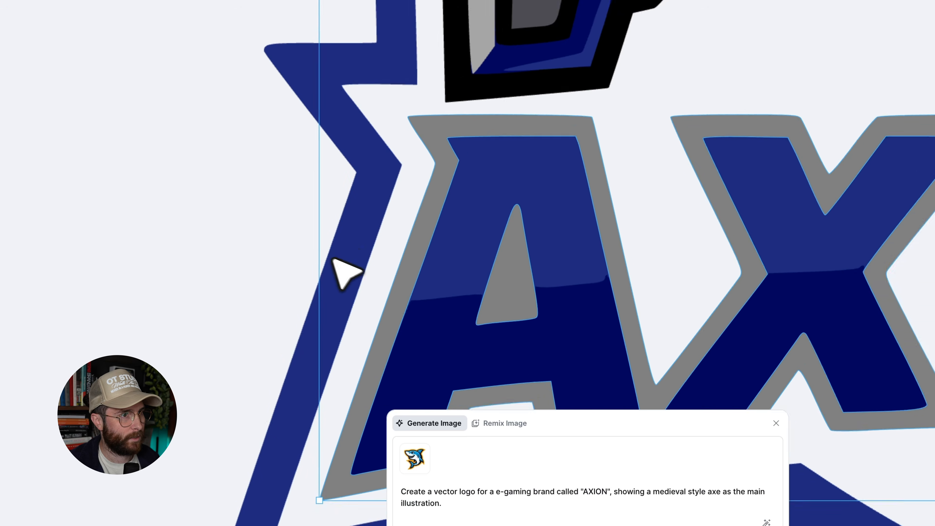
scroll(318, 252, "down", 2)
scroll(806, 241, "up", 3)
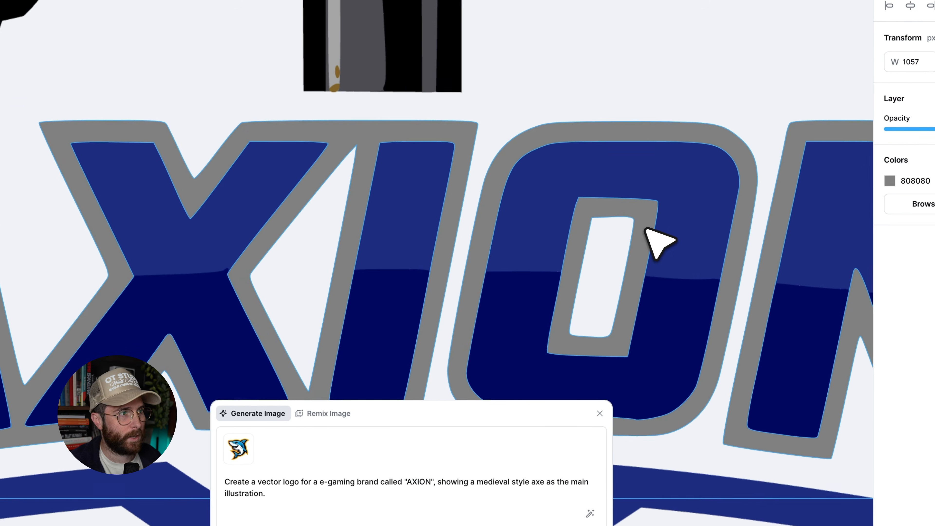
double_click(644, 227)
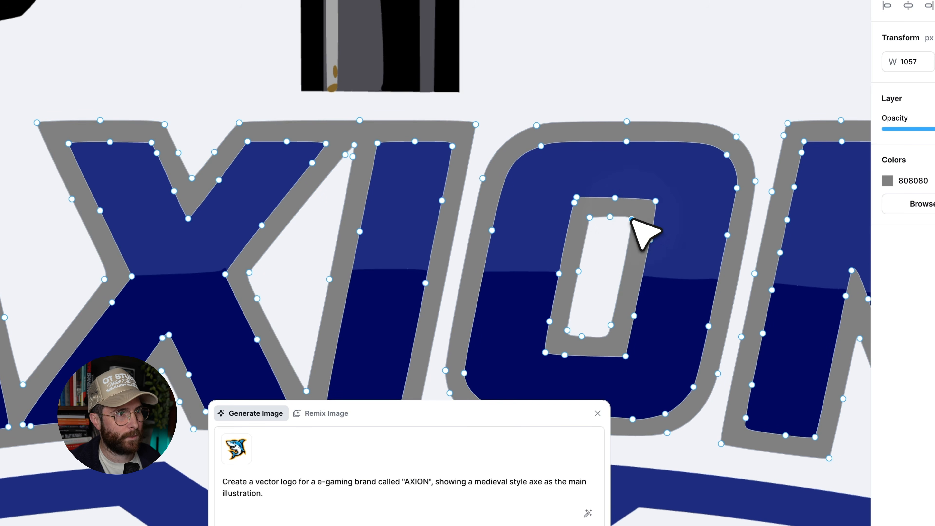
left_click_drag(612, 221, 582, 315)
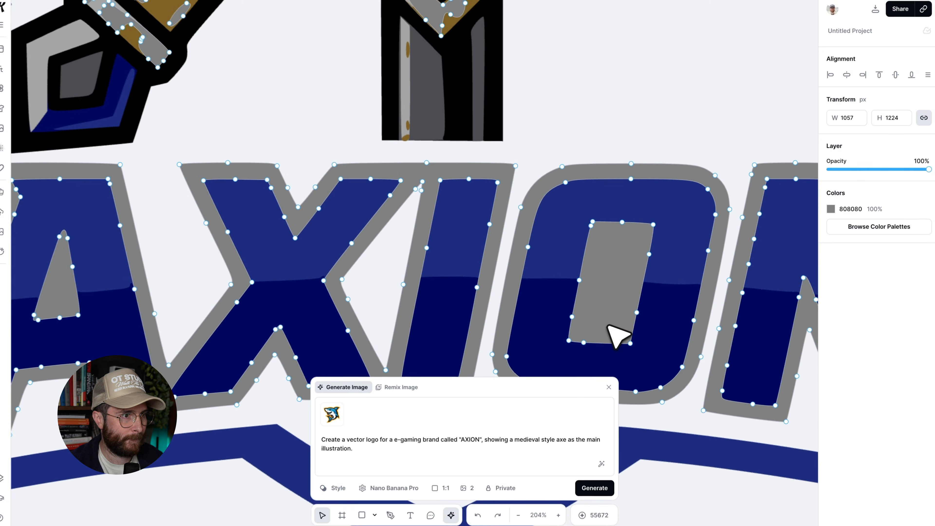
scroll(607, 326, "down", 5)
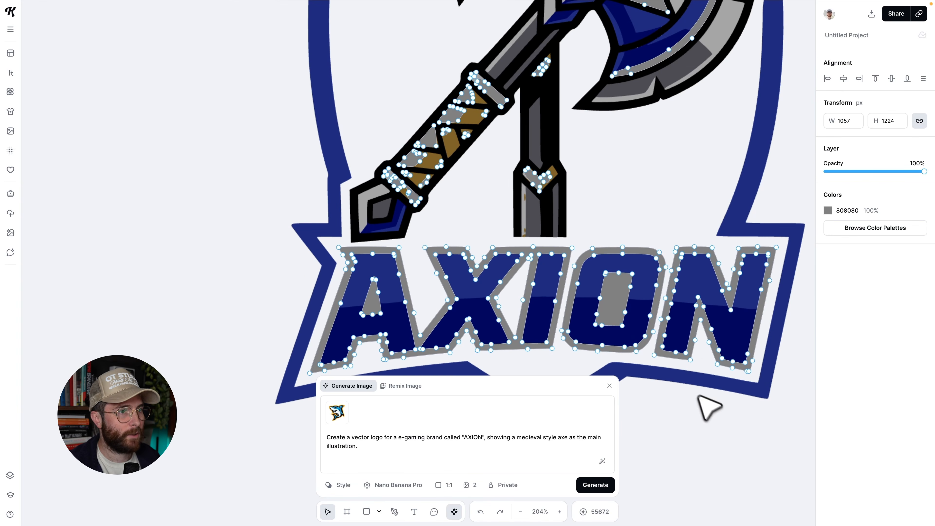
left_click(789, 334)
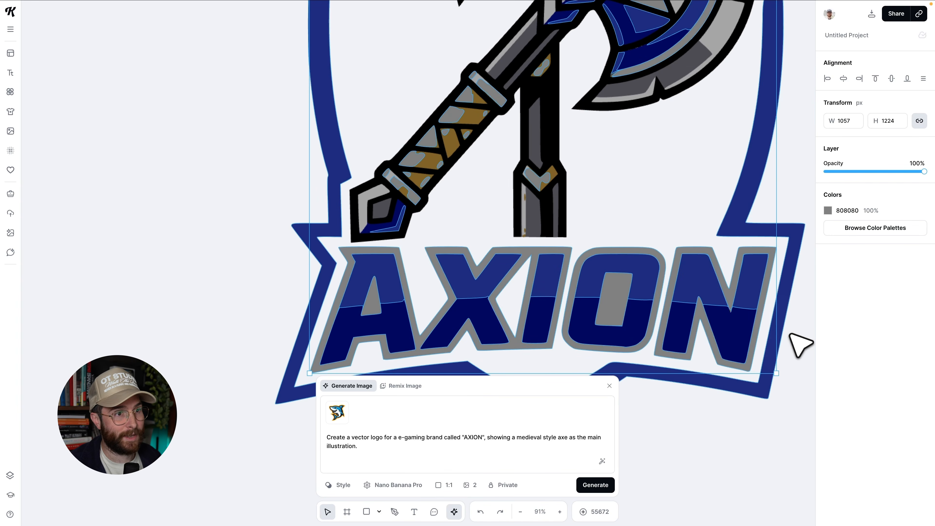
Examine the AXEON remix next to the white AXION logo and select it.
scroll(788, 334, "right", 3)
left_click(789, 333)
scroll(710, 326, "down", 3)
scroll(718, 334, "down", 4)
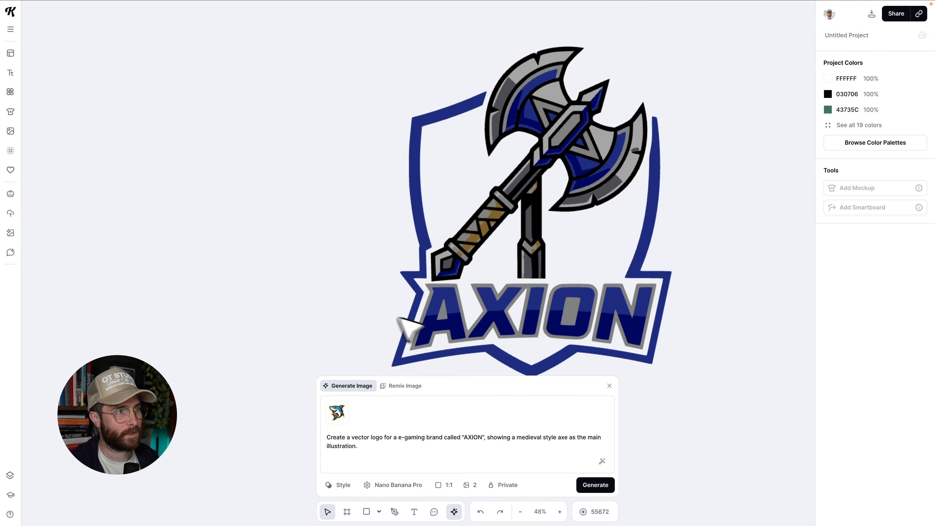
scroll(376, 283, "down", 3)
scroll(379, 258, "up", 10)
scroll(383, 258, "down", 3)
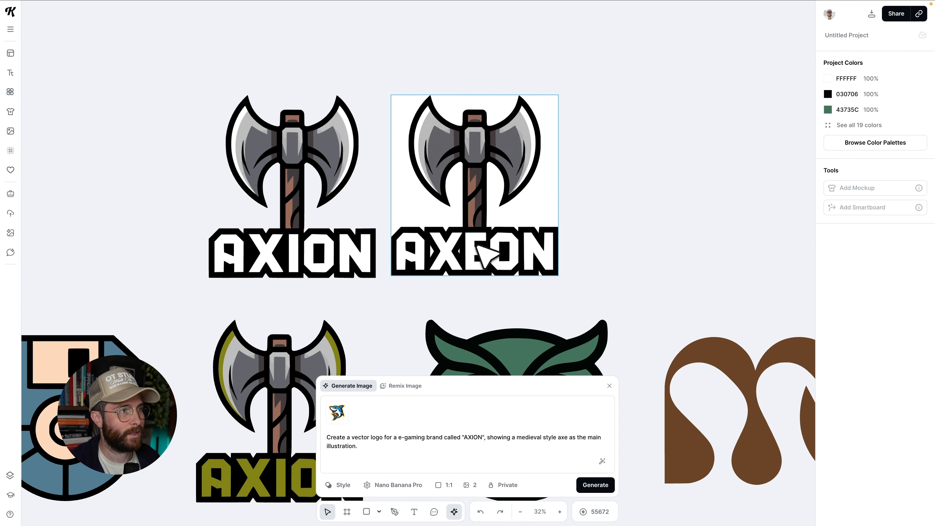
scroll(522, 274, "up", 1)
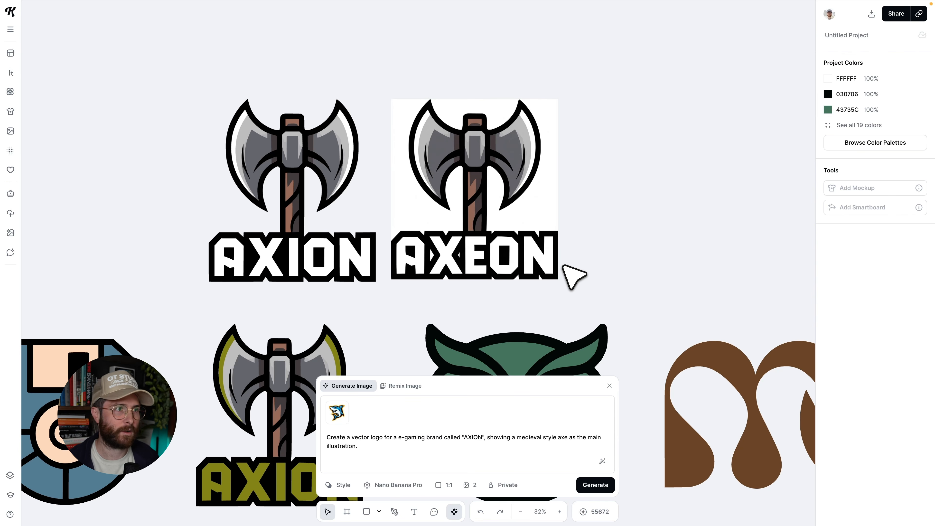
left_click(342, 151)
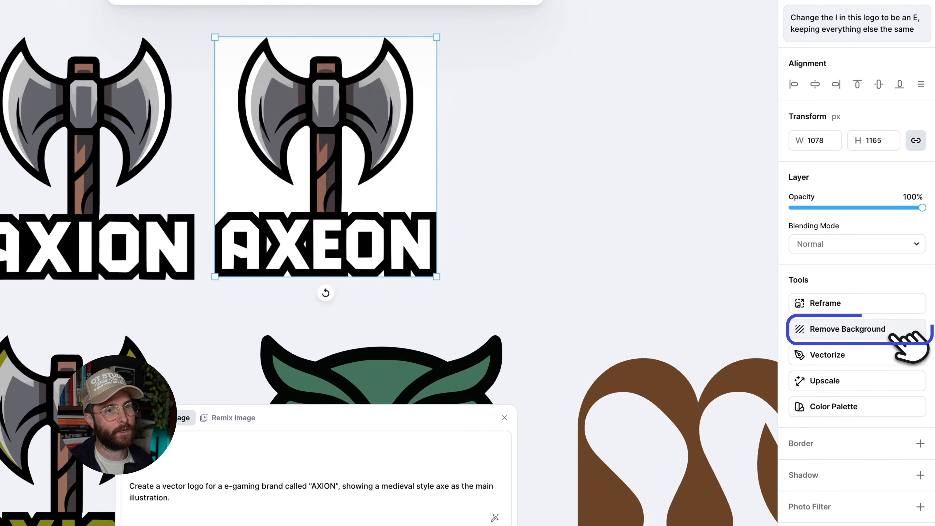
Remove the AXEON remix's background and vectorize it with 5 colours.
left_click(891, 334)
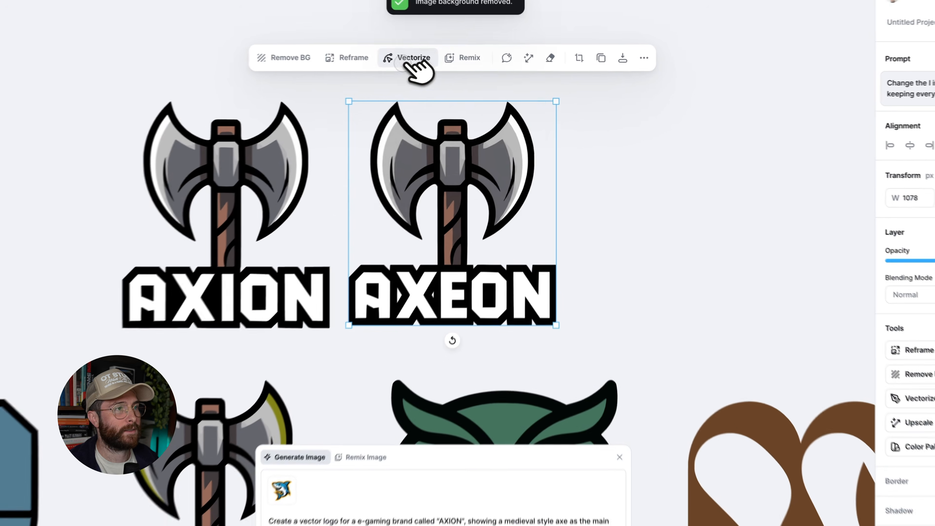
left_click(450, 65)
left_click_drag(378, 127, 409, 127)
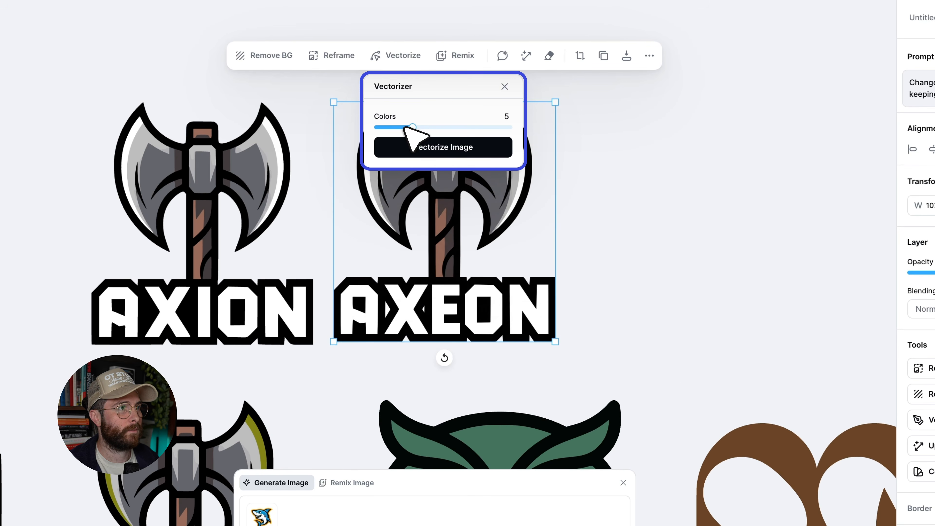
left_click(455, 148)
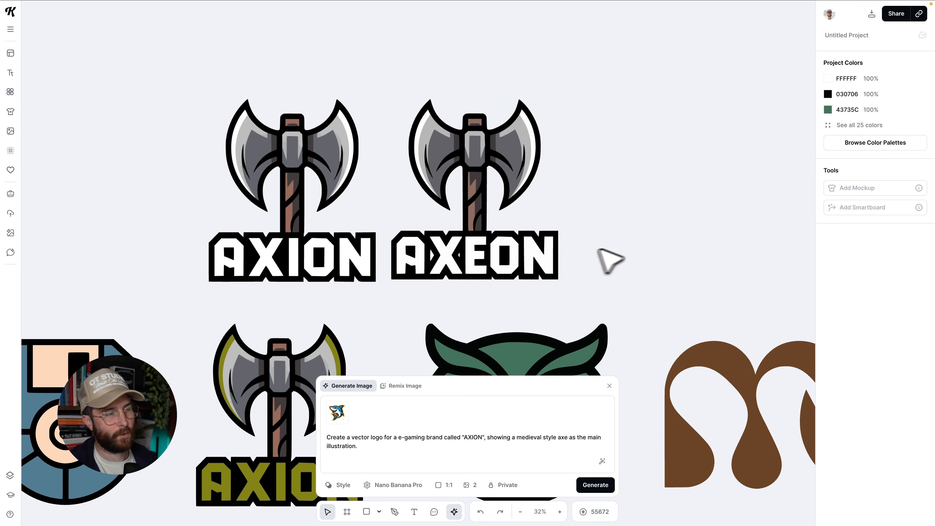
left_click_drag(528, 266, 537, 264)
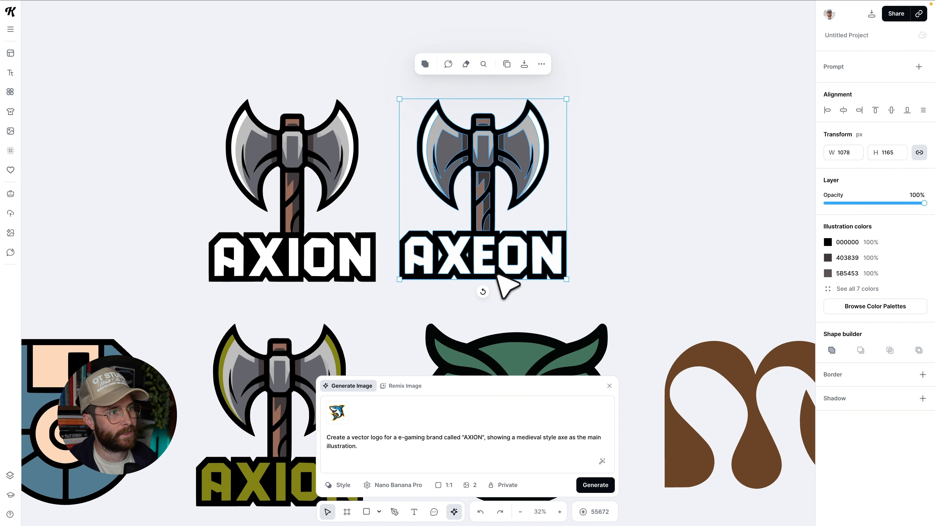
left_click(612, 279)
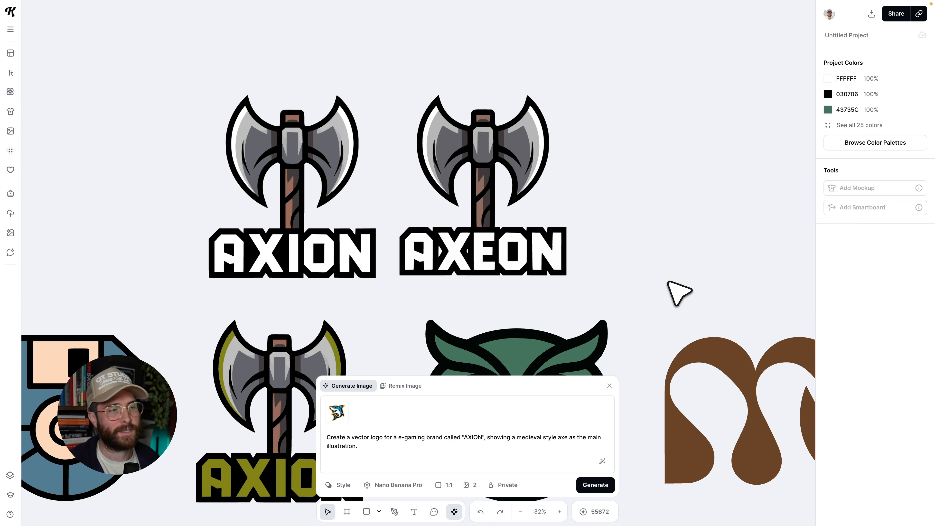
Load the owl icon's prompt for recreation and switch the generation style to the Colored Line Icon vector style.
scroll(668, 284, "down", 5)
left_click(556, 232)
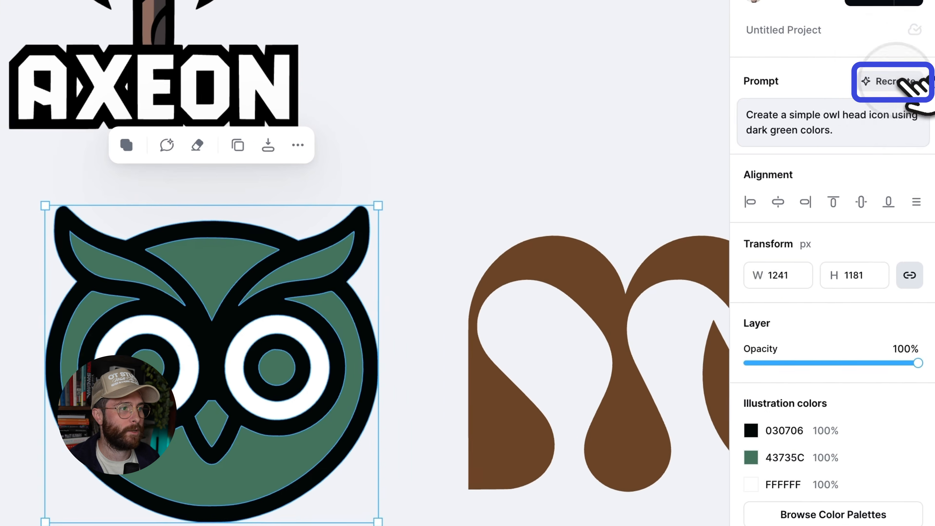
left_click(891, 81)
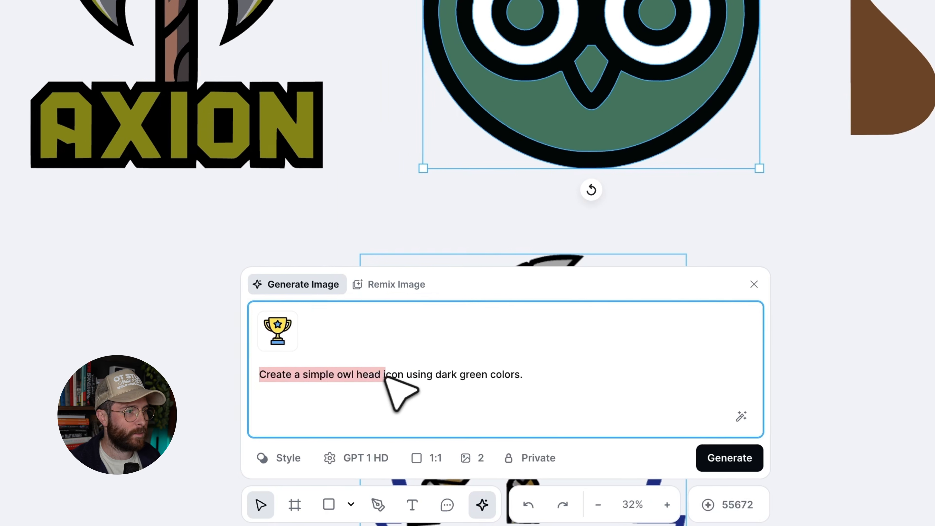
left_click_drag(385, 378, 438, 376)
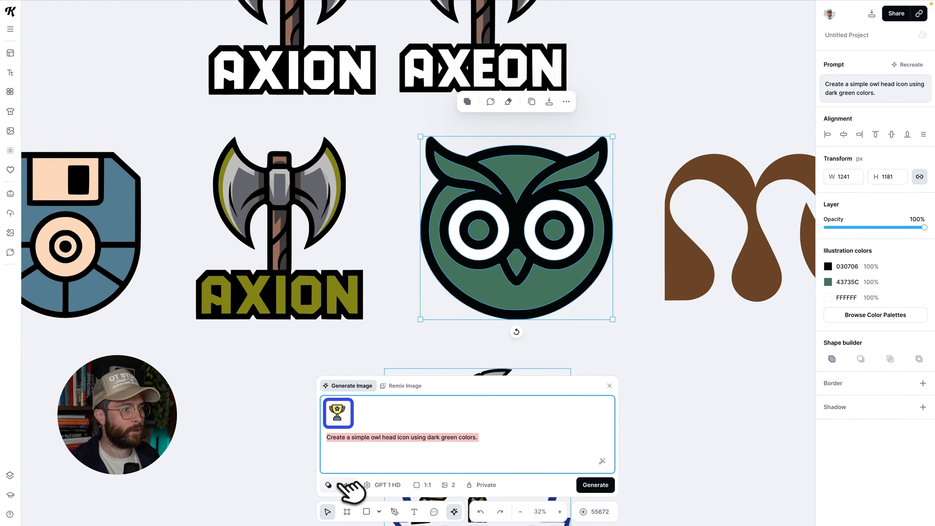
left_click(283, 453)
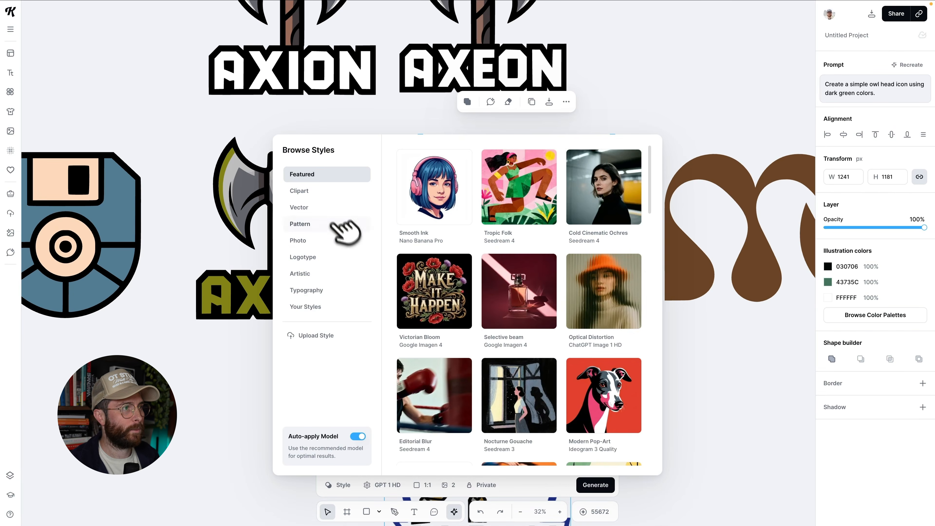
left_click(356, 208)
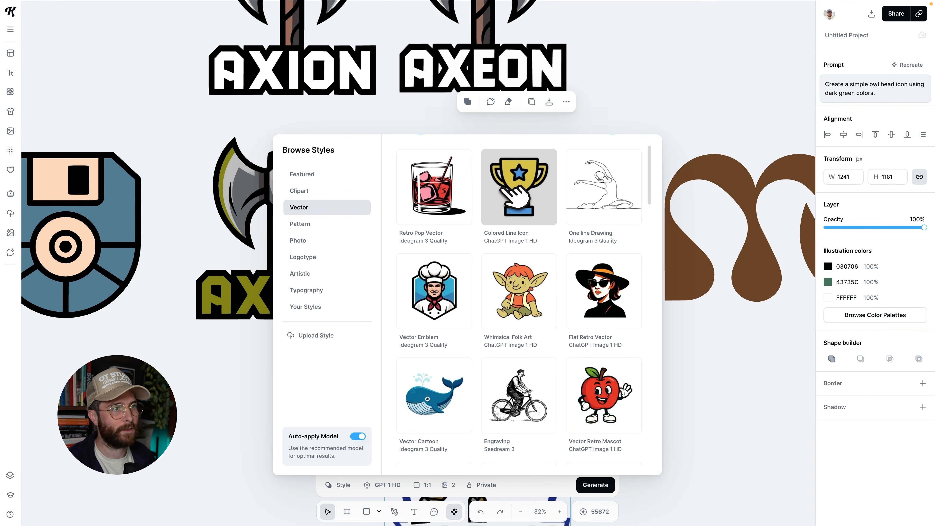
left_click(515, 204)
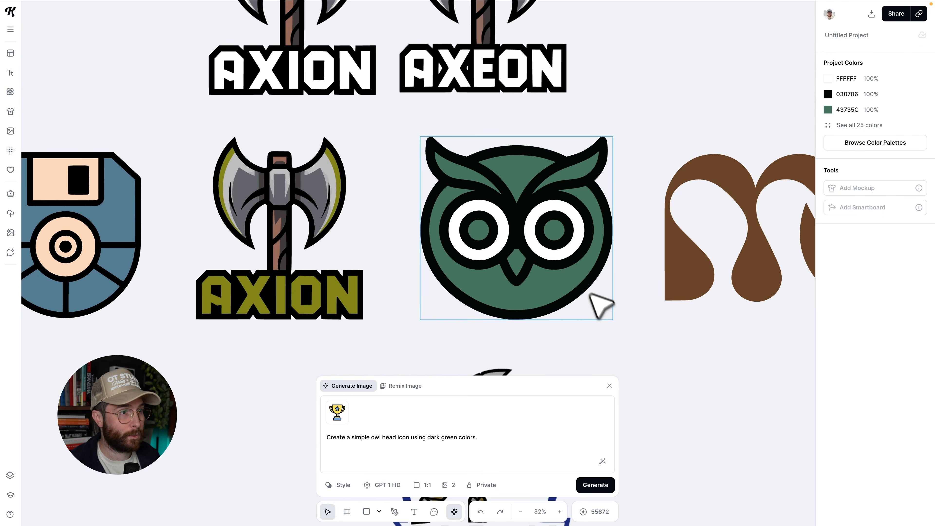
scroll(581, 272, "up", 3)
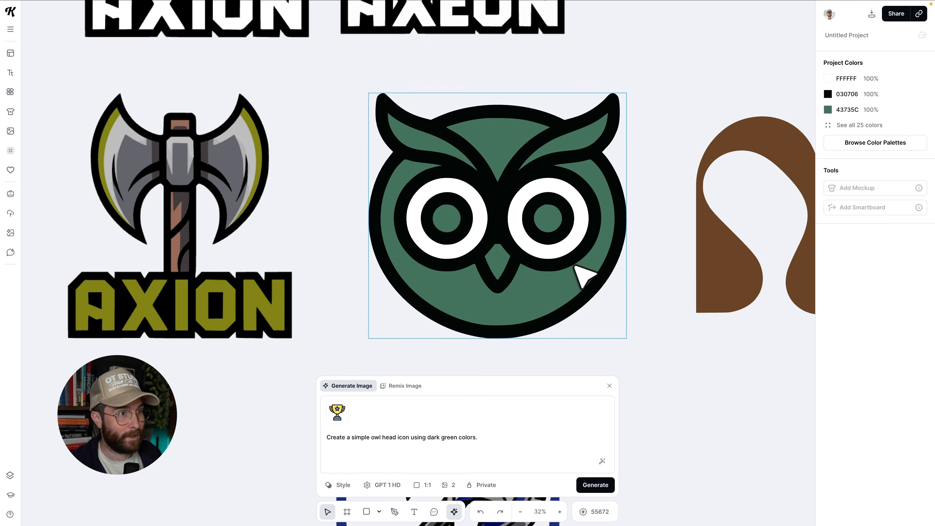
Move the owl icon into empty canvas space and scale it down to about 513 px wide.
left_click(616, 321)
left_click_drag(621, 337, 611, 324)
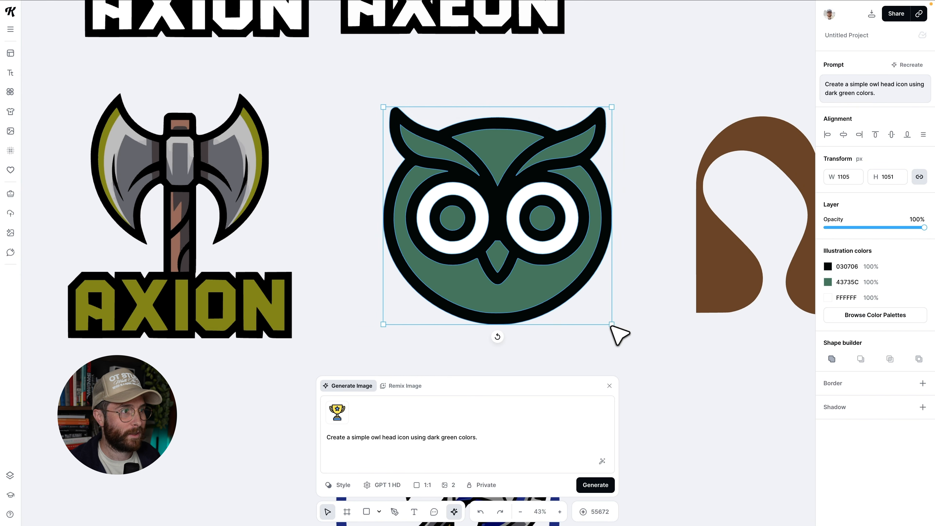
scroll(626, 346, "up", 1)
left_click(648, 366)
scroll(648, 366, "down", 1)
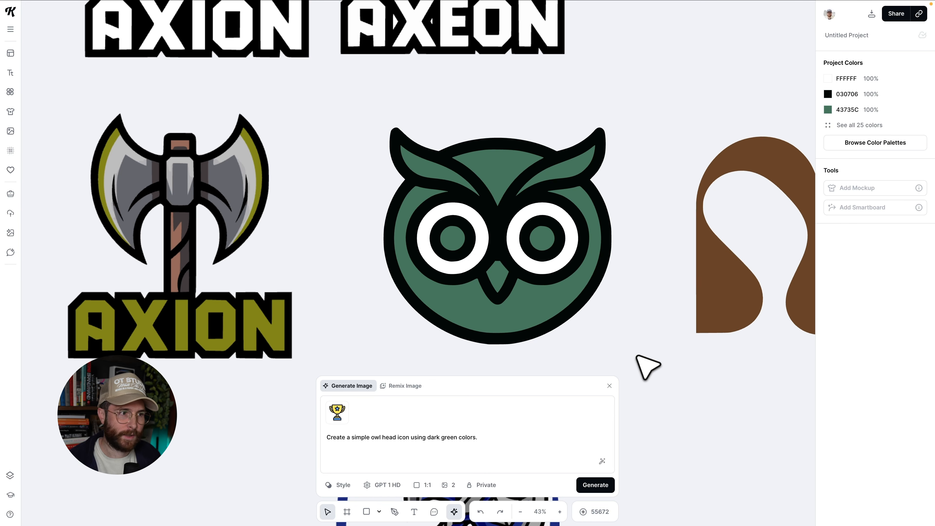
left_click(541, 249)
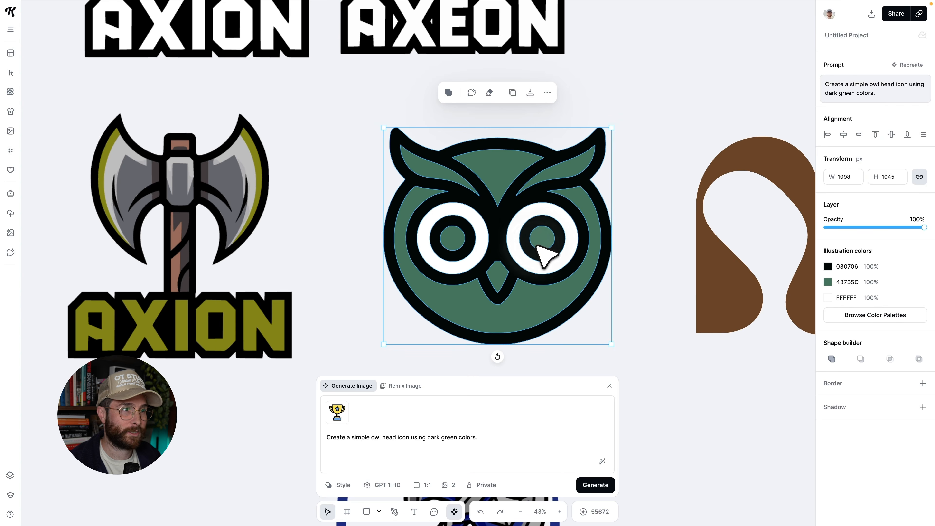
scroll(545, 254, "down", 3)
scroll(592, 268, "down", 1)
scroll(594, 269, "right", 9)
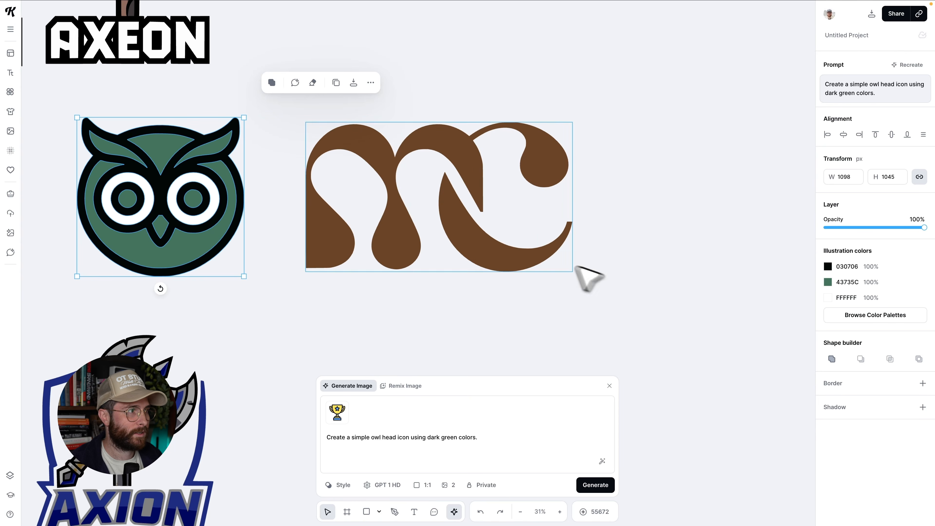
left_click_drag(146, 191, 440, 368)
scroll(441, 364, "down", 3)
left_click_drag(538, 173, 489, 214)
left_click_drag(493, 256, 477, 273)
left_click_drag(486, 228, 476, 236)
Add a text box to the right of the owl reading "WL".
scroll(496, 269, "up", 5)
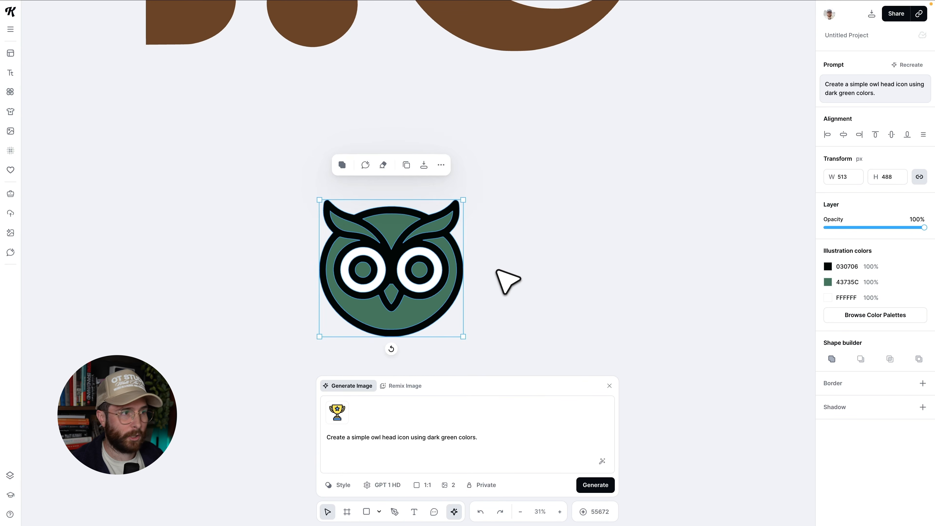
left_click(498, 271)
left_click_drag(496, 221, 687, 352)
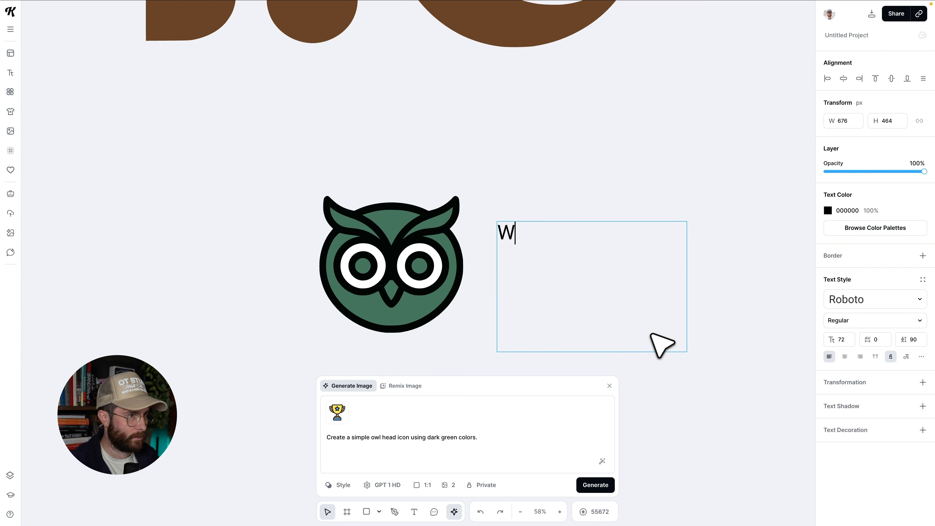
left_click(714, 381)
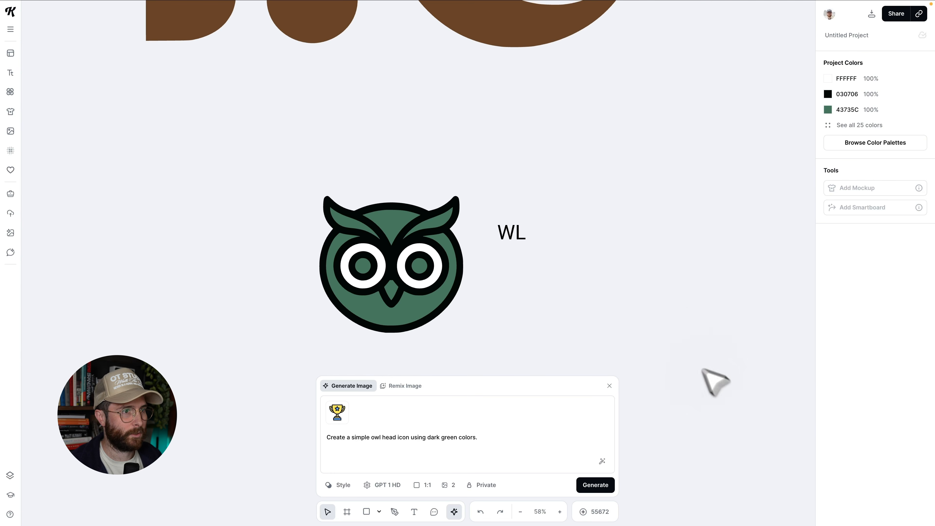
Search fonts for "bold" and set the WL text's typeface to Brick.
left_click(516, 233)
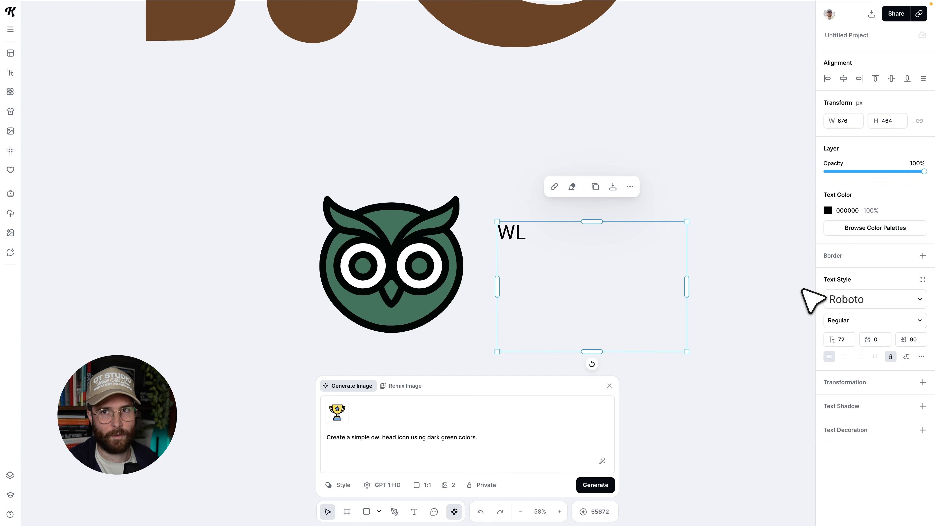
left_click(840, 299)
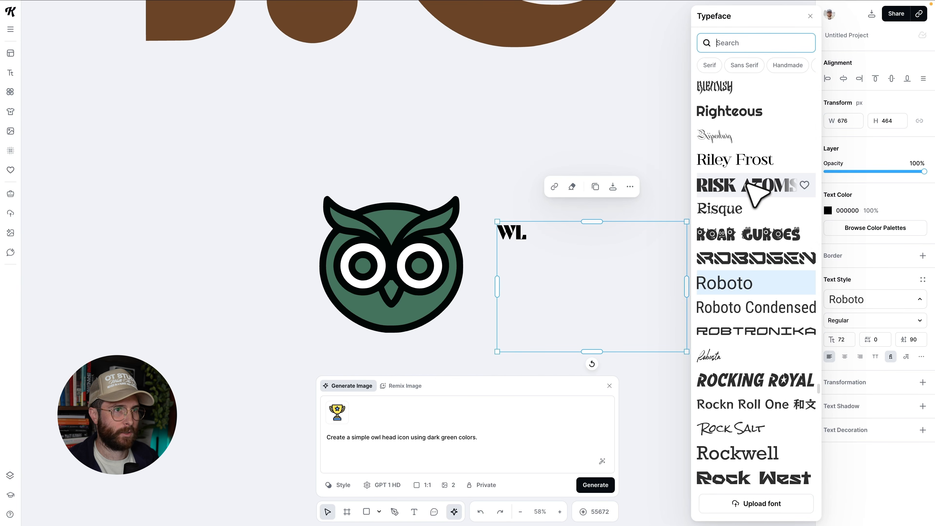
left_click(755, 45)
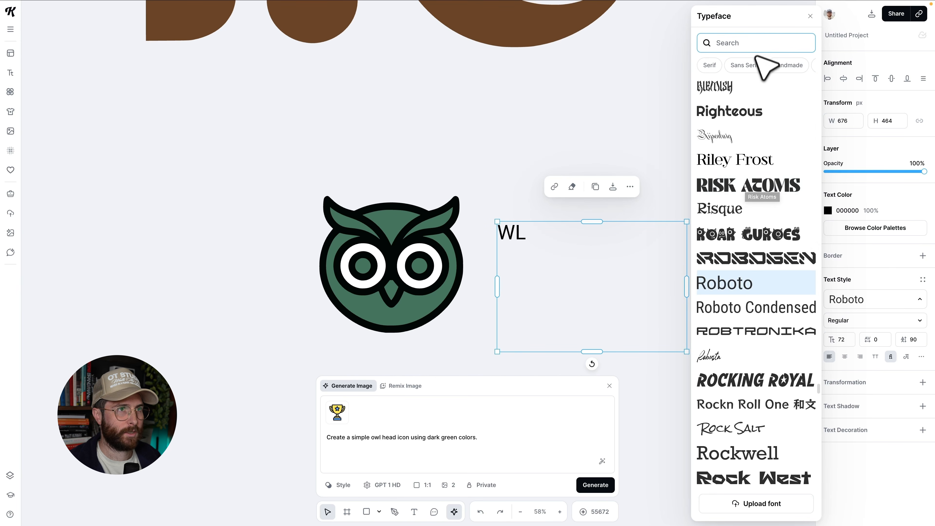
type("bold")
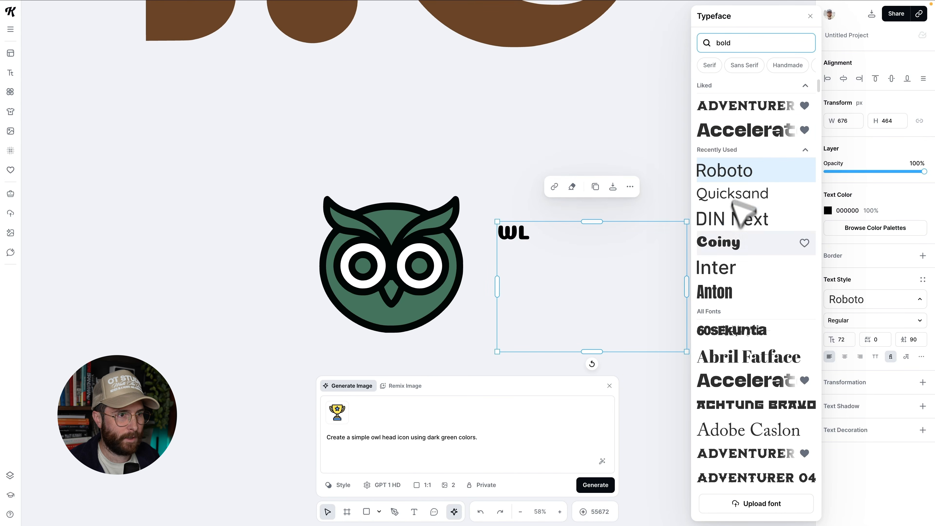
scroll(744, 208, "down", 2)
scroll(747, 322, "down", 15)
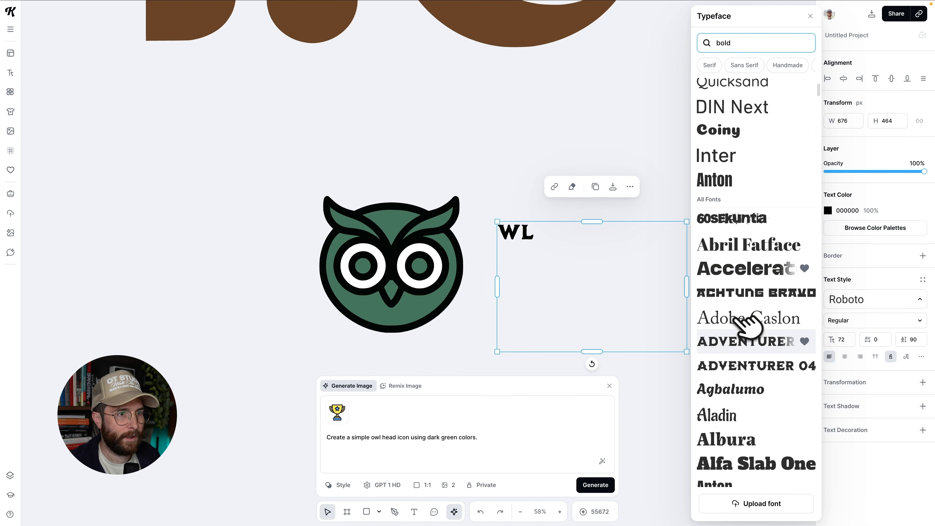
left_click(757, 241)
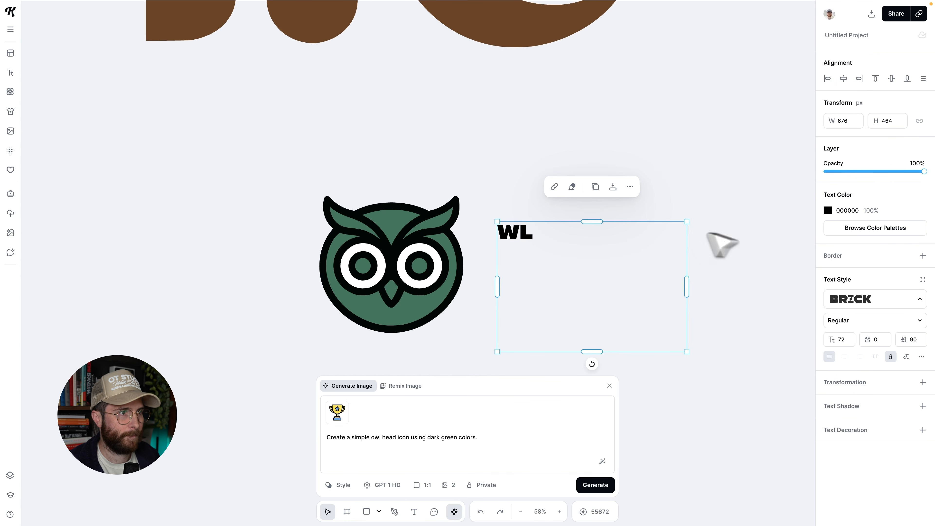
Scale the WL text up to about 428 font size beside the owl.
left_click_drag(685, 286, 578, 280)
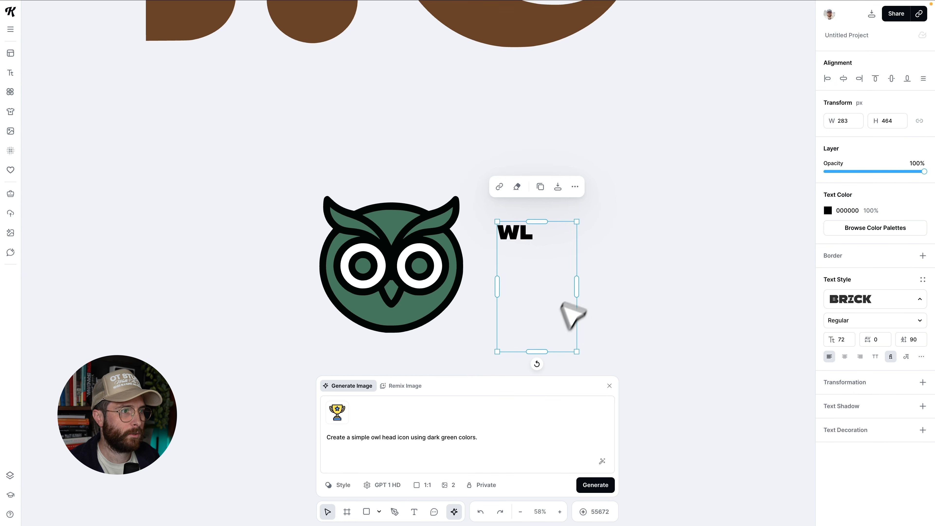
left_click_drag(537, 354, 683, 327)
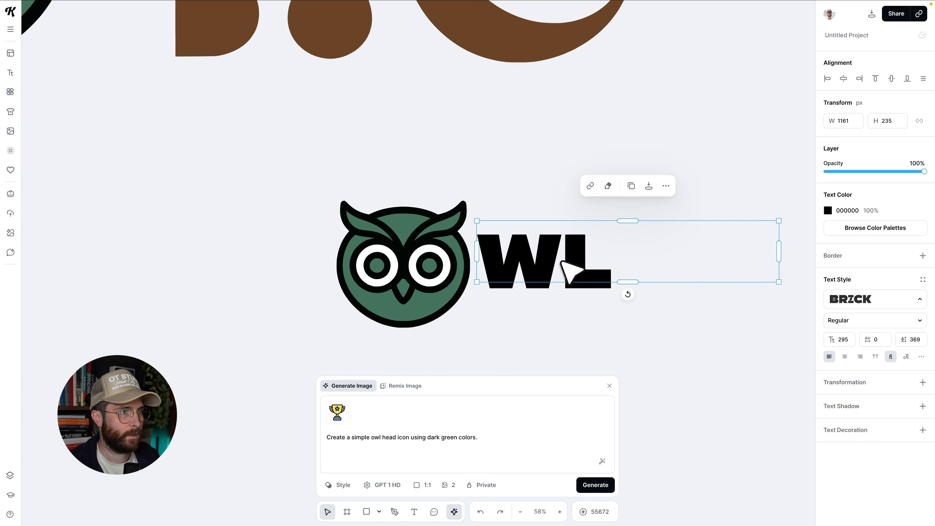
scroll(561, 262, "down", 3)
left_click_drag(724, 231, 818, 209)
key("Escape")
left_click(530, 267)
scroll(523, 267, "right", 3)
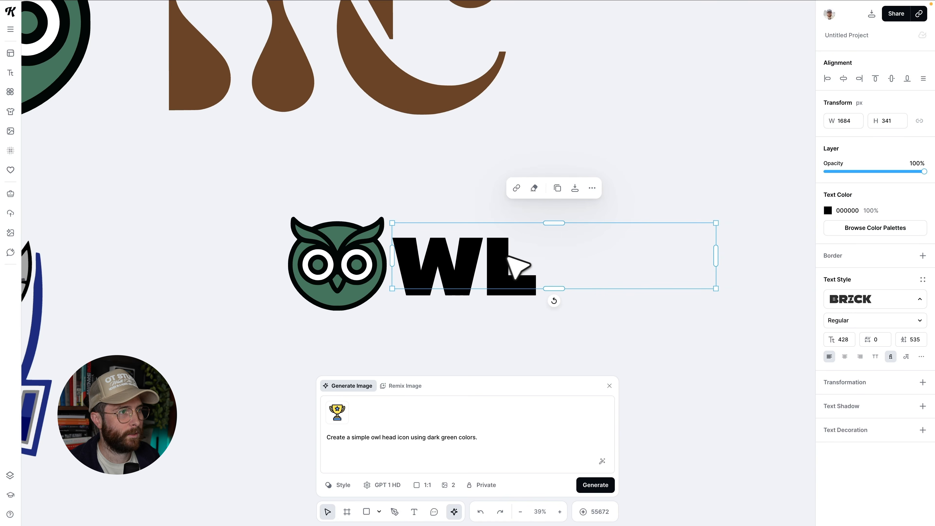
Change the WL text's typeface to Charoe and set its variable weight to 108.
left_click(891, 320)
left_click(889, 316)
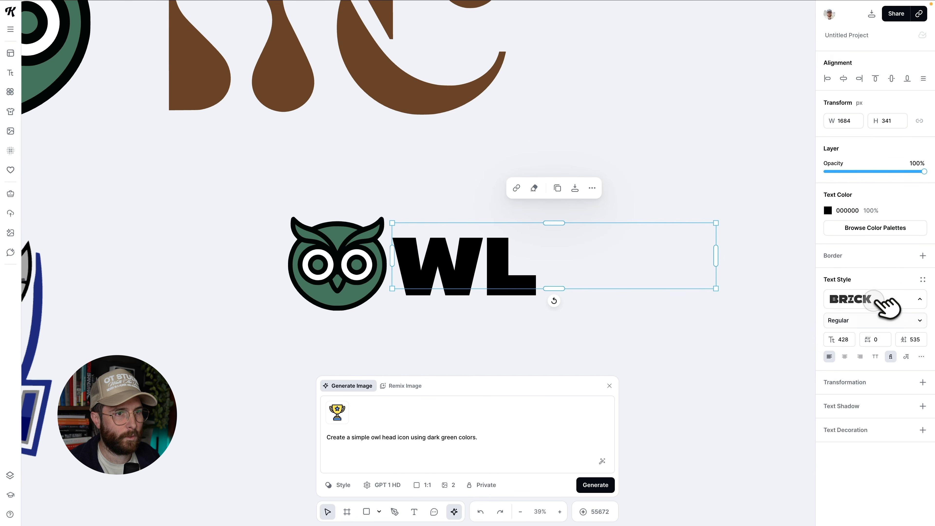
left_click(887, 301)
left_click(747, 309)
left_click(868, 324)
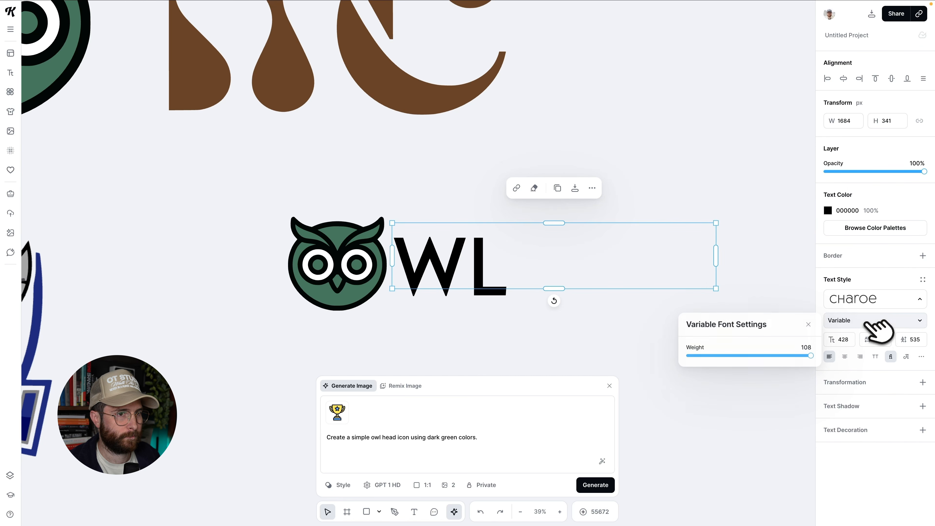
left_click_drag(811, 355, 832, 355)
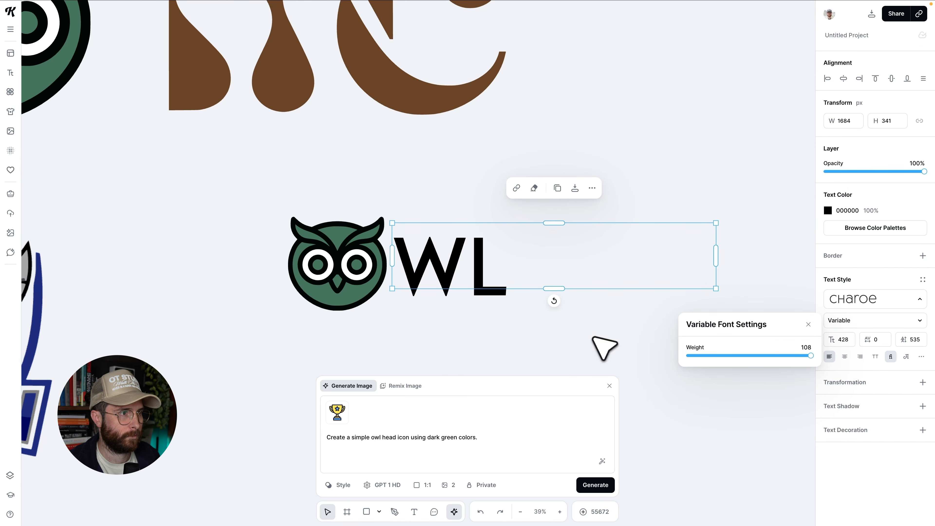
left_click(603, 255)
Enlarge the WL text to about 517 size and position it snugly against the owl.
left_click_drag(715, 222, 824, 219)
left_click_drag(510, 266, 491, 270)
left_click(574, 355)
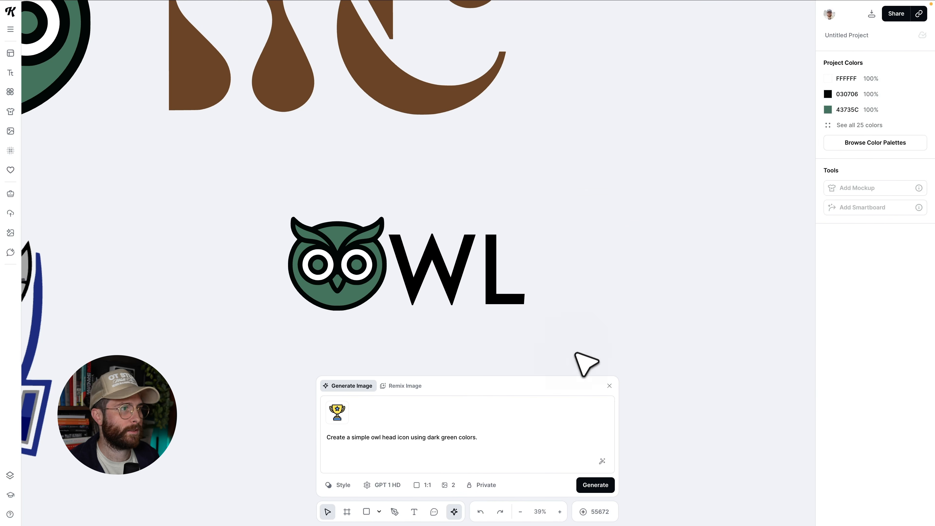
scroll(575, 350, "down", 1)
left_click_drag(513, 304, 514, 301)
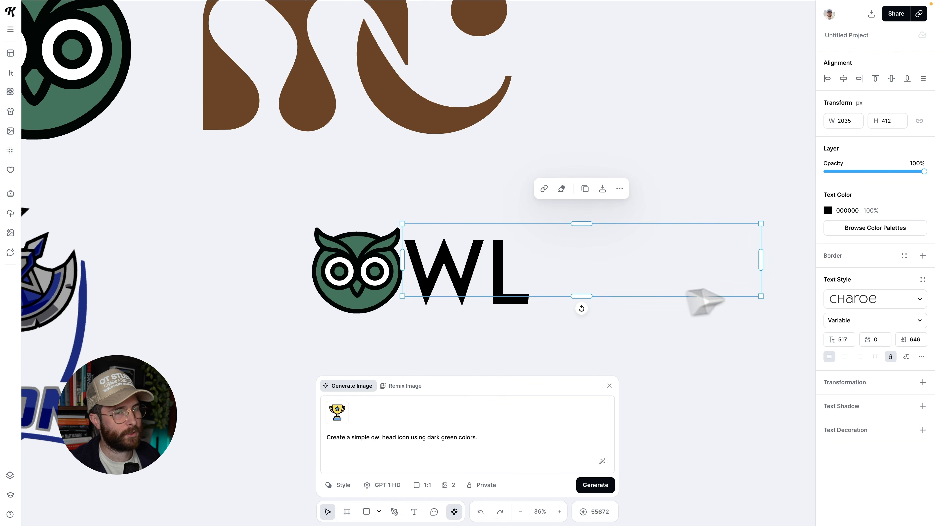
Colour the WL text in the owl's green 43735C.
left_click(827, 211)
left_click(733, 423)
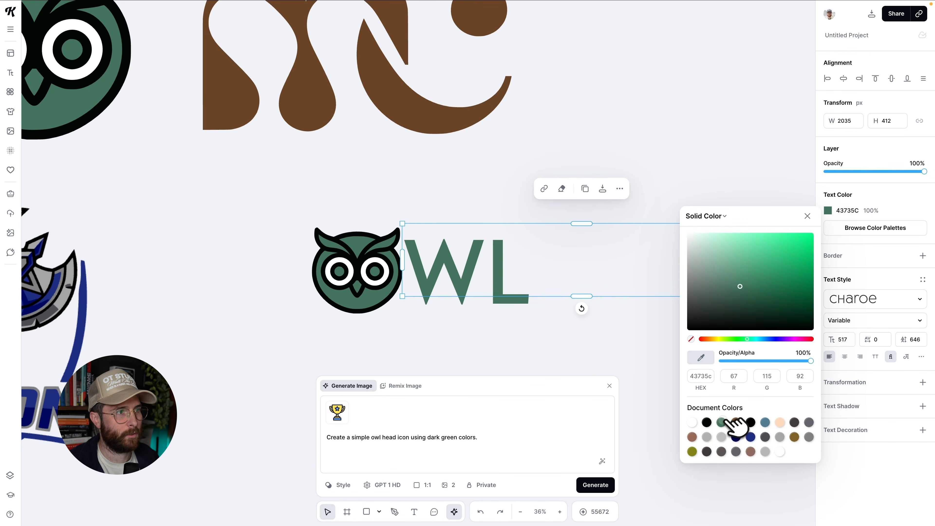
left_click(615, 353)
left_click(461, 290)
left_click(828, 210)
left_click(702, 356)
left_click(378, 296)
Add an outline text shadow in black to the WL text with an outline width of 39.
scroll(552, 305, "up", 1)
left_click(923, 406)
scroll(909, 407, "down", 1)
left_click(888, 410)
left_click(827, 431)
left_click_drag(707, 372, 653, 456)
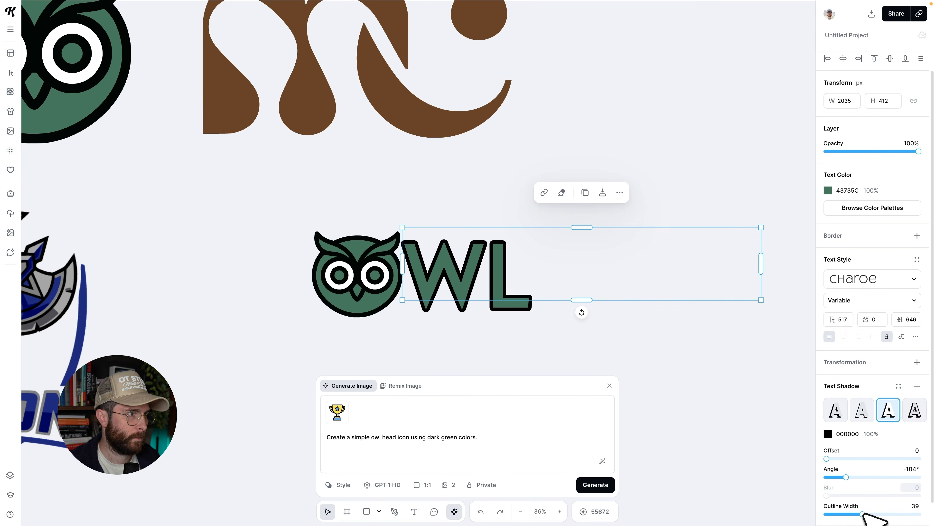
Nudge the WL text slightly downward so it sits snugly beside the owl.
left_click_drag(459, 273, 458, 279)
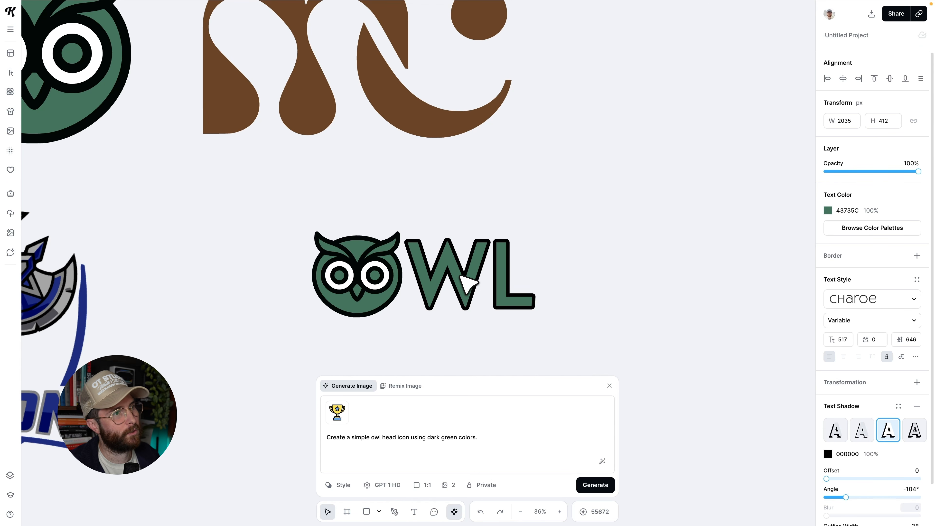
left_click(467, 284)
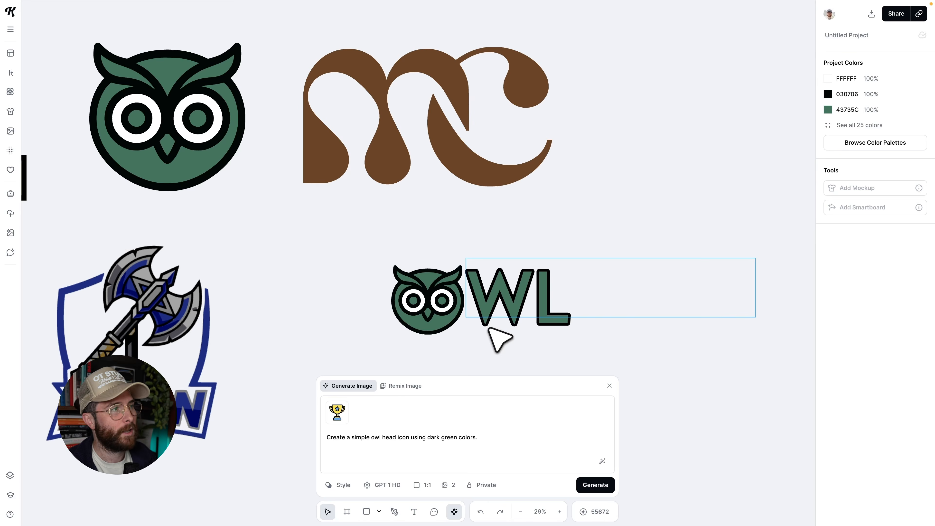
scroll(384, 299, "left", 2)
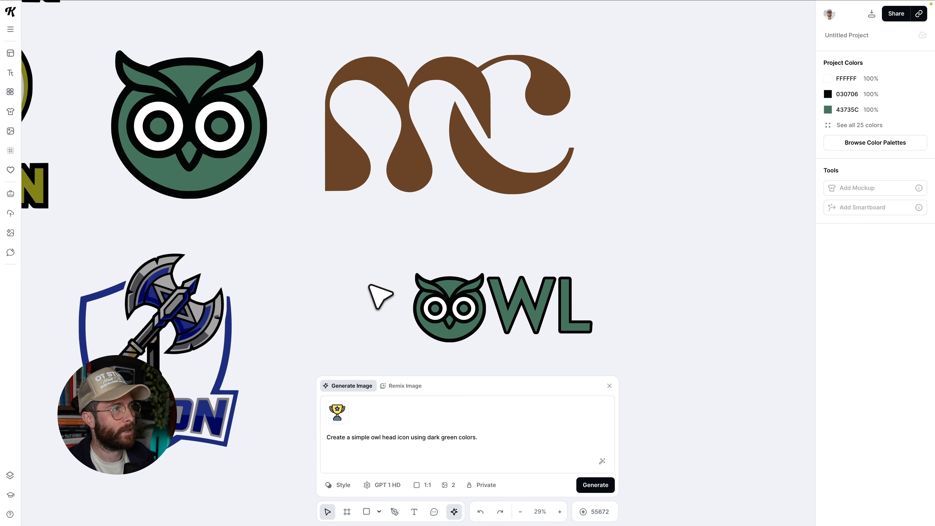
scroll(381, 297, "up", 3)
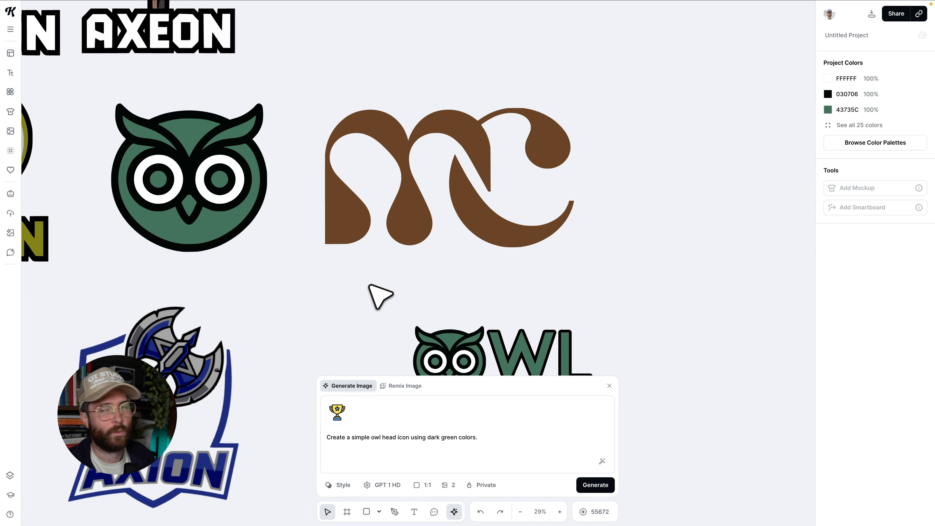
left_click(213, 234)
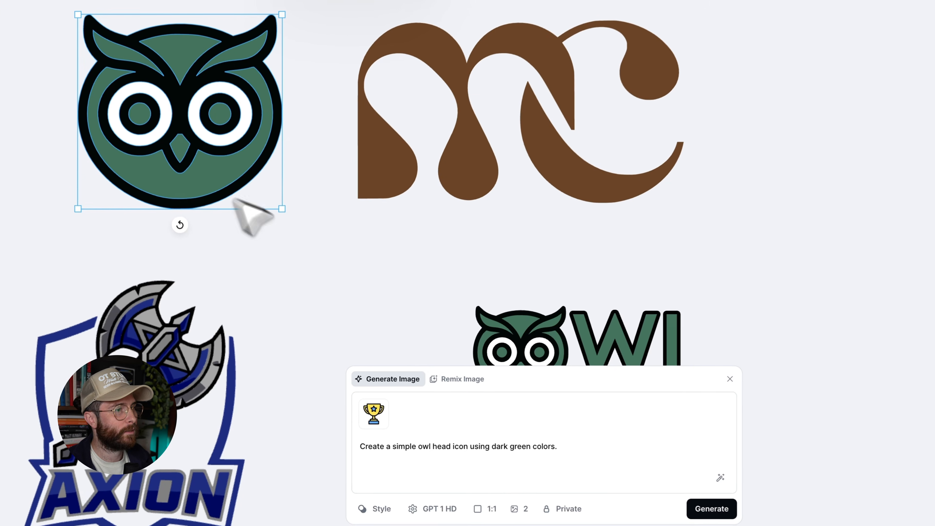
left_click(463, 379)
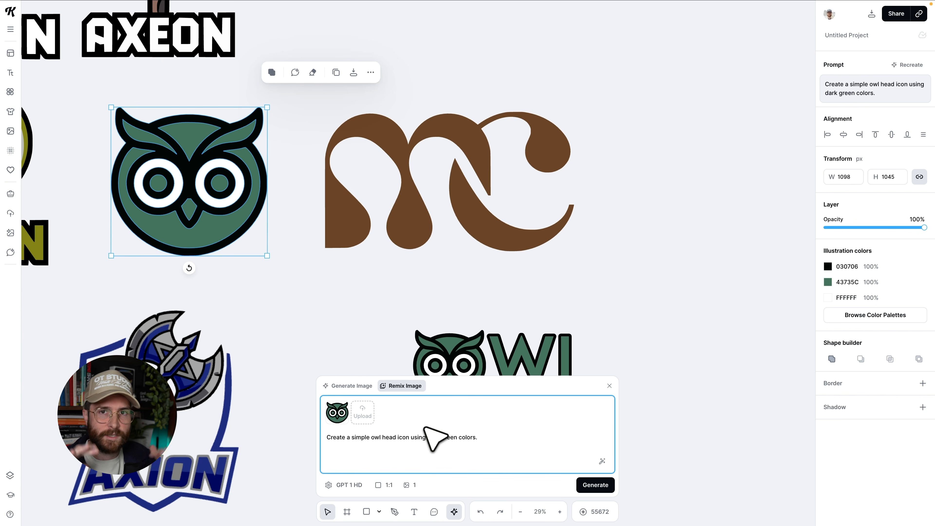
scroll(438, 368, "left", 5)
left_click(451, 338)
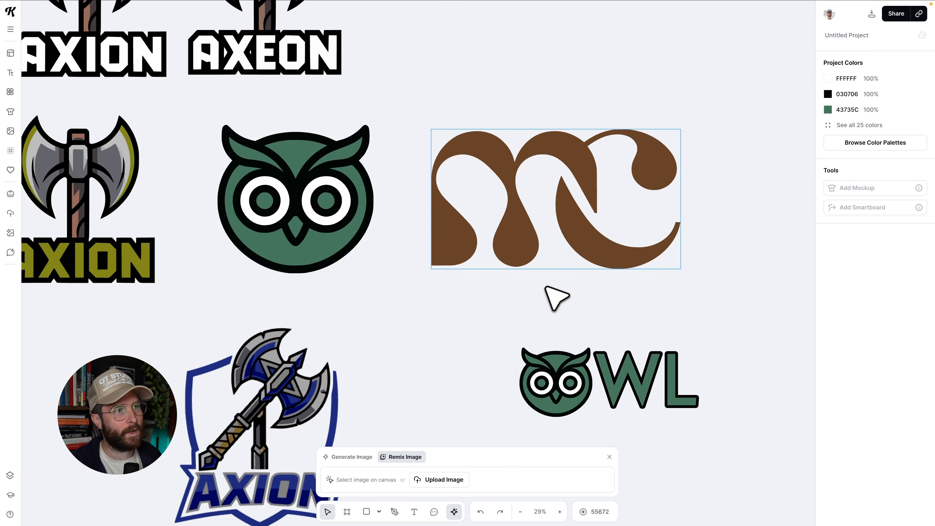
scroll(598, 214, "up", 3)
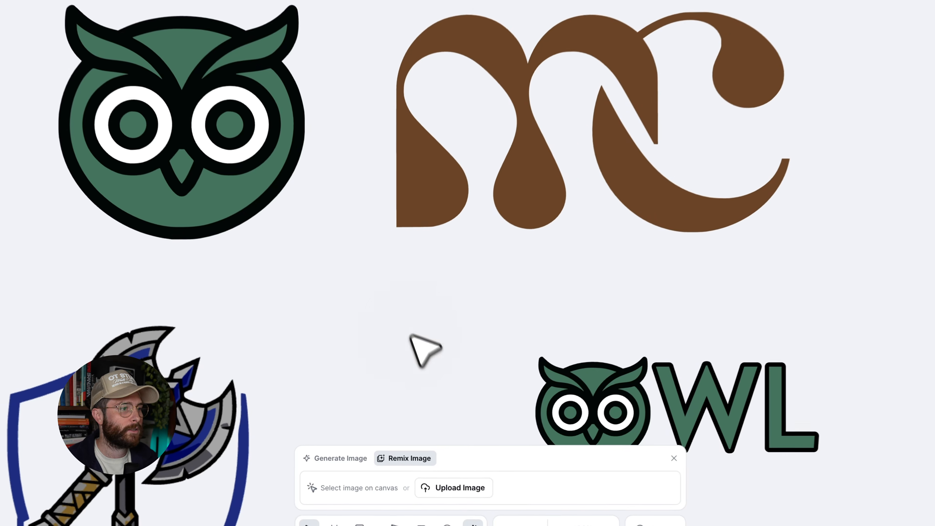
Switch to generating a new image and clear the existing owl prompt.
left_click(339, 458)
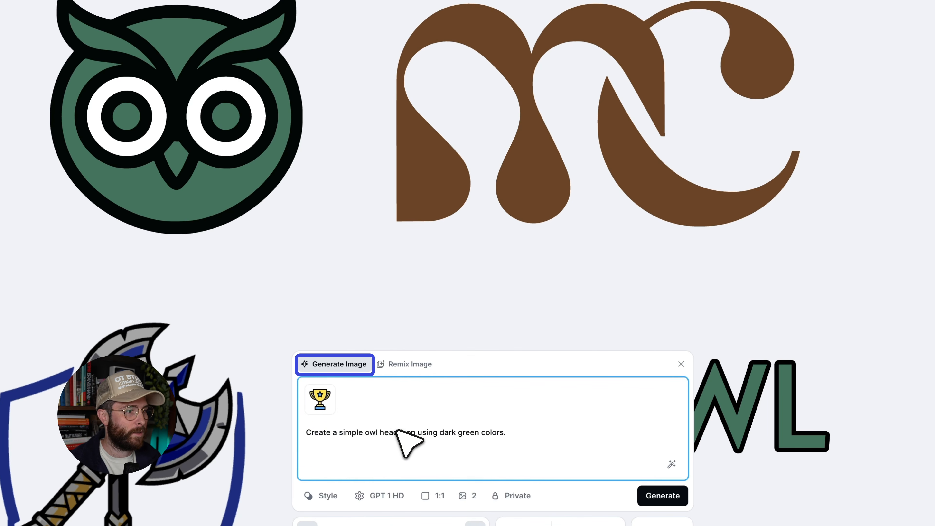
triple_click(394, 429)
key("BackSpace")
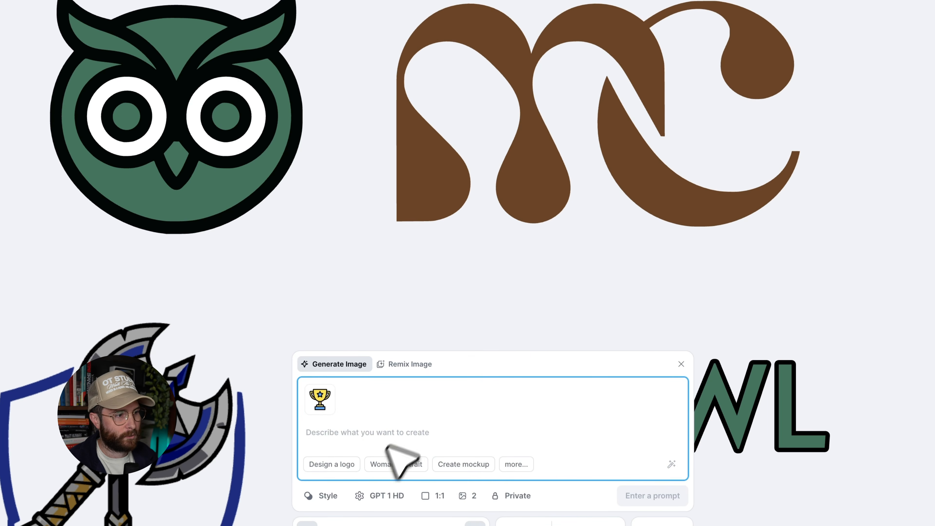
Browse the Logotype and Typography image styles and choose the Minimal Logo style.
left_click(311, 495)
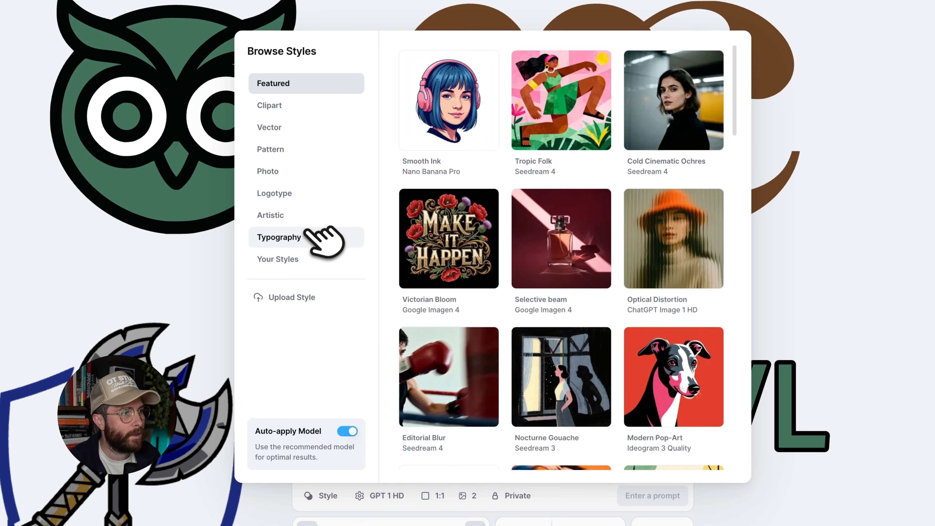
left_click(293, 199)
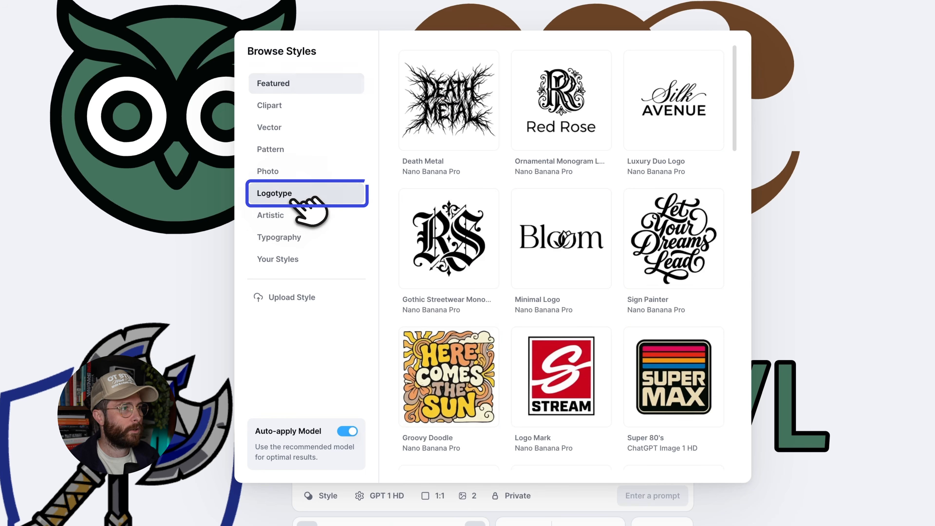
scroll(644, 301, "down", 10)
scroll(653, 312, "down", 5)
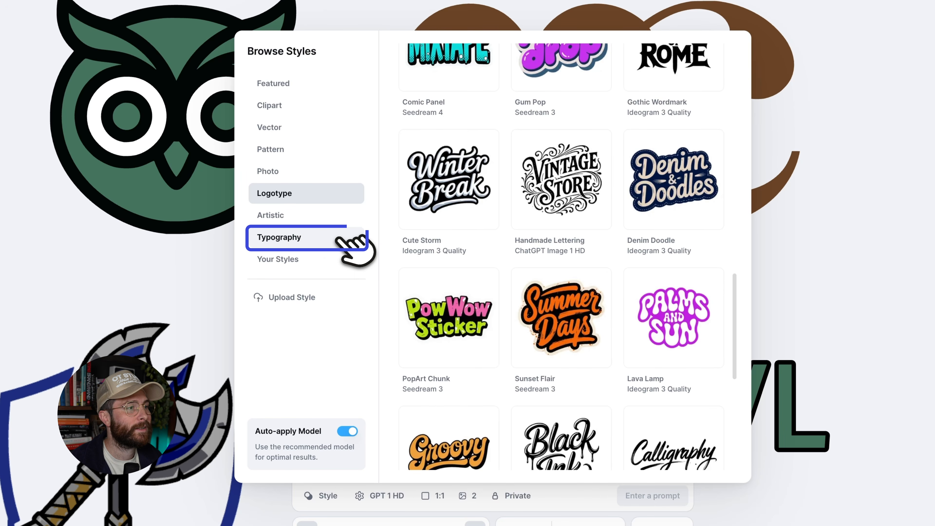
left_click(273, 237)
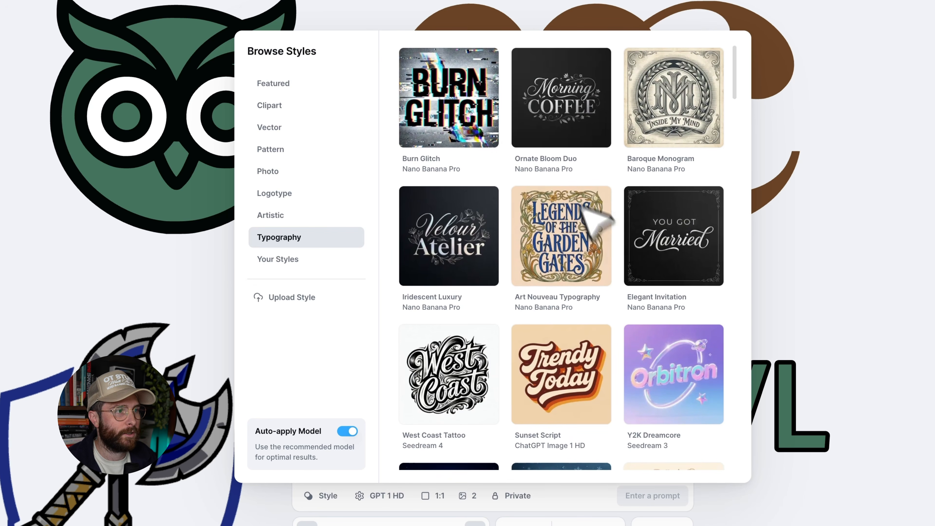
scroll(601, 278, "down", 10)
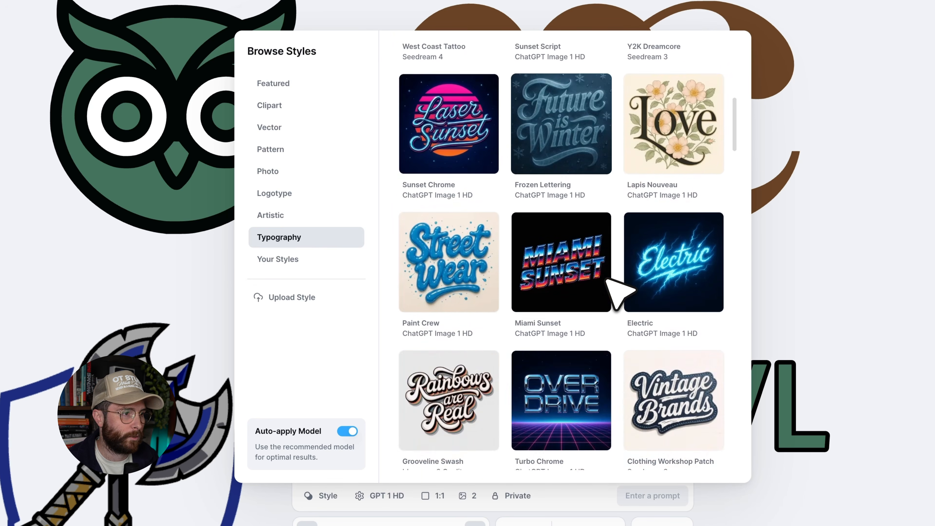
scroll(618, 292, "down", 8)
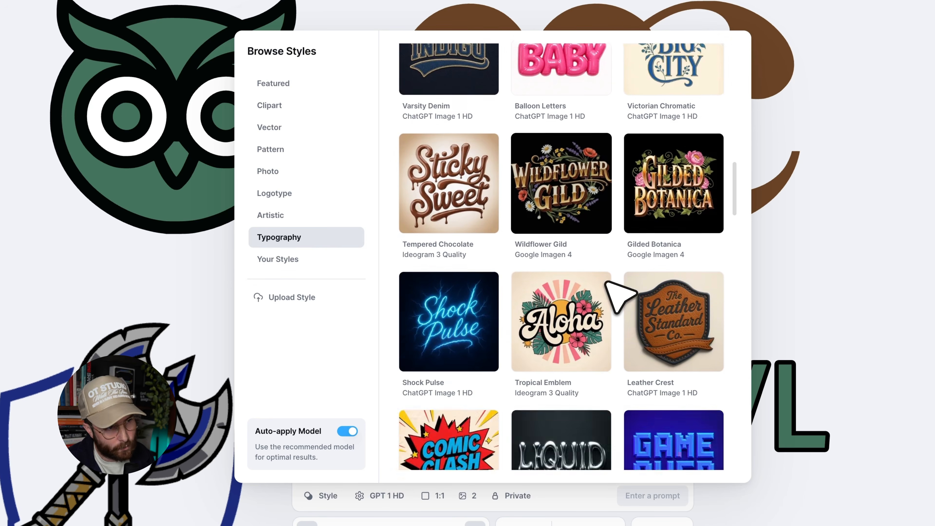
scroll(606, 283, "down", 15)
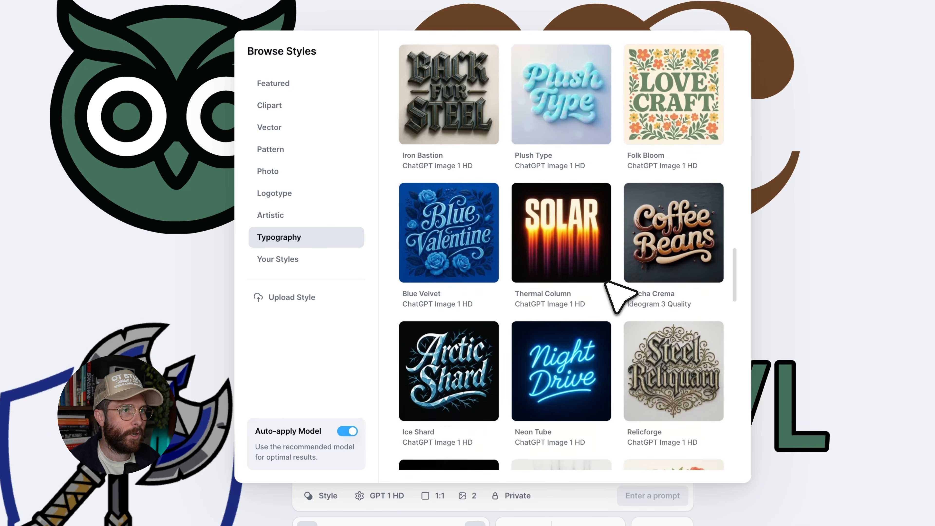
scroll(621, 294, "down", 20)
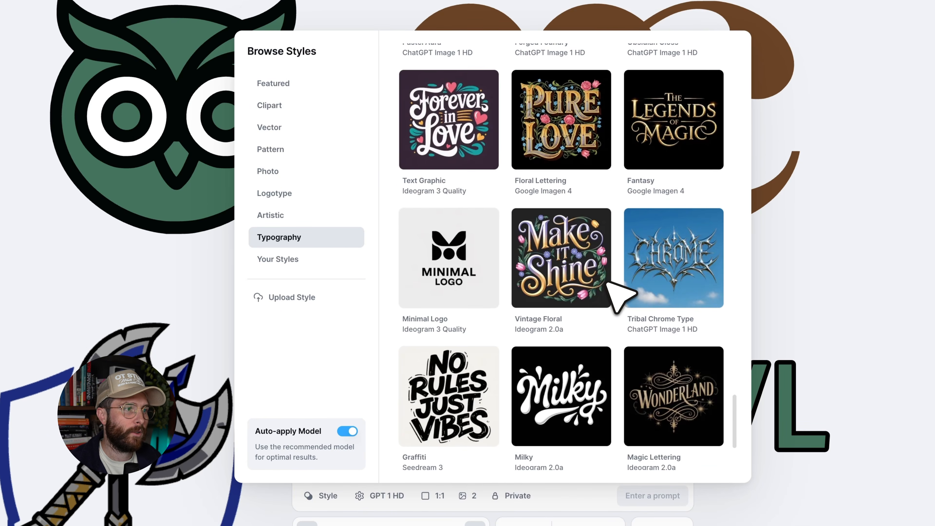
scroll(606, 282, "down", 2)
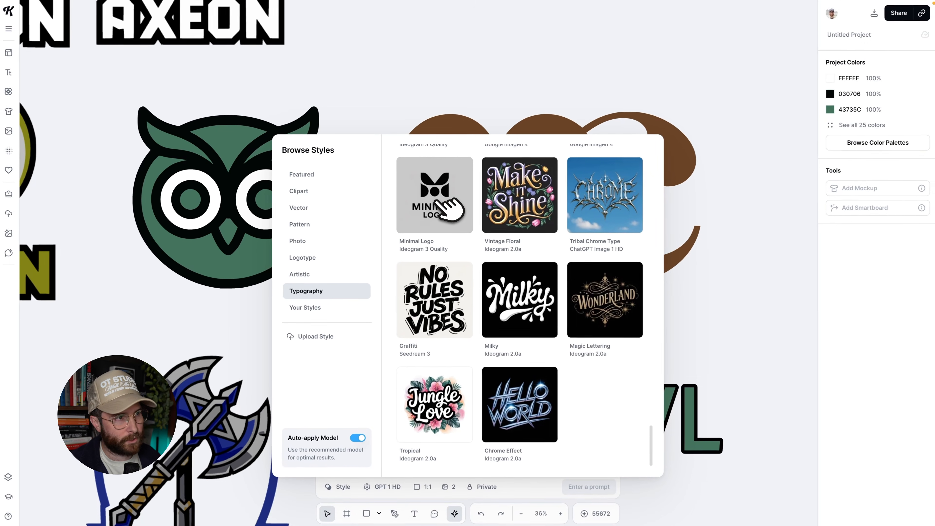
left_click(437, 200)
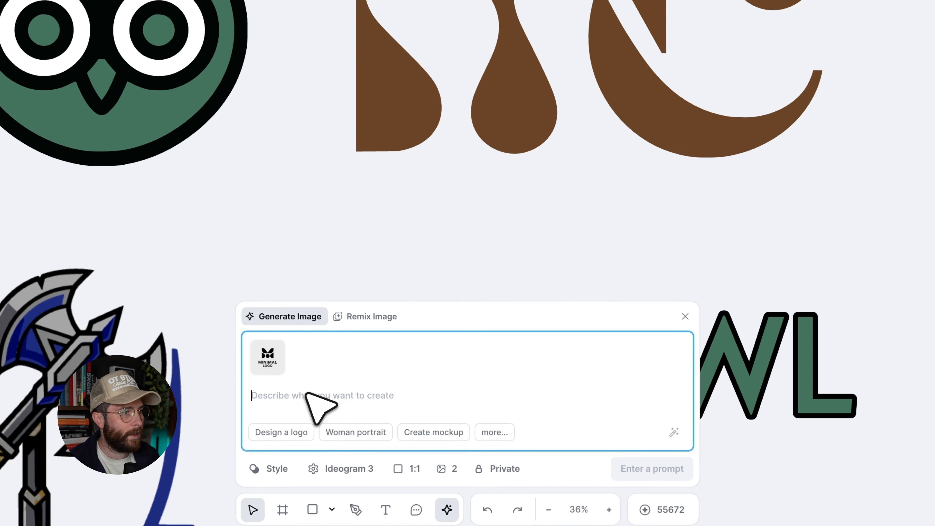
Paste a prompt for a minimal abstract monogram of the letters "MC" with fluid, interwoven lines.
type("Design a minimal abstract monogram incorporating the letters \"MC\" with fluid, interwoven lines and a modern, minimalist aesthetic. Ensure the design is suitable for high-resolution applications and professional branding.")
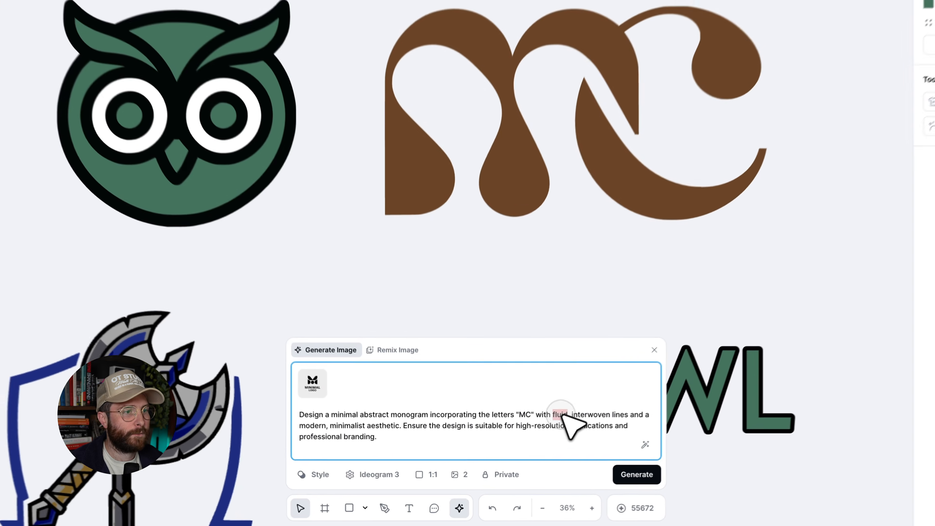
left_click(346, 420)
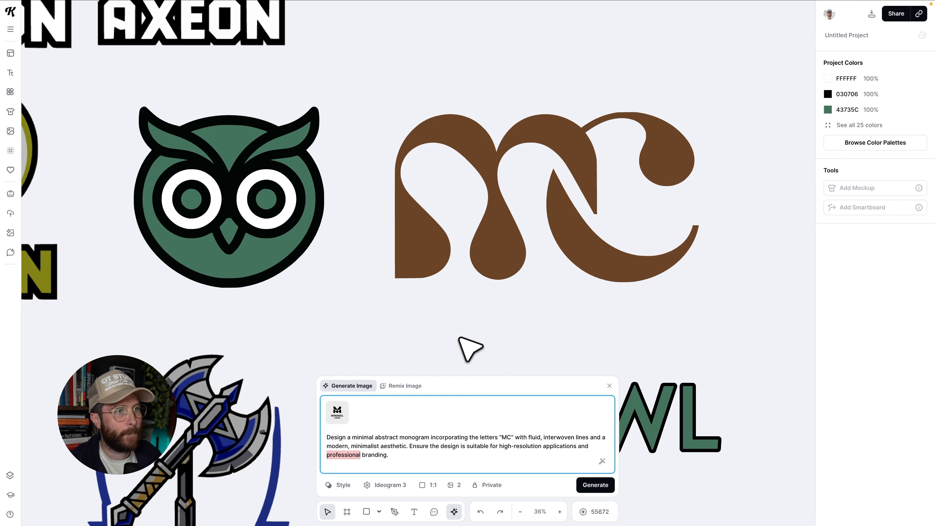
scroll(489, 279, "up", 3)
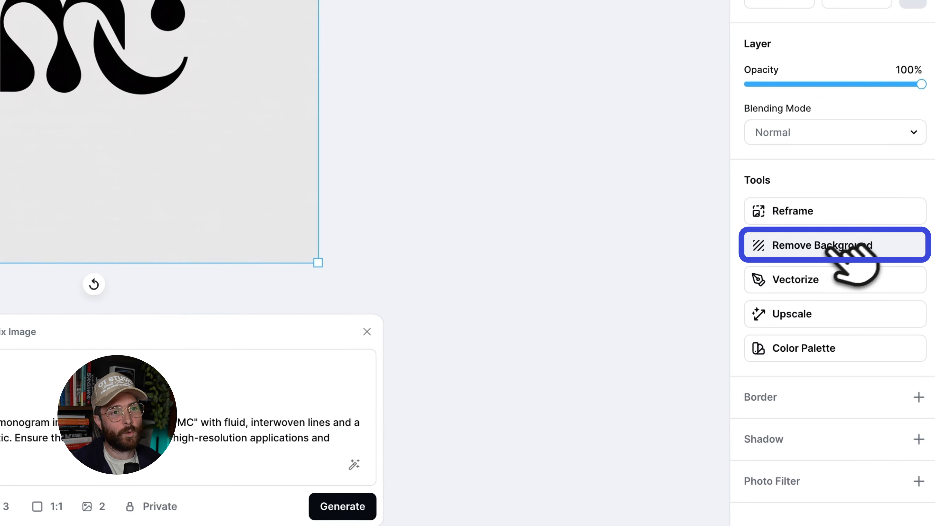
Remove the background of the generated MC monogram and enlarge it to about 1188 × 715 px.
left_click(863, 250)
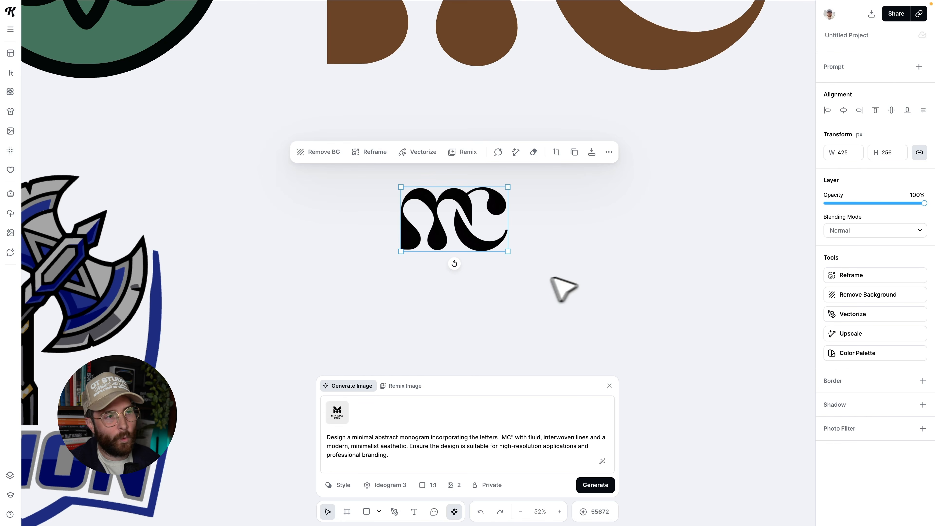
left_click_drag(508, 252, 700, 367)
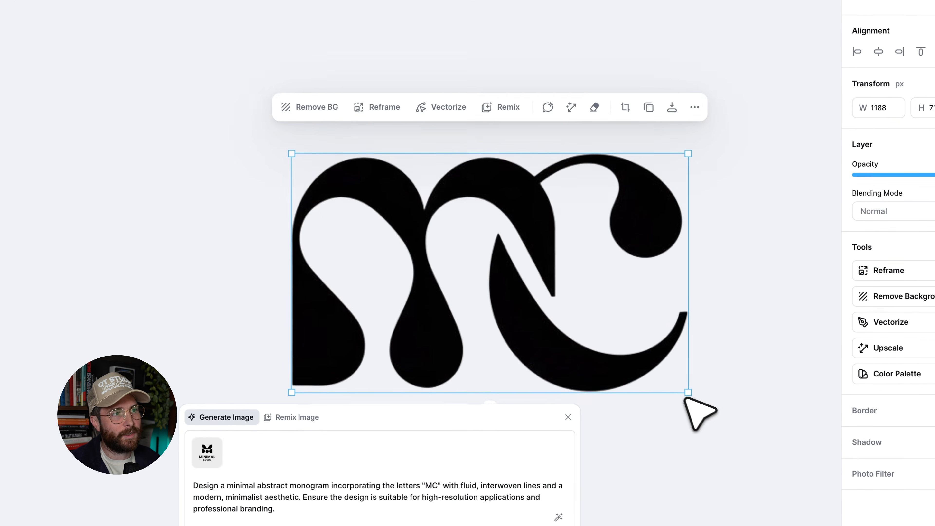
scroll(665, 317, "down", 1)
scroll(554, 221, "up", 2)
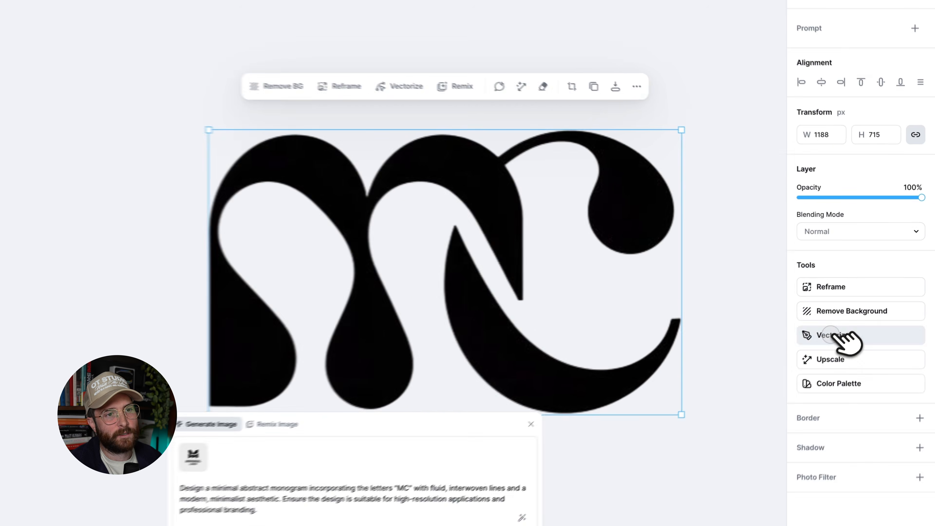
Vectorize the MC monogram with 1 colour, then adjust a path node on the C's upper curve.
left_click(862, 314)
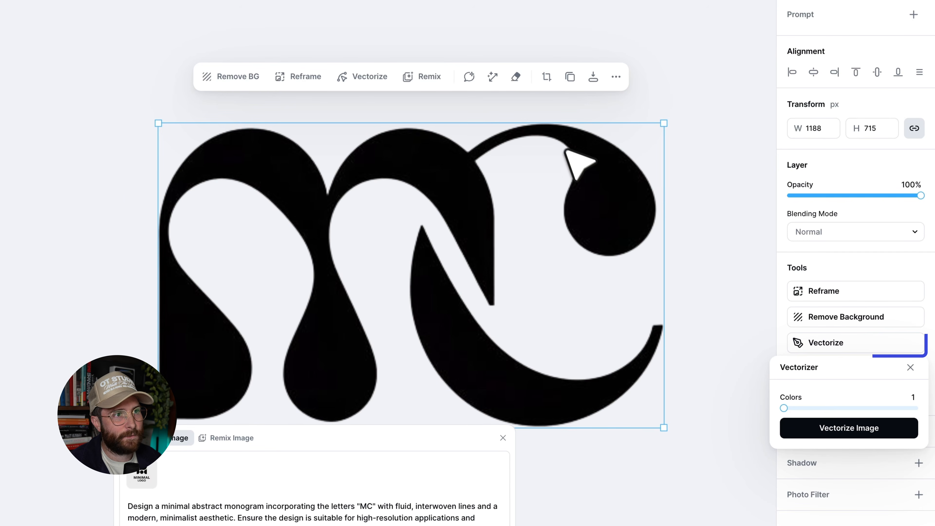
left_click(848, 428)
scroll(618, 343, "down", 3)
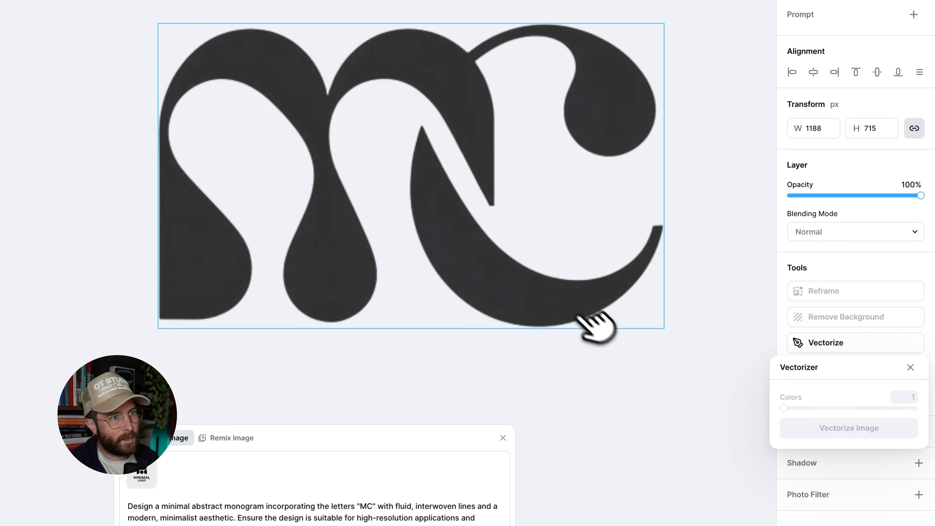
scroll(580, 215, "up", 5)
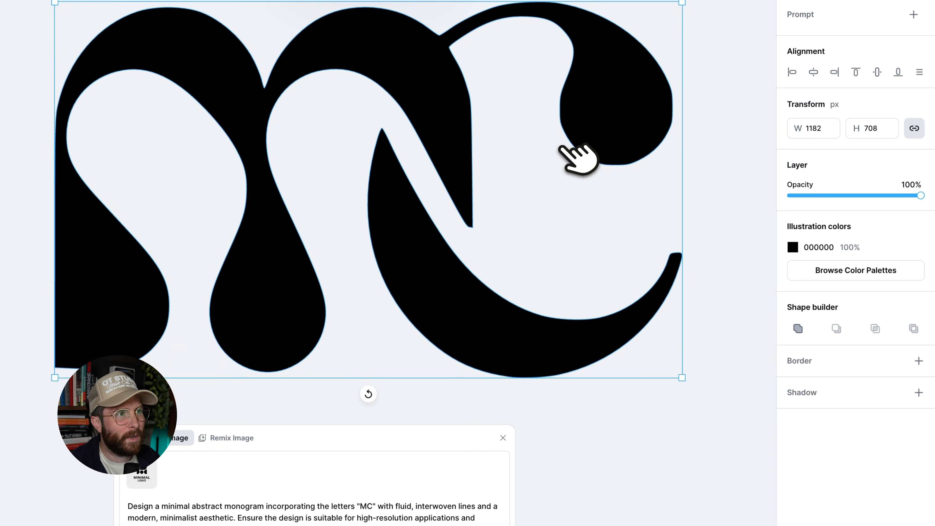
scroll(559, 145, "up", 1)
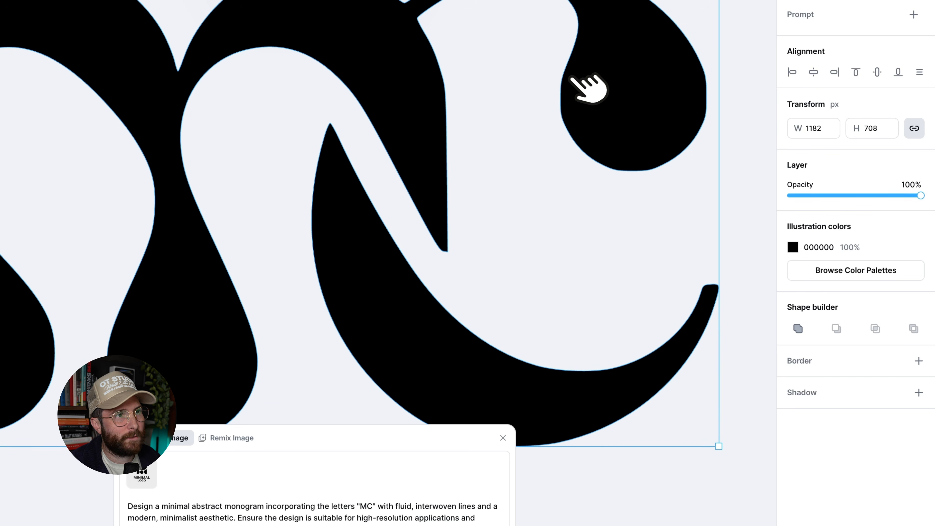
scroll(572, 89, "up", 5)
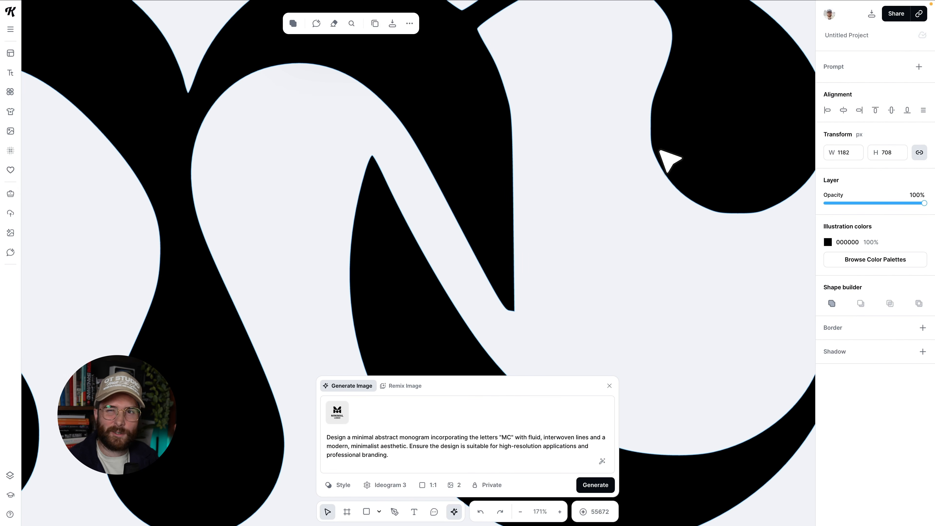
double_click(684, 133)
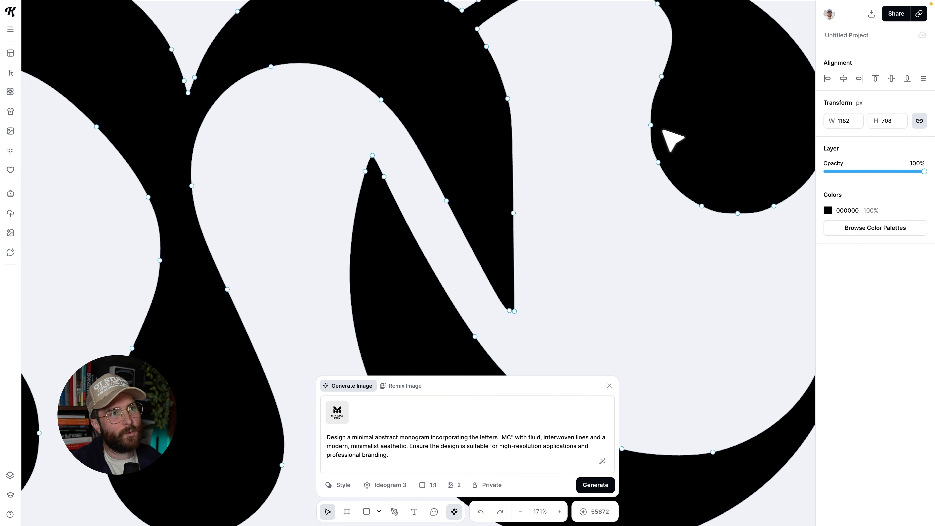
left_click_drag(650, 126, 648, 127)
Select the other MC monogram image and reposition it on the canvas.
scroll(649, 109, "down", 1)
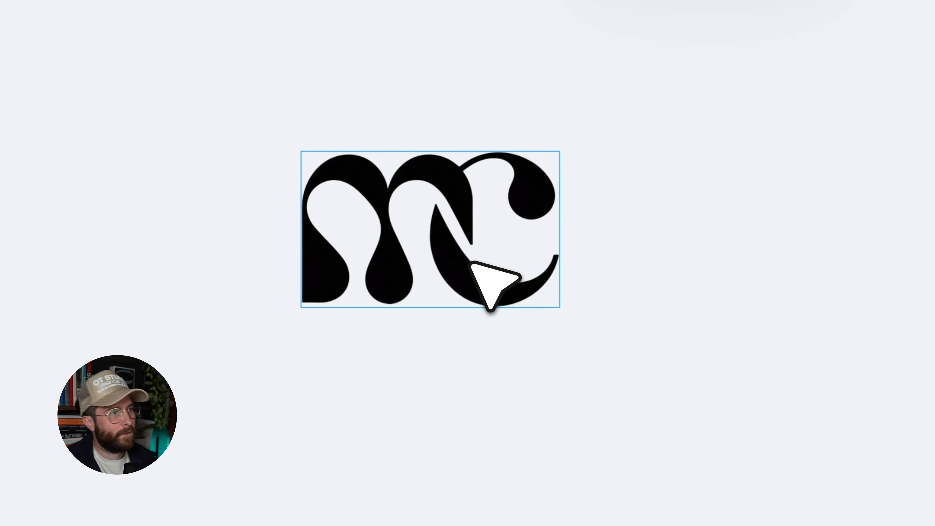
left_click(478, 286)
left_click_drag(564, 151, 709, 98)
left_click_drag(657, 158, 693, 172)
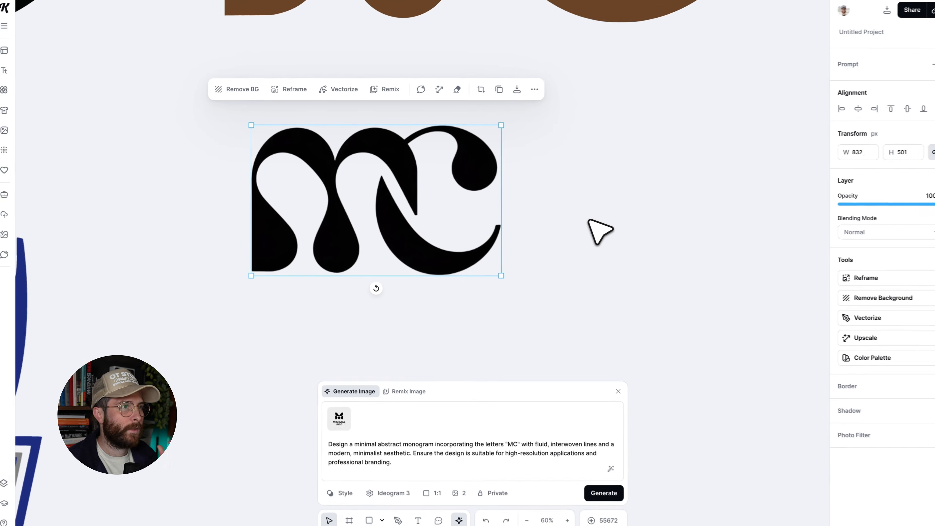
scroll(589, 221, "left", 1)
scroll(589, 221, "up", 5)
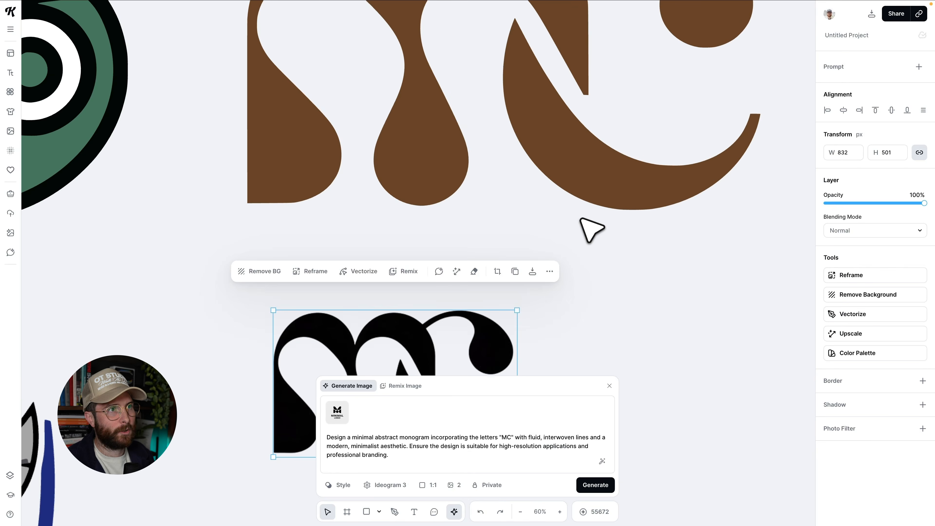
scroll(585, 221, "up", 3)
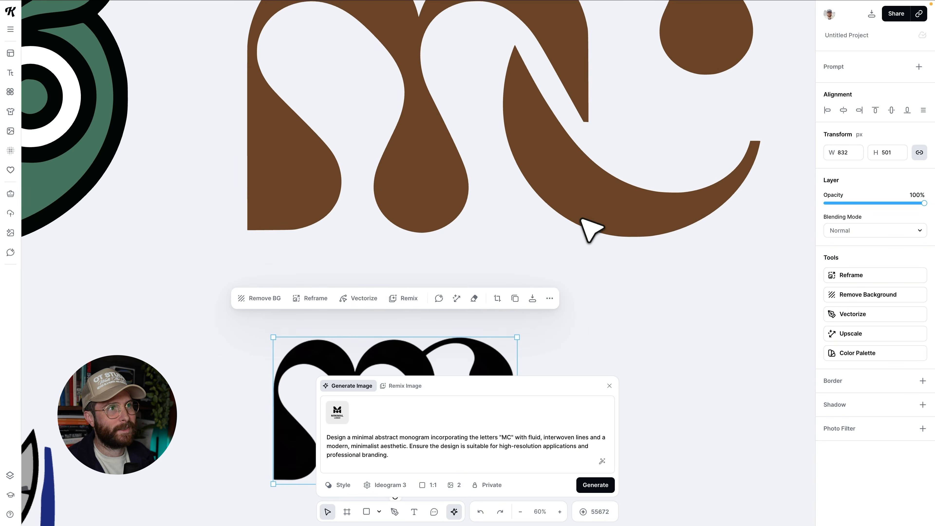
Recolour the vectorized brown MC monogram to a lighter brown, 90572B.
left_click(576, 202)
scroll(576, 203, "up", 3)
scroll(578, 205, "up", 1)
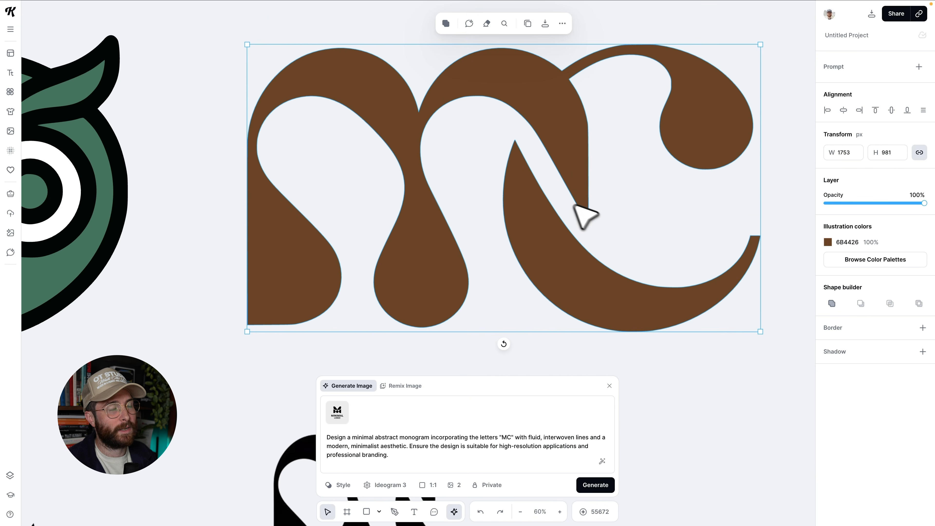
double_click(550, 109)
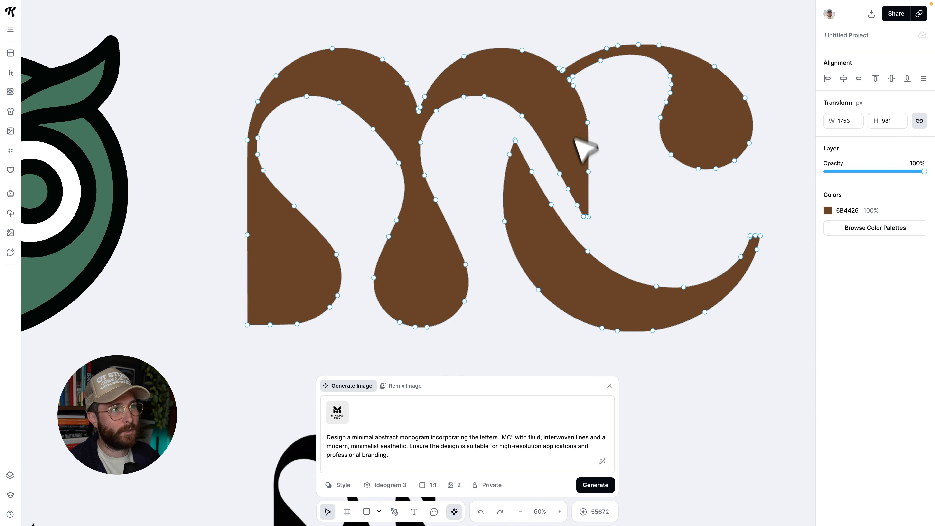
key("Escape")
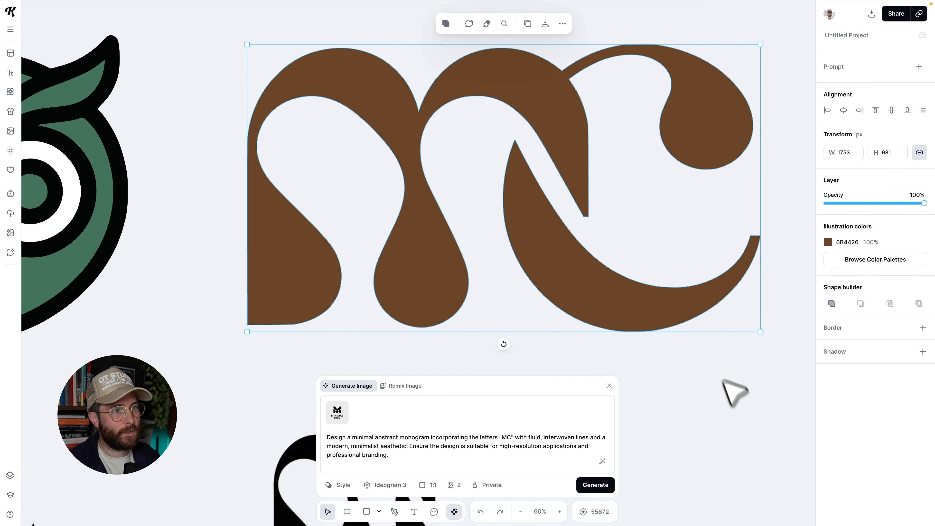
left_click(827, 242)
left_click_drag(795, 291, 785, 308)
left_click(788, 217)
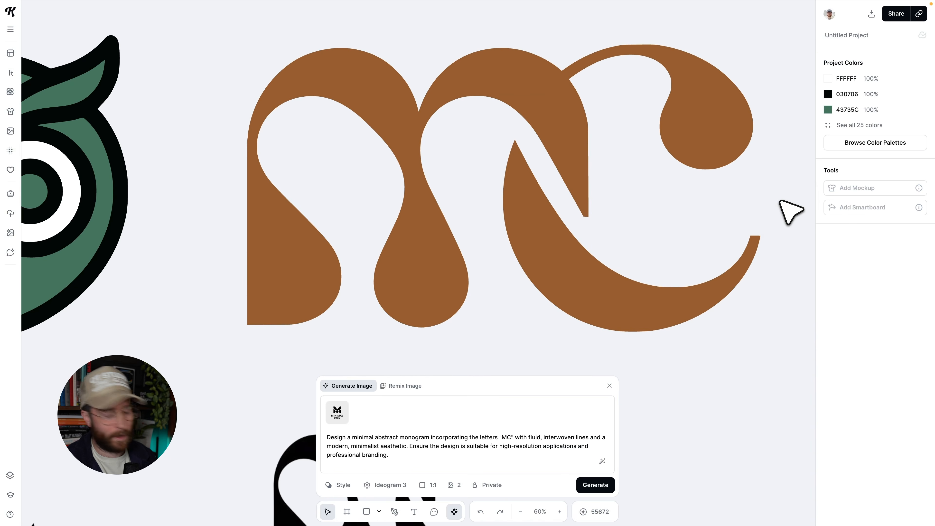
Select the black MC monogram image and open Remix Image with the Nano Banana Pro 4K model.
scroll(722, 257, "down", 5)
left_click(437, 297)
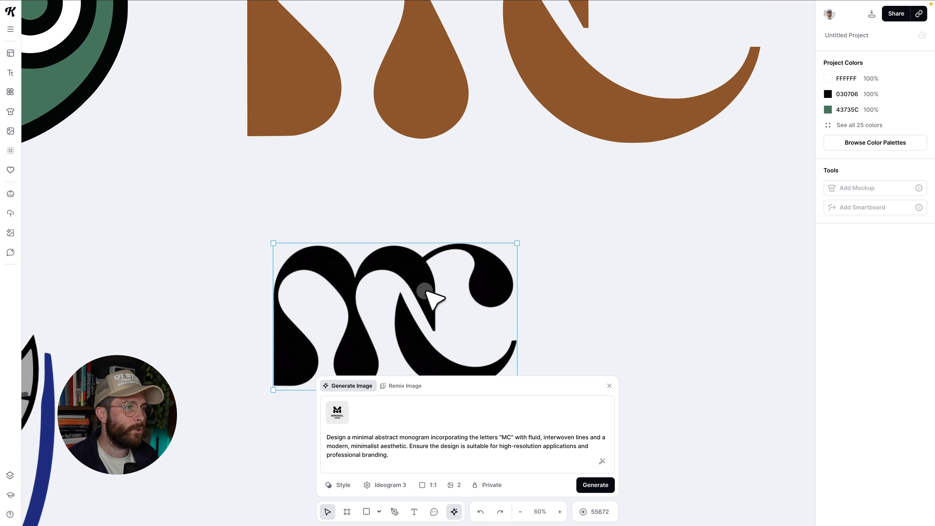
scroll(427, 286, "down", 1)
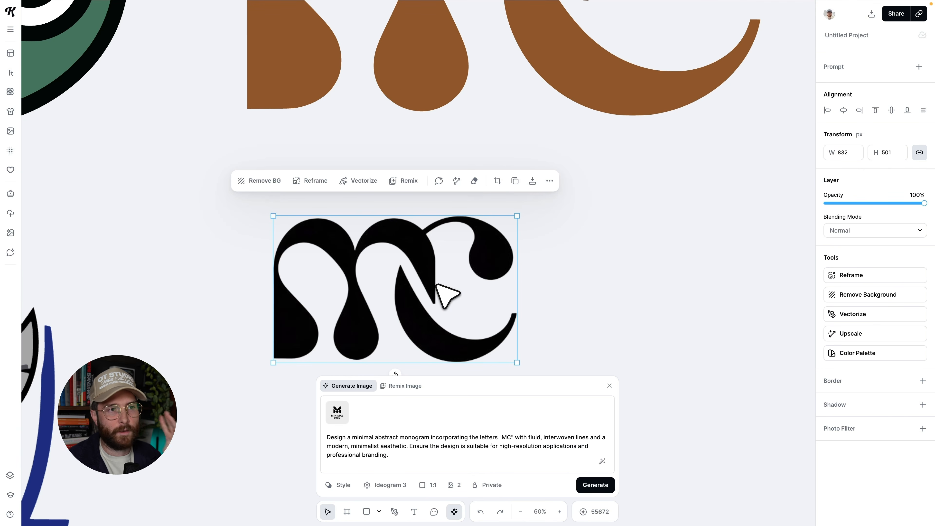
scroll(437, 285, "down", 2)
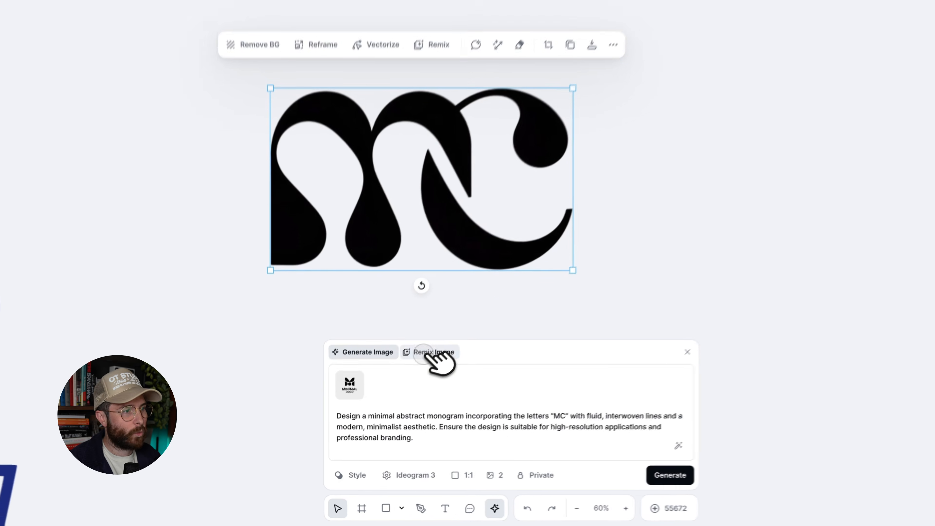
left_click(403, 386)
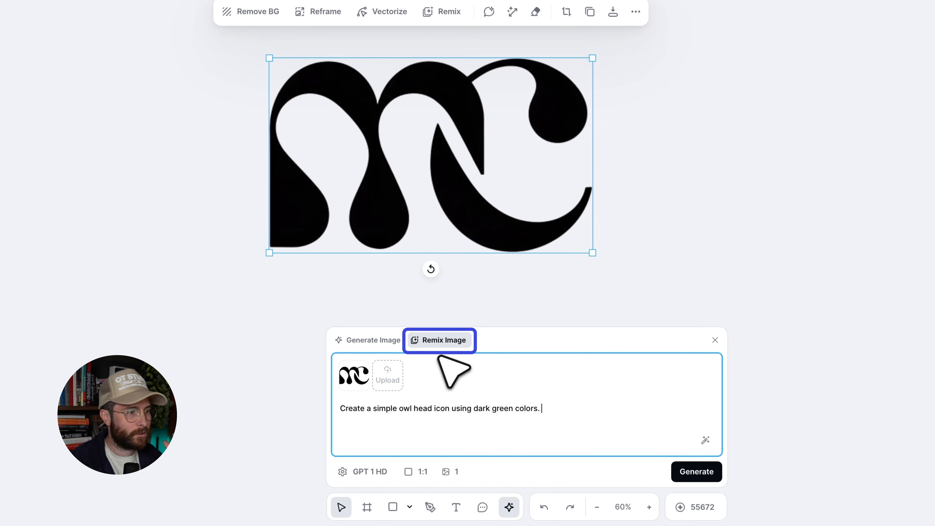
left_click(374, 465)
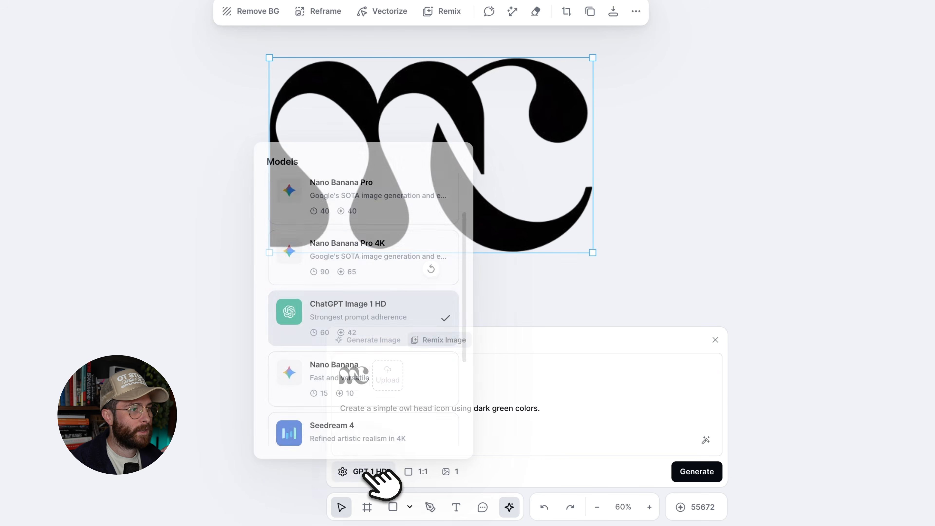
left_click(356, 240)
Remix it with the prompt "enhance this image to be clear 4k resolution" and the aspect ratio set to Match Input.
triple_click(404, 407)
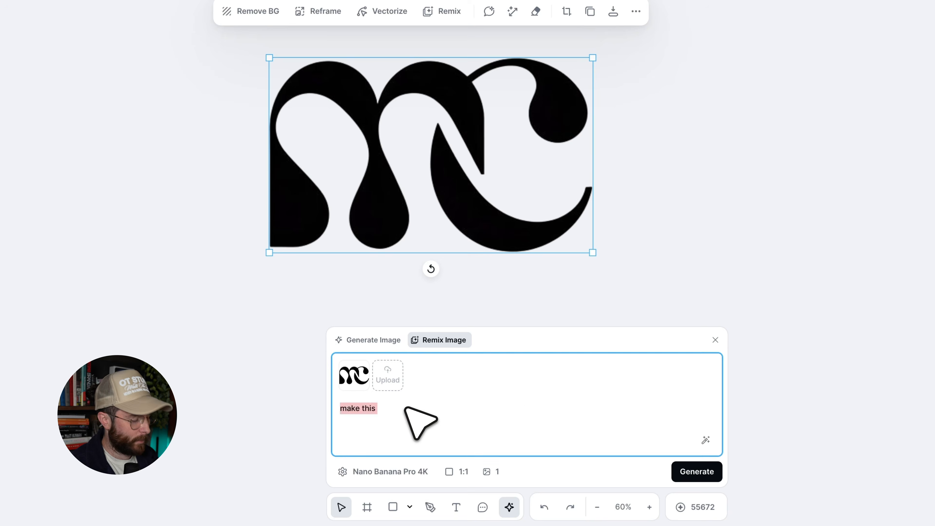
type("enhance t")
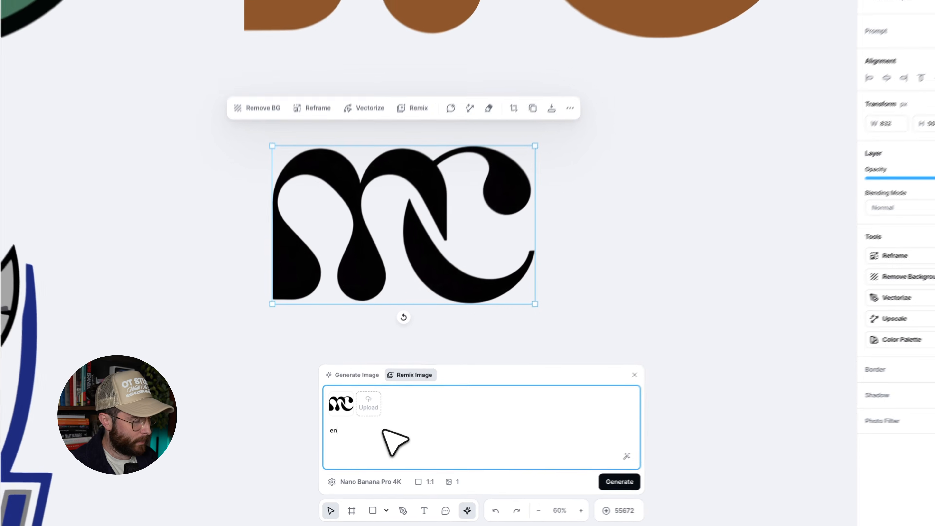
type("his image to be clear 4k resolution")
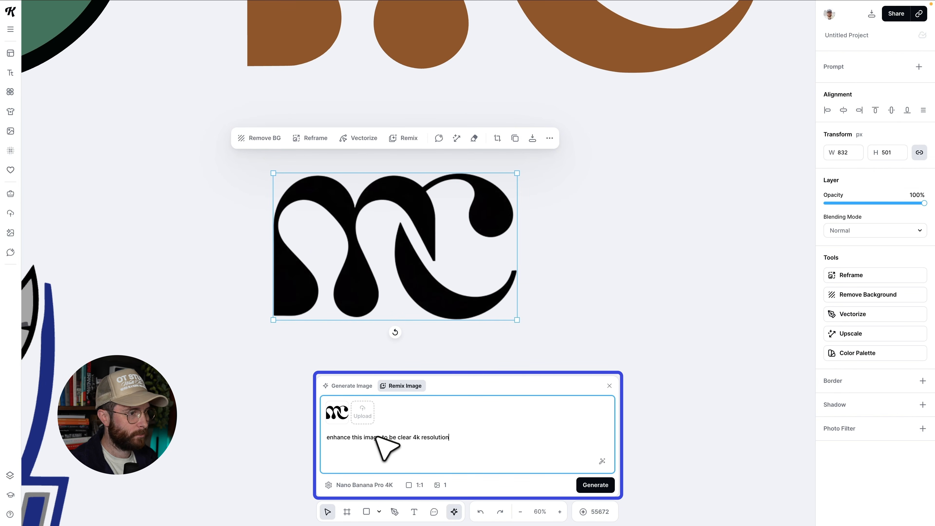
left_click(417, 485)
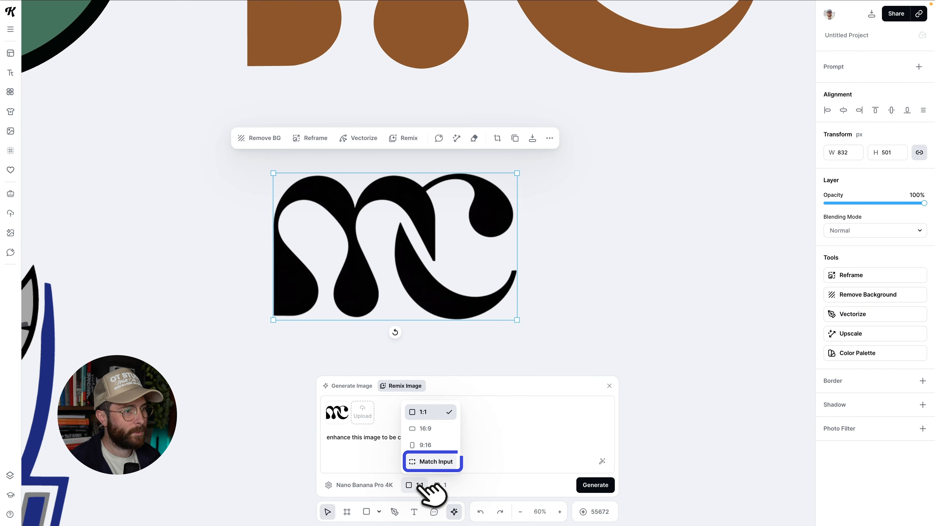
left_click(432, 461)
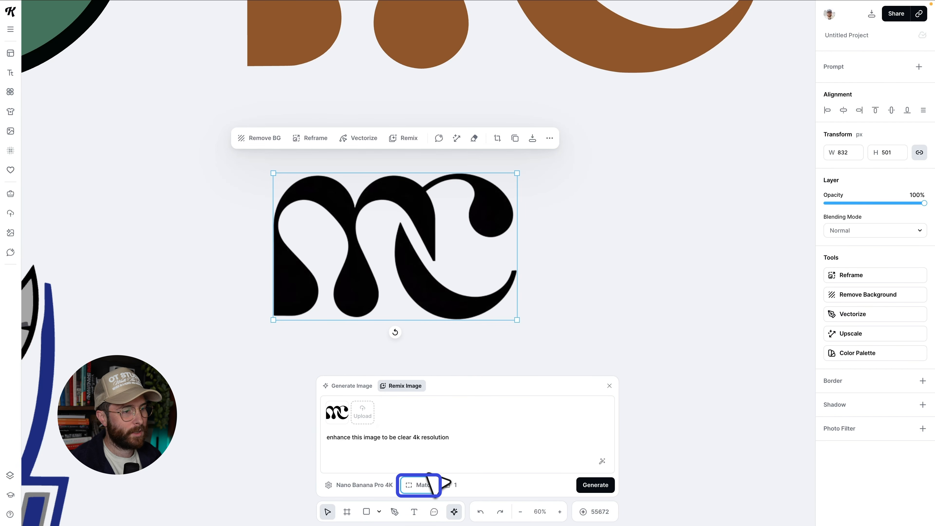
left_click(607, 485)
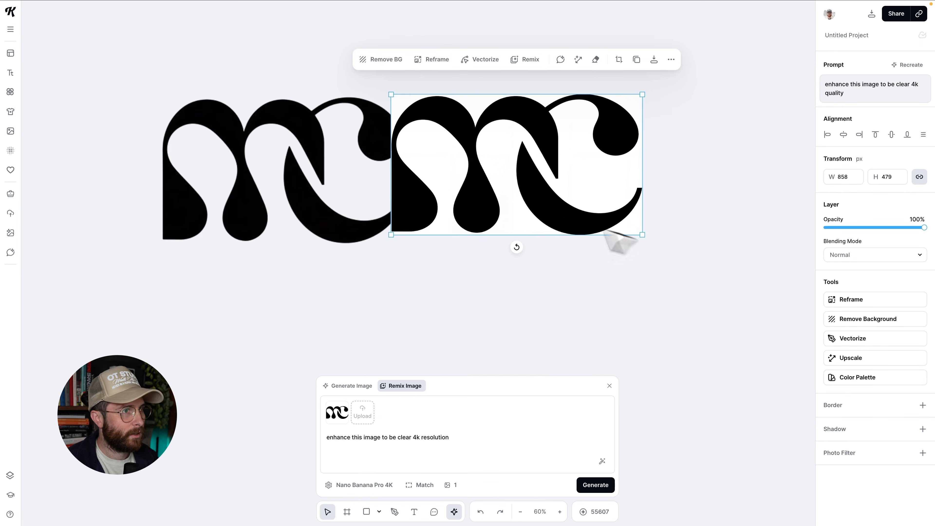
Inspect the enhanced MC monogram up close for edge quality.
scroll(576, 212, "up", 1)
left_click_drag(557, 208, 575, 209)
scroll(577, 209, "up", 5)
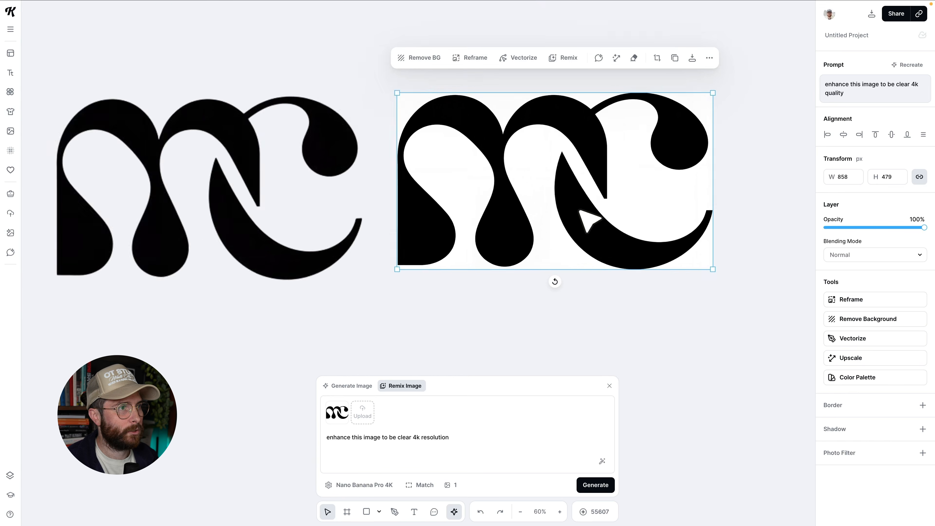
scroll(375, 184, "up", 2)
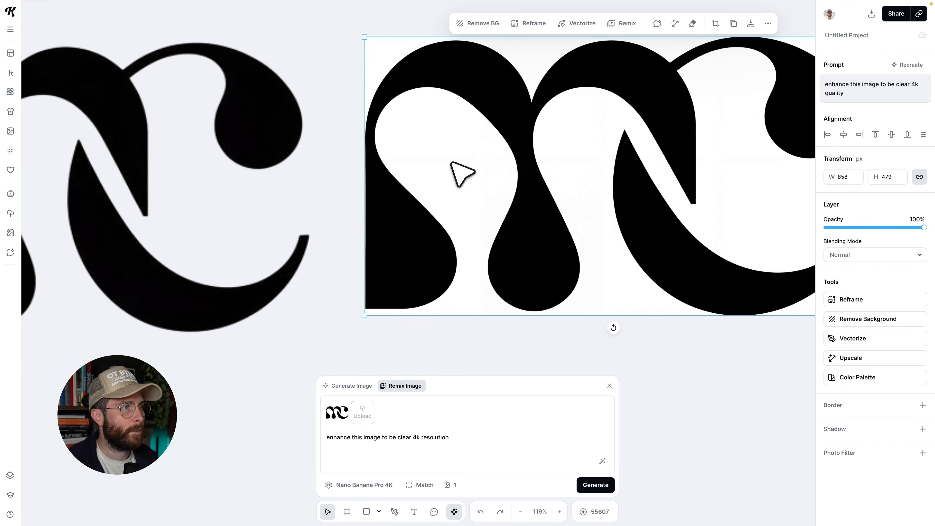
scroll(461, 174, "right", 5)
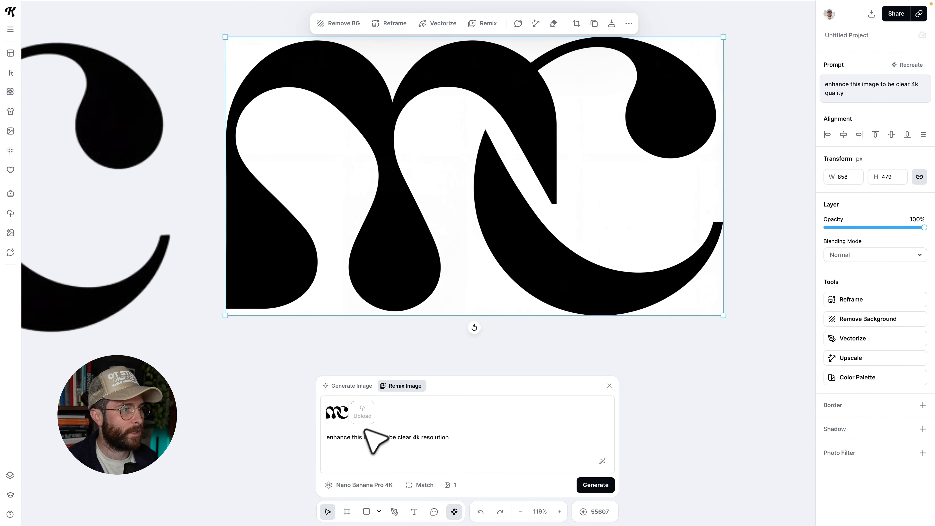
scroll(458, 188, "up", 2)
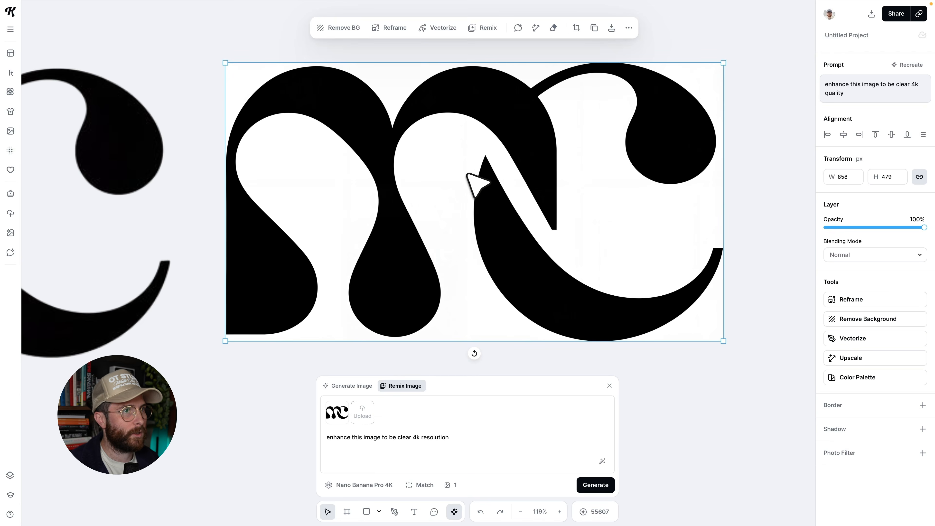
scroll(605, 143, "up", 3)
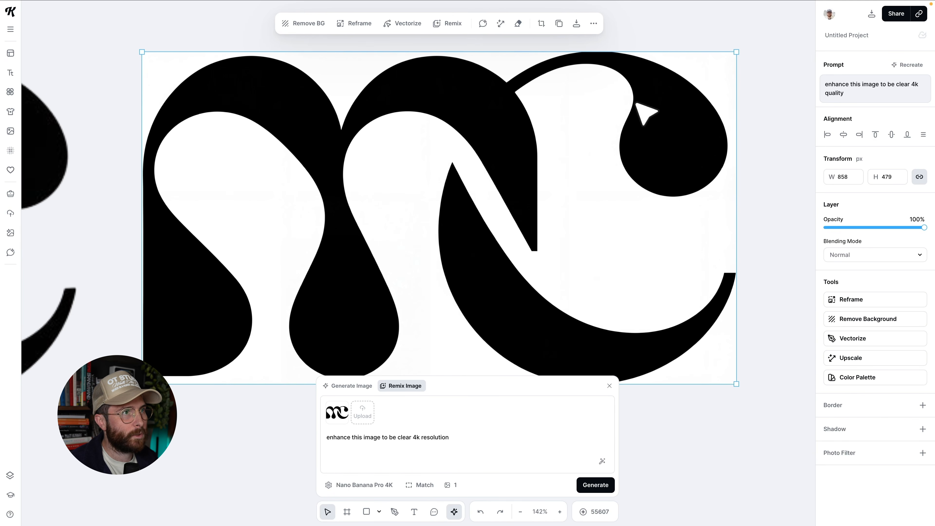
scroll(710, 239, "down", 3)
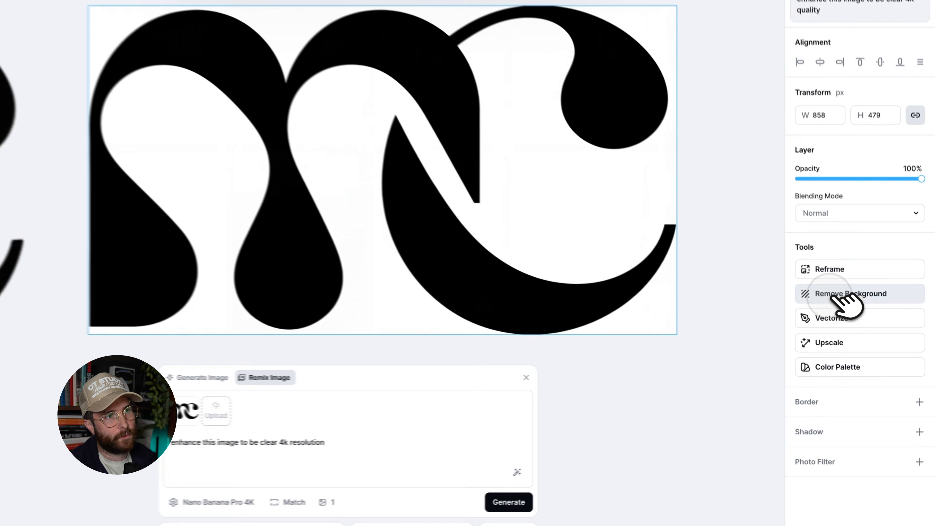
Remove the enhanced monogram's background and vectorize it with 1 colour.
left_click(853, 319)
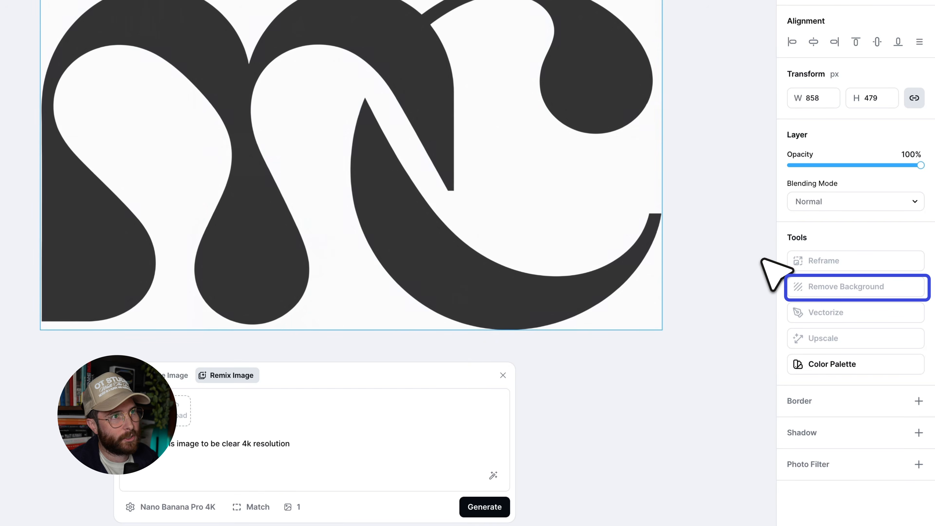
scroll(854, 280, "down", 1)
left_click(854, 279)
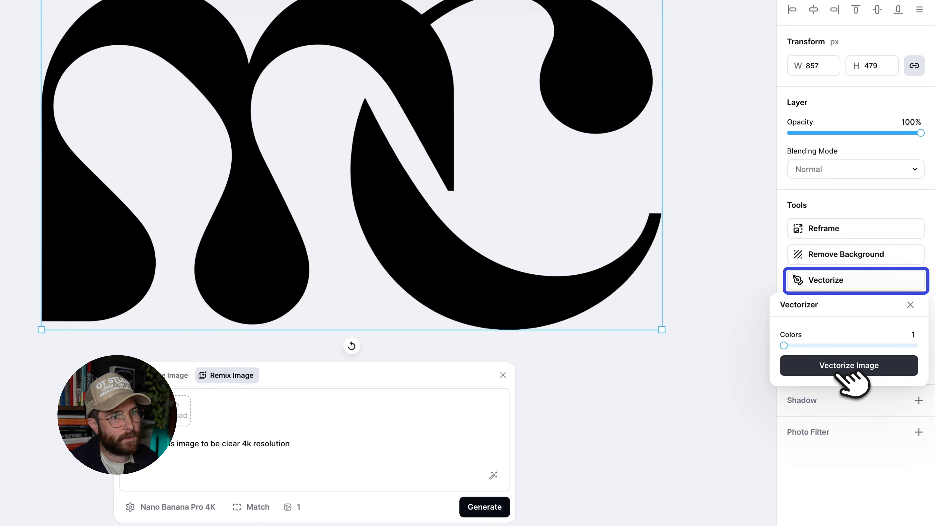
left_click(840, 372)
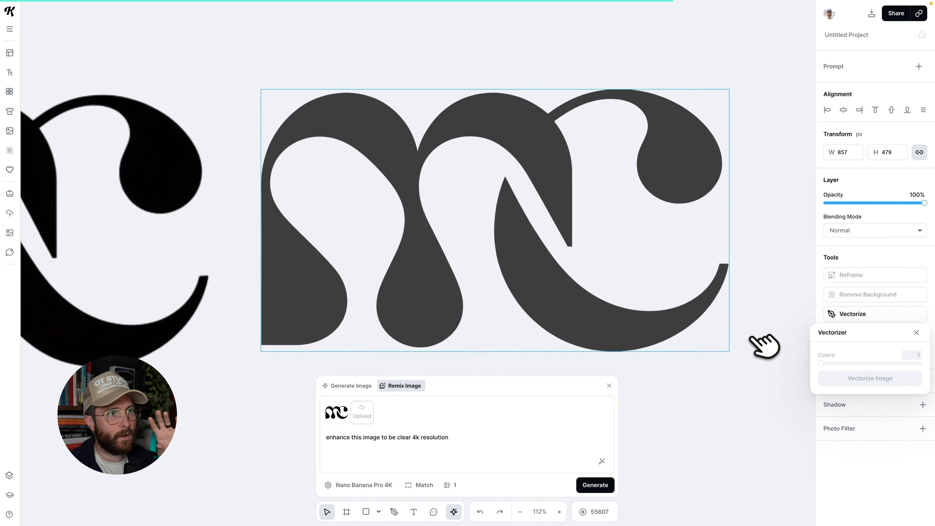
left_click(748, 226)
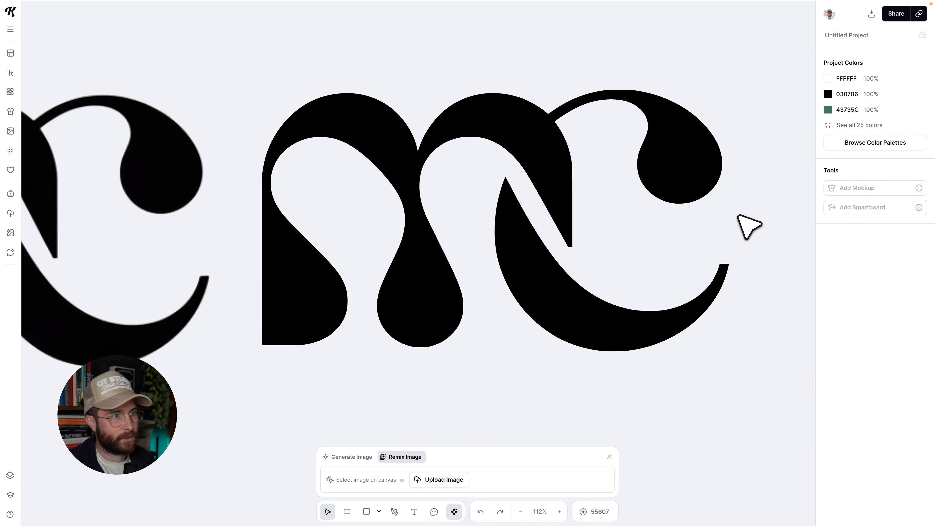
Survey the logos and monogram versions across the canvas.
scroll(745, 236, "down", 3)
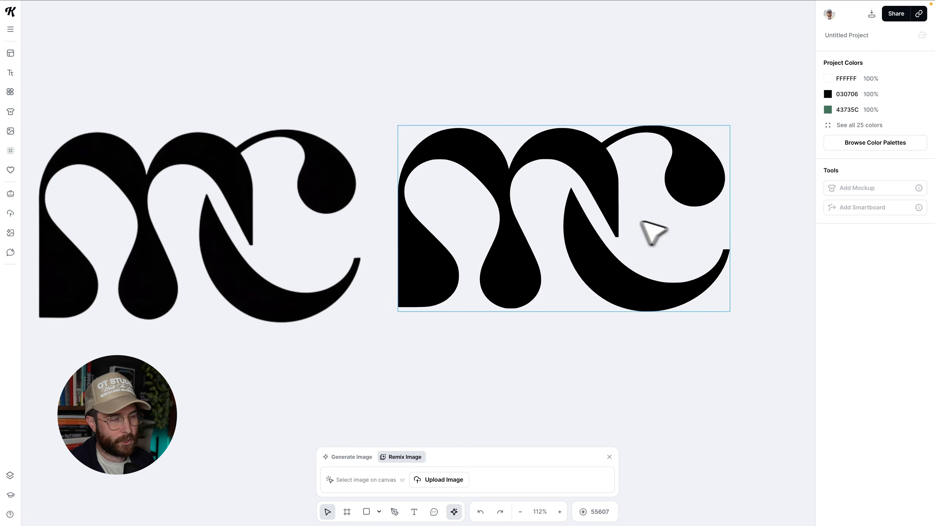
scroll(653, 231, "down", 1)
scroll(619, 221, "down", 3)
scroll(617, 221, "up", 4)
scroll(472, 139, "down", 5)
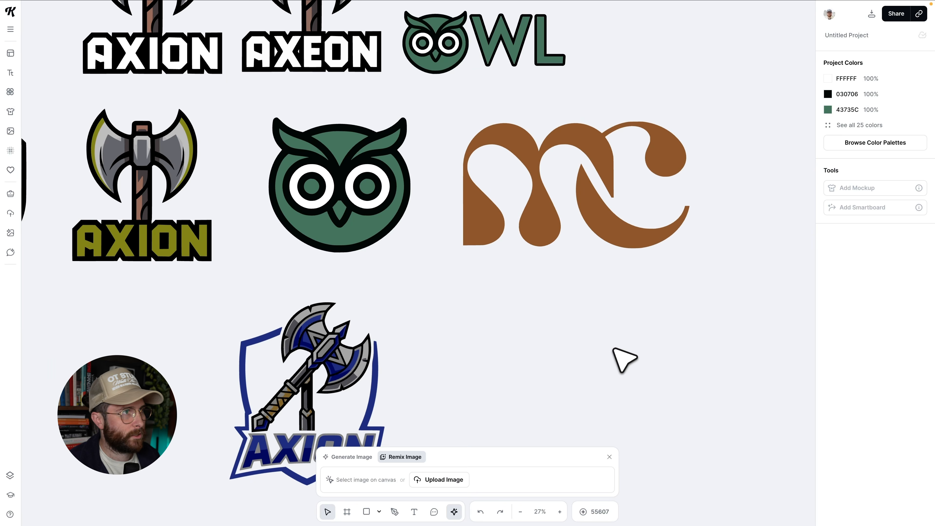
scroll(613, 348, "up", 3)
scroll(613, 348, "left", 2)
scroll(614, 348, "down", 1)
scroll(625, 359, "down", 2)
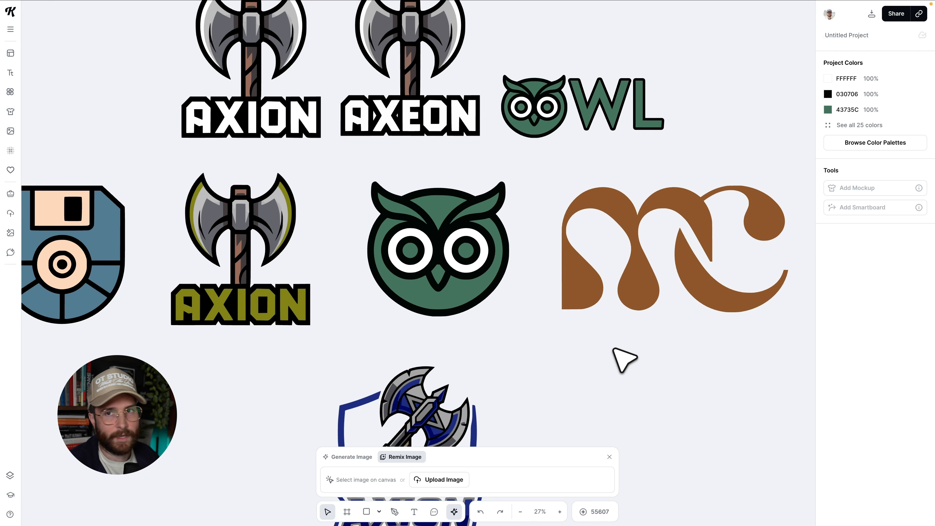
scroll(625, 359, "left", 5)
scroll(625, 359, "right", 3)
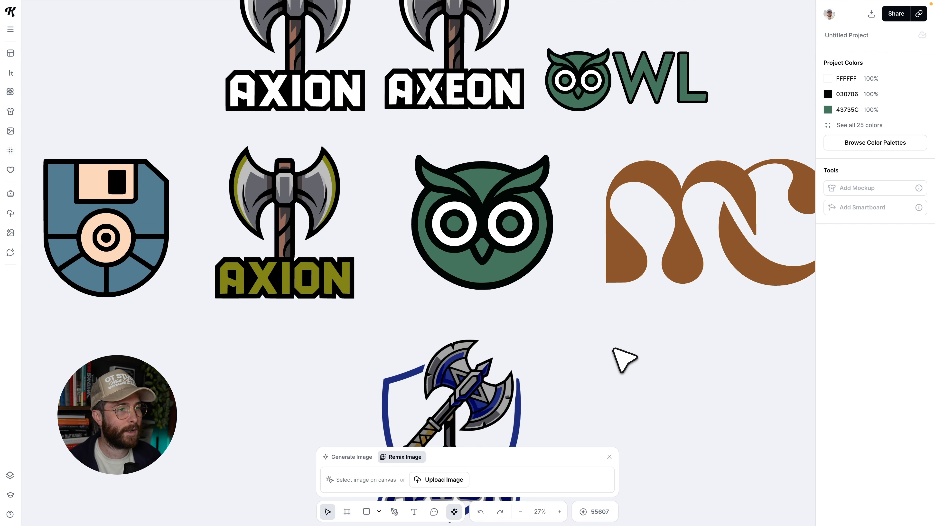
scroll(624, 359, "right", 1)
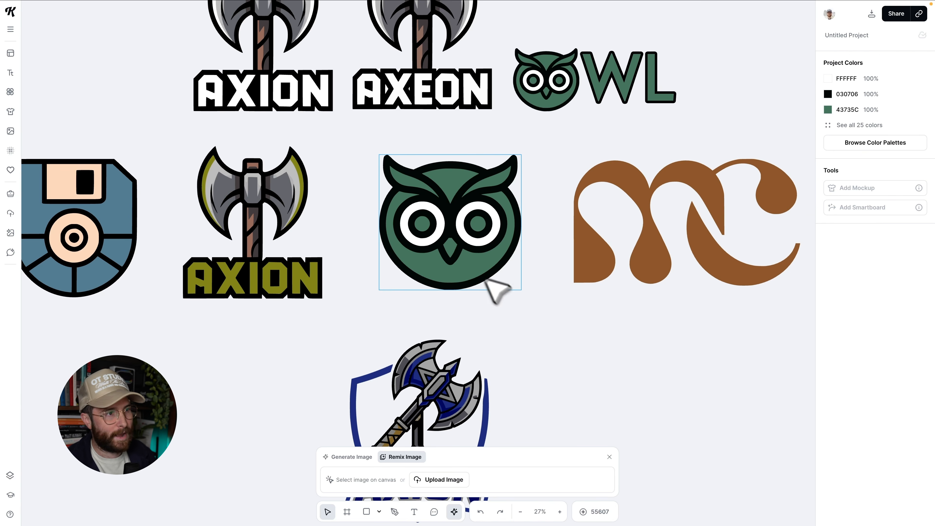
scroll(607, 376, "down", 2)
scroll(607, 376, "right", 1)
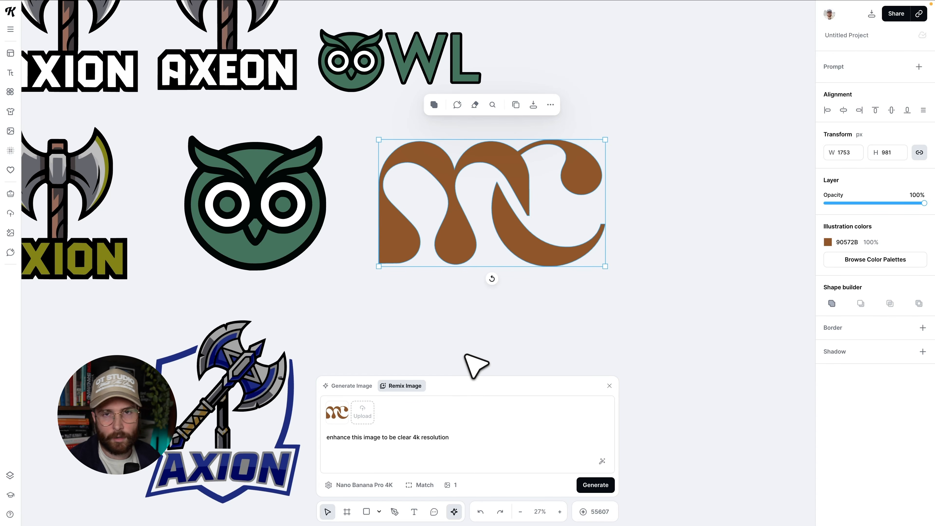
scroll(466, 356, "down", 2)
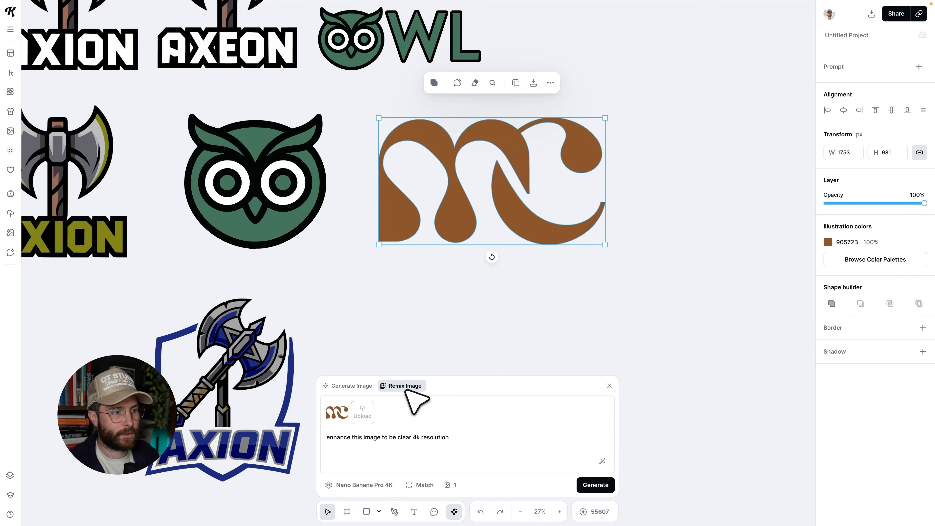
Remix the brown monogram with a prompt mocking it up on a tan to-go coffee cup held in a modern coffee shop.
triple_click(400, 438)
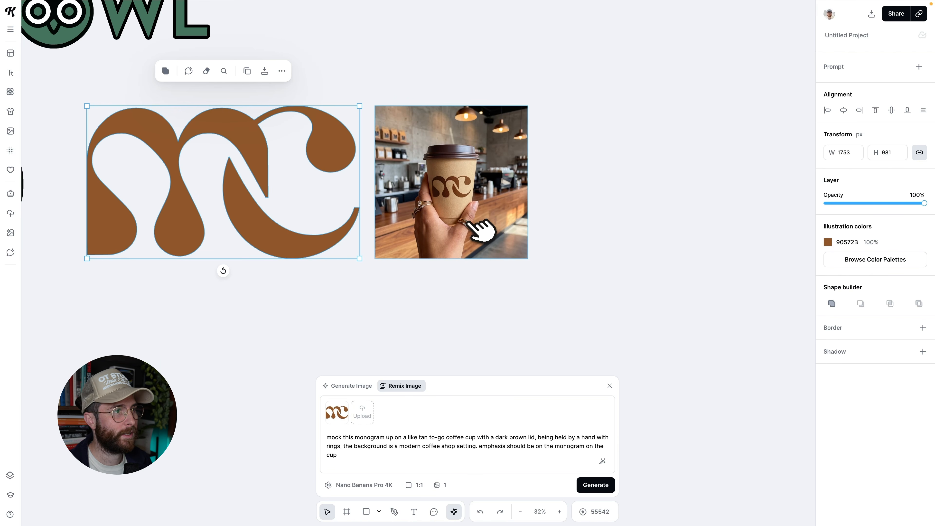
scroll(478, 230, "up", 3)
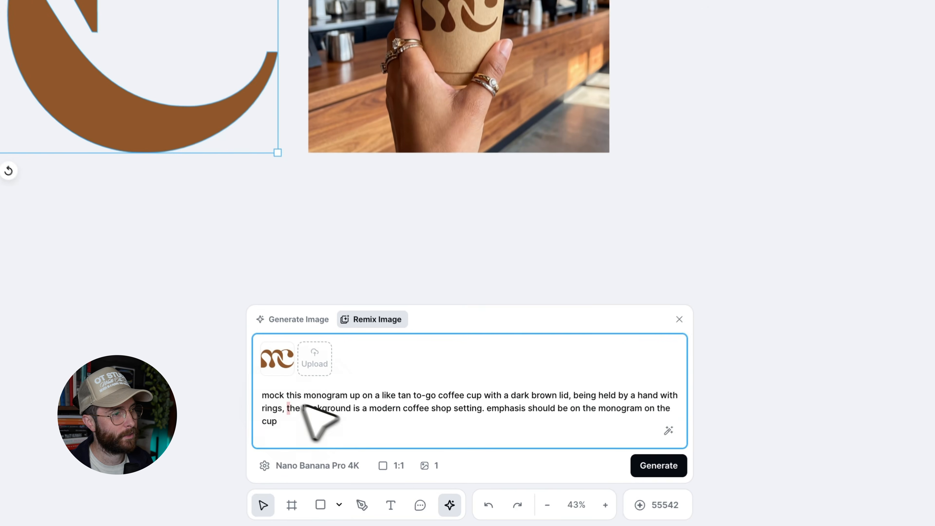
left_click(333, 439)
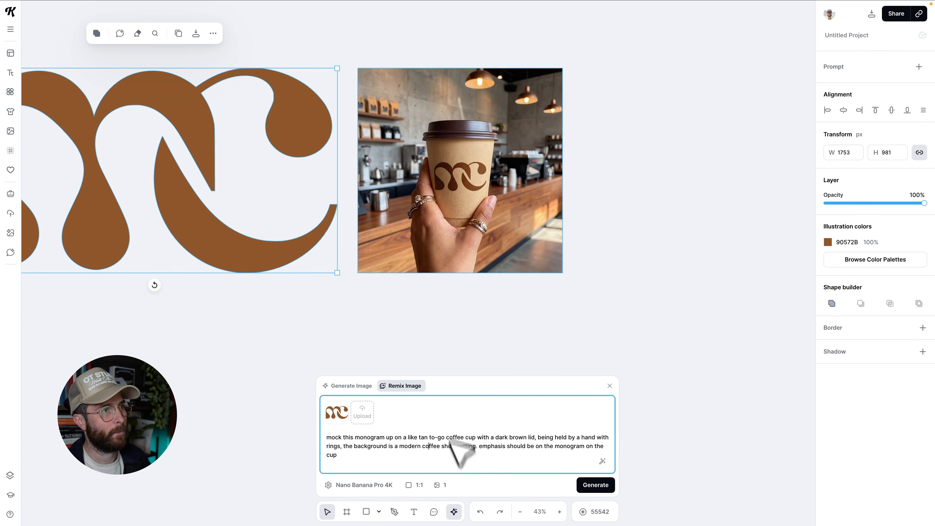
Select the coffee cup mockup and compare it with the brown monogram.
scroll(501, 238, "up", 6)
scroll(500, 245, "down", 6)
left_click(498, 248)
scroll(473, 212, "up", 5)
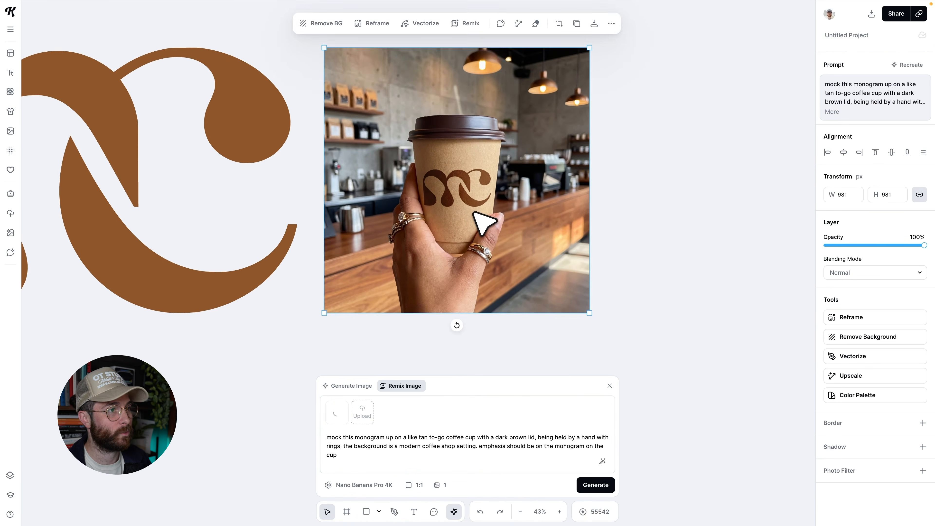
scroll(603, 300, "down", 2)
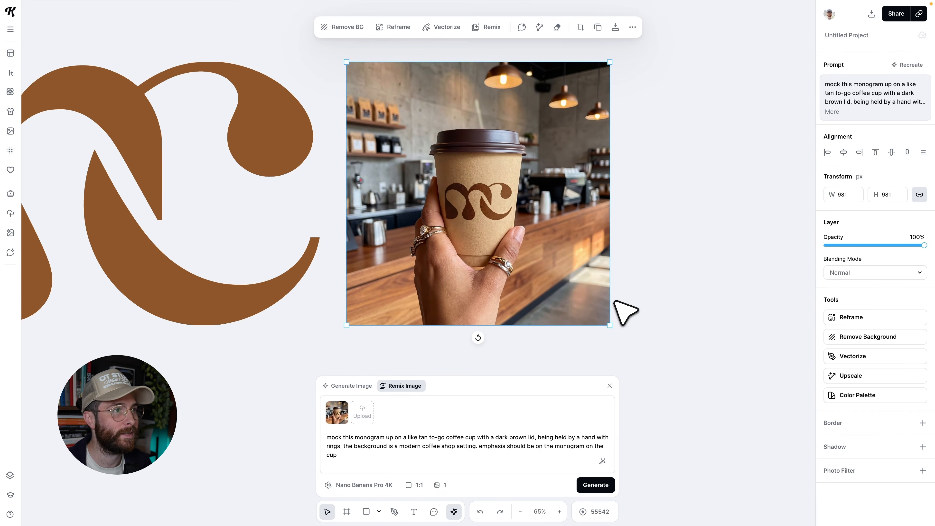
scroll(530, 265, "left", 3)
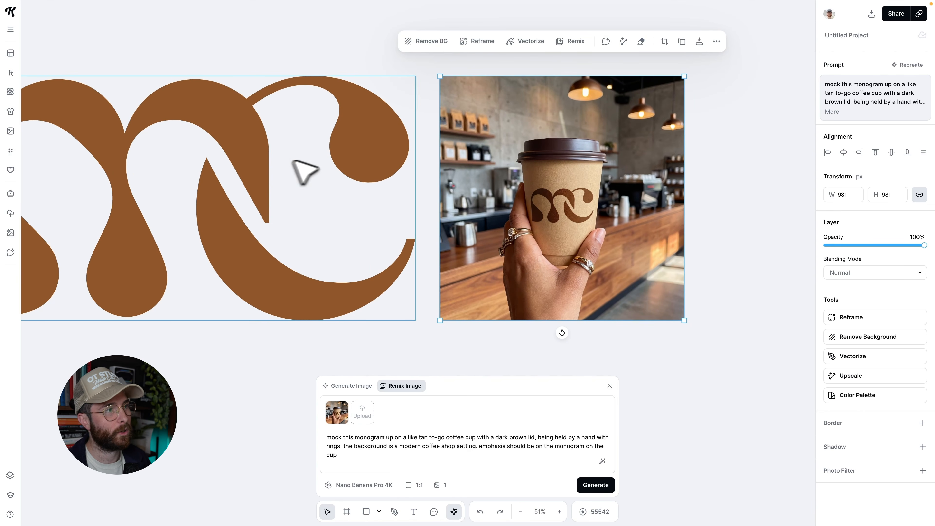
scroll(437, 202, "down", 2)
scroll(439, 202, "down", 4)
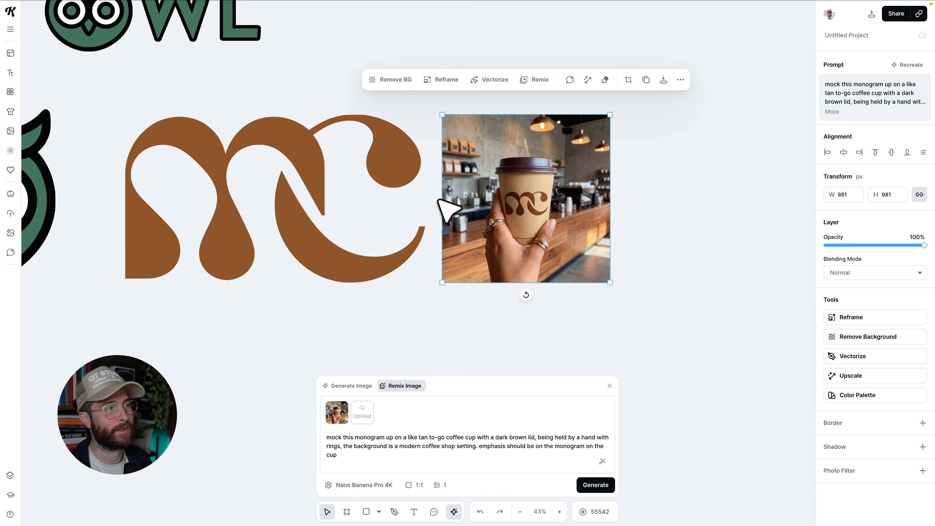
scroll(403, 233, "left", 10)
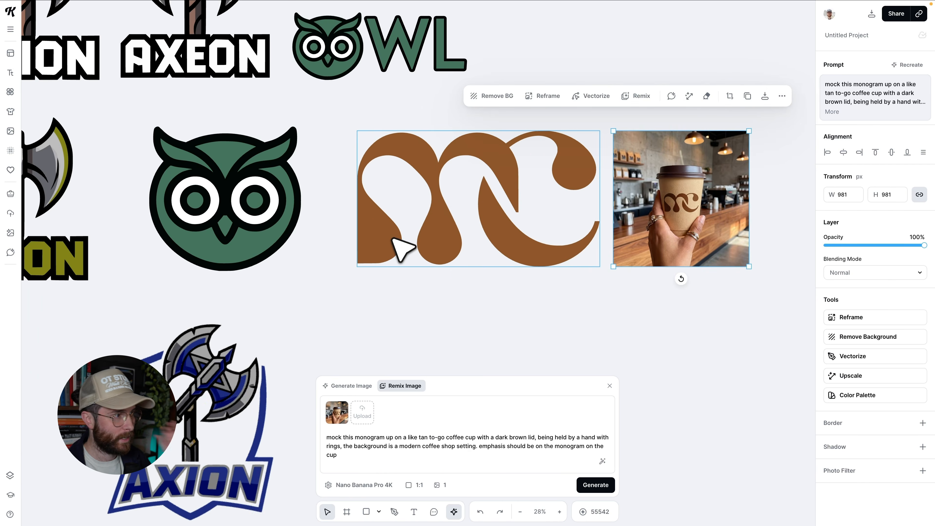
scroll(402, 251, "right", 7)
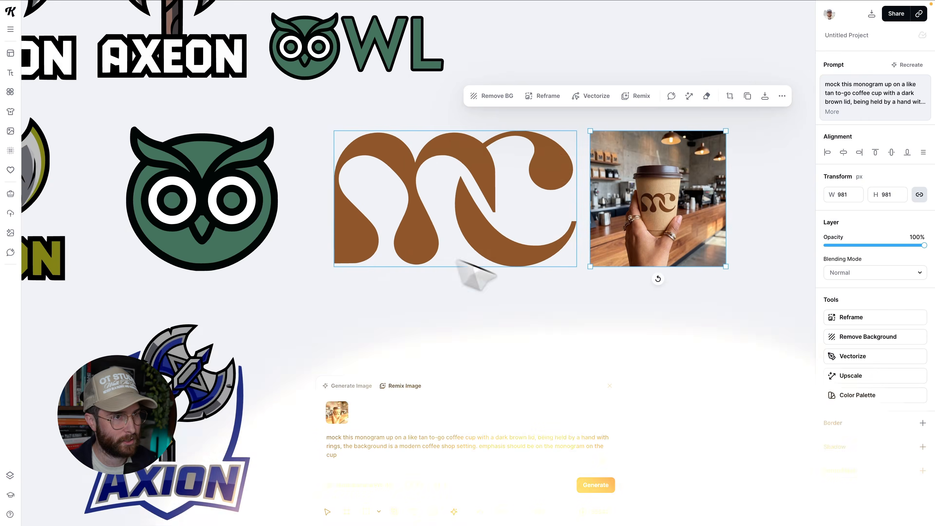